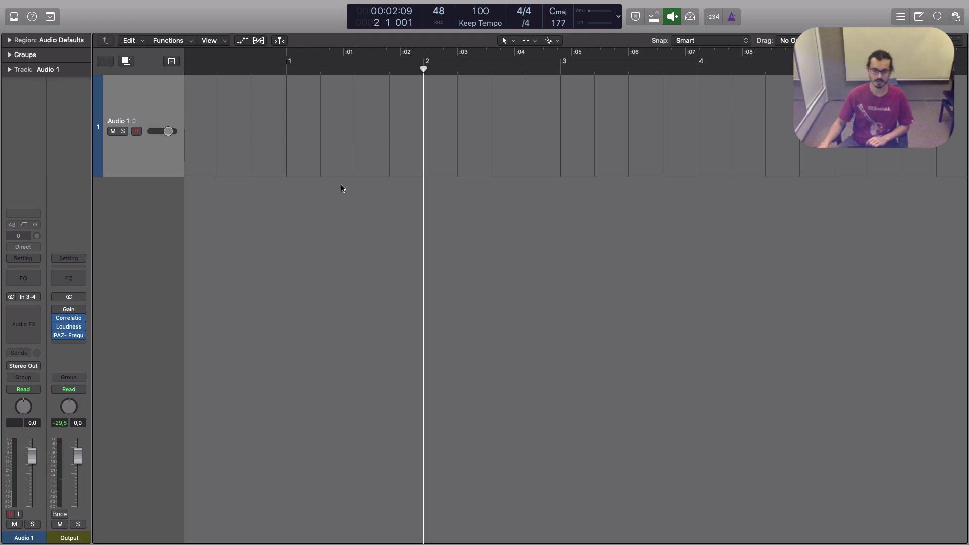
Step the playhead back to bar 1 and forward again to bar 2
key(period)
key(comma)
key(comma)
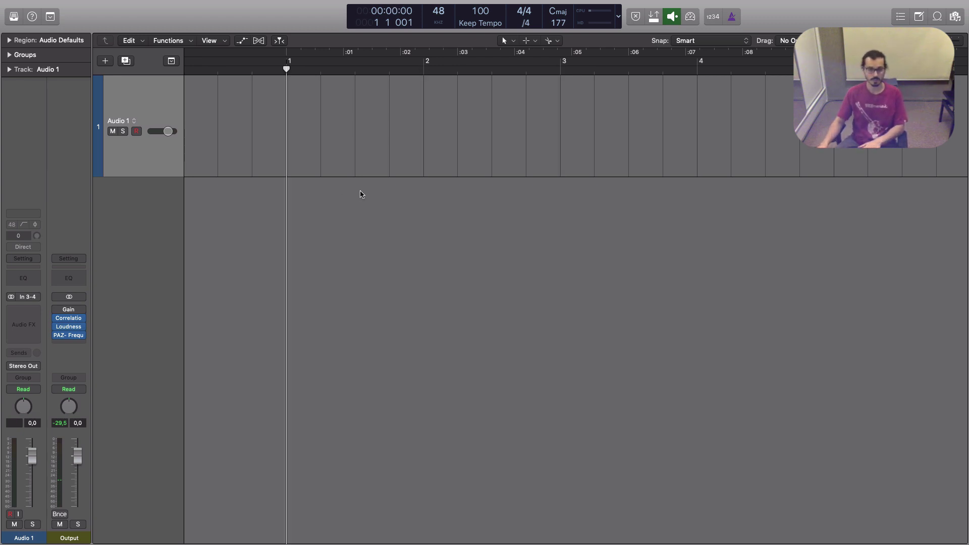
key(period)
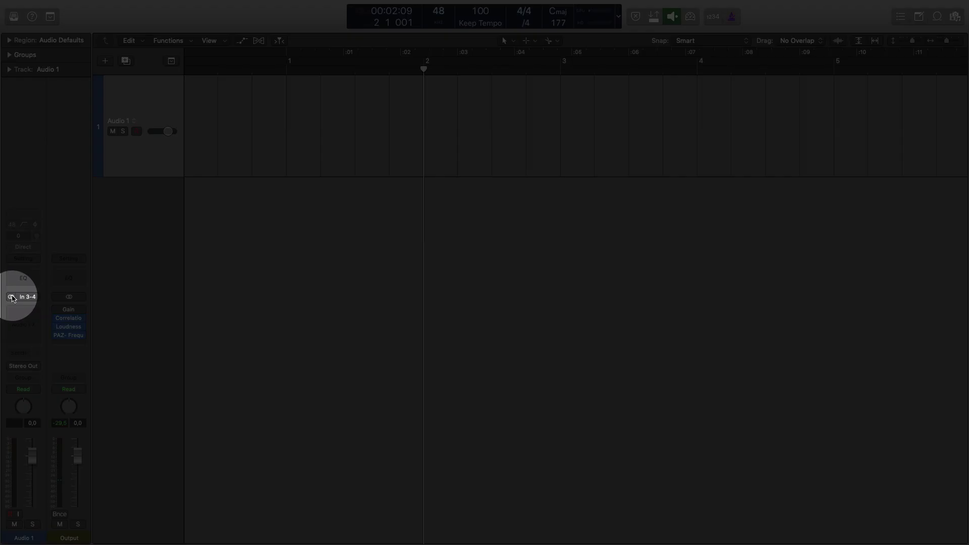
Keep the Audio 1 track's input in stereo format and arm the track for recording
click(11, 298)
click(11, 298)
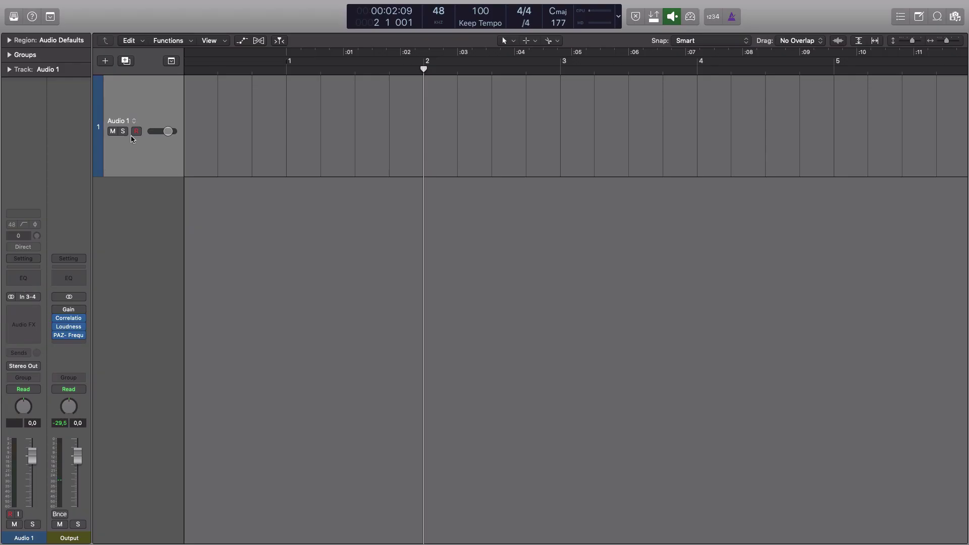
click(136, 131)
key(z)
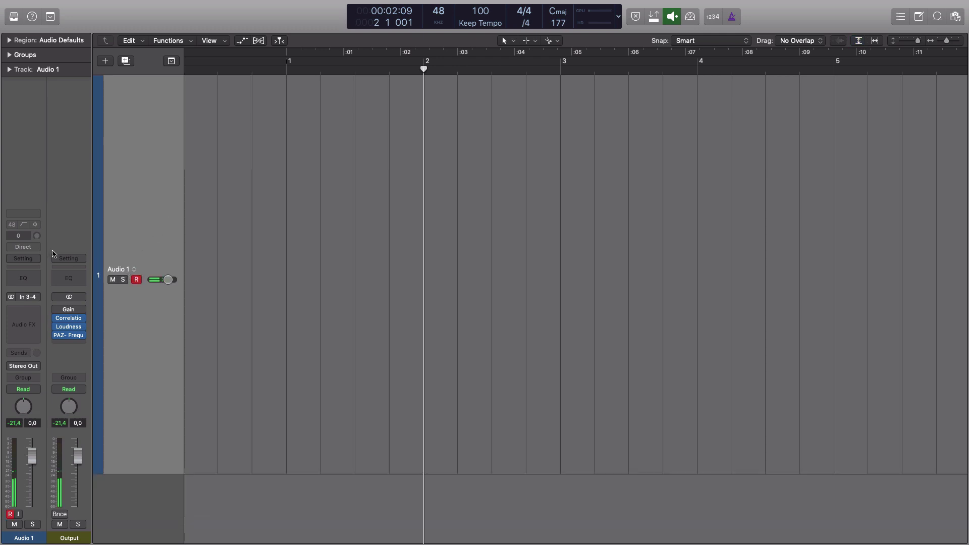
Switch the Audio 1 track from stereo to the mono Input 3
click(11, 297)
key(super+Up)
key(super+Up)
key(super+Up)
key(super+Up)
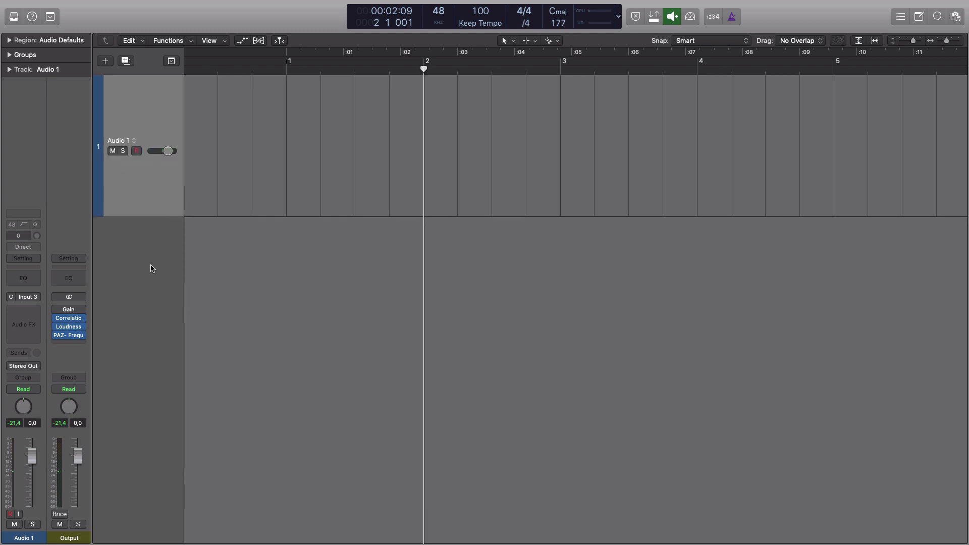
Create a second audio track below Audio 1 and set its input to Input 4
double_click(153, 268)
click(36, 298)
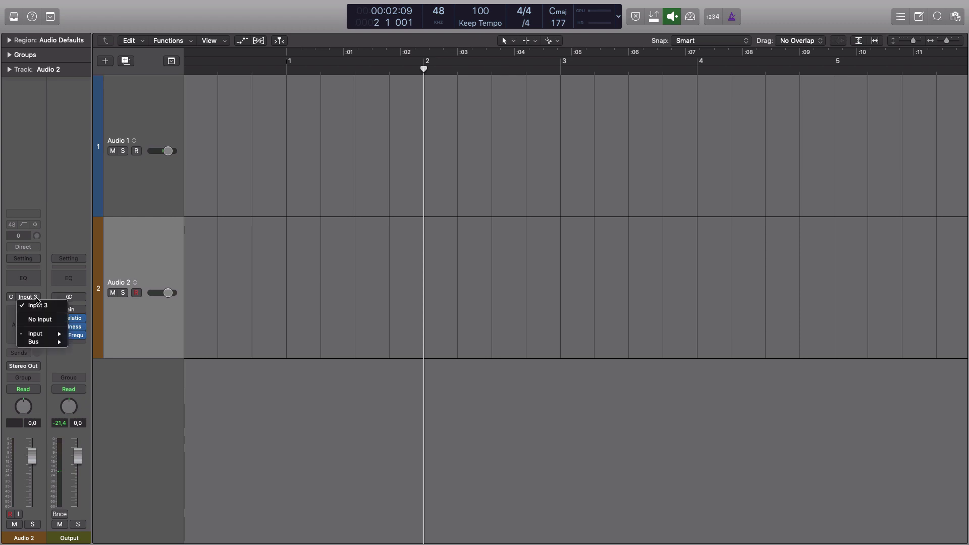
mouse_move(55, 334)
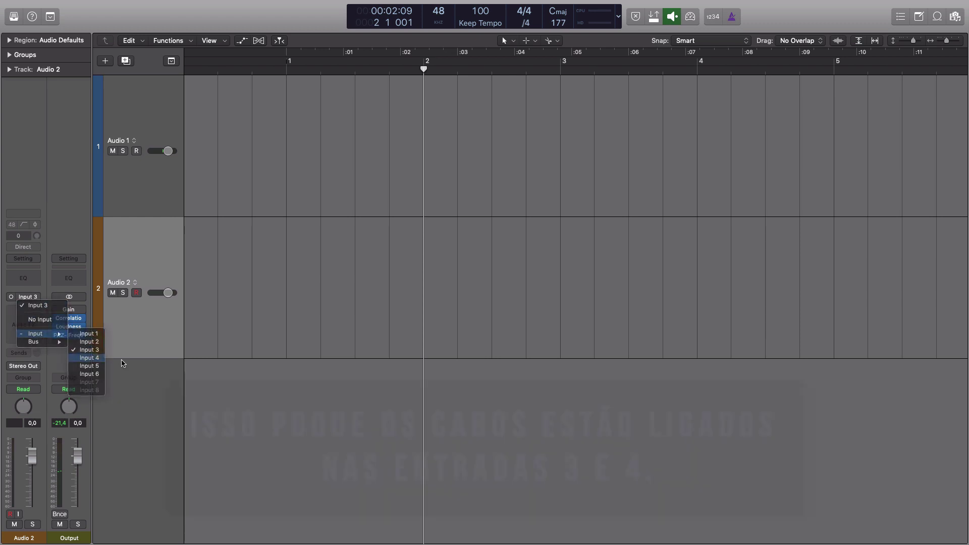
click(89, 358)
Arm both Audio 1 and Audio 2 for recording and check each track's input signal
click(136, 151)
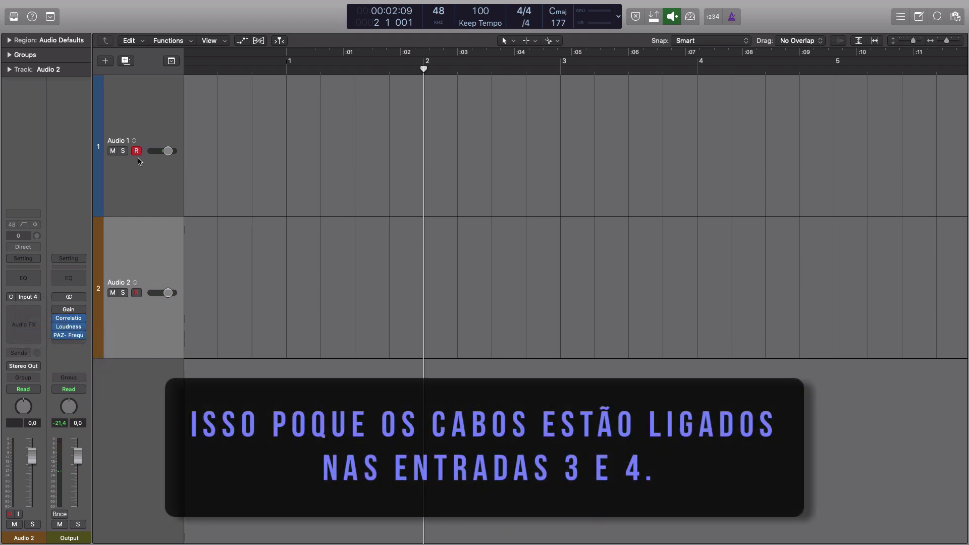
click(137, 293)
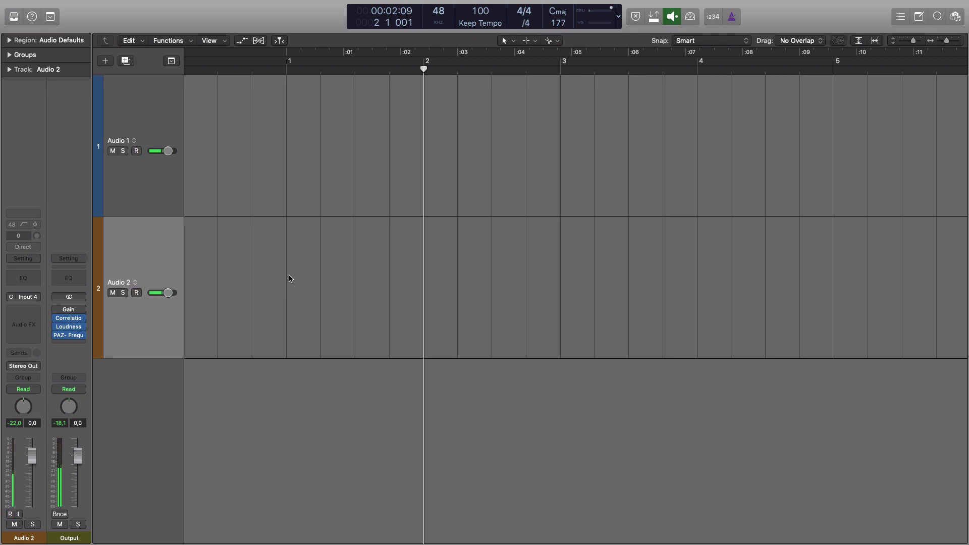
click(157, 114)
click(158, 262)
click(161, 104)
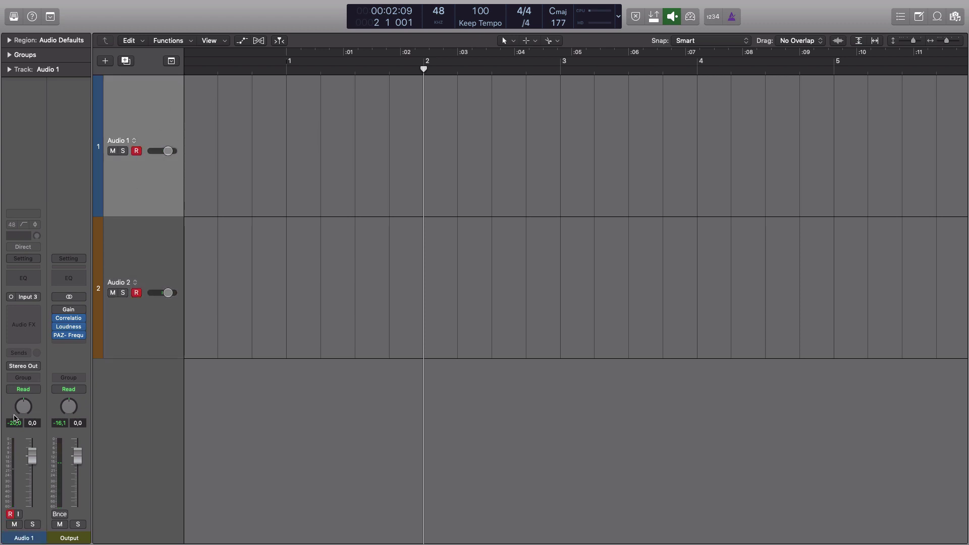
Try to pan Audio 1 to the left and Audio 2 to the right
drag(23, 409, 45, 543)
click(146, 267)
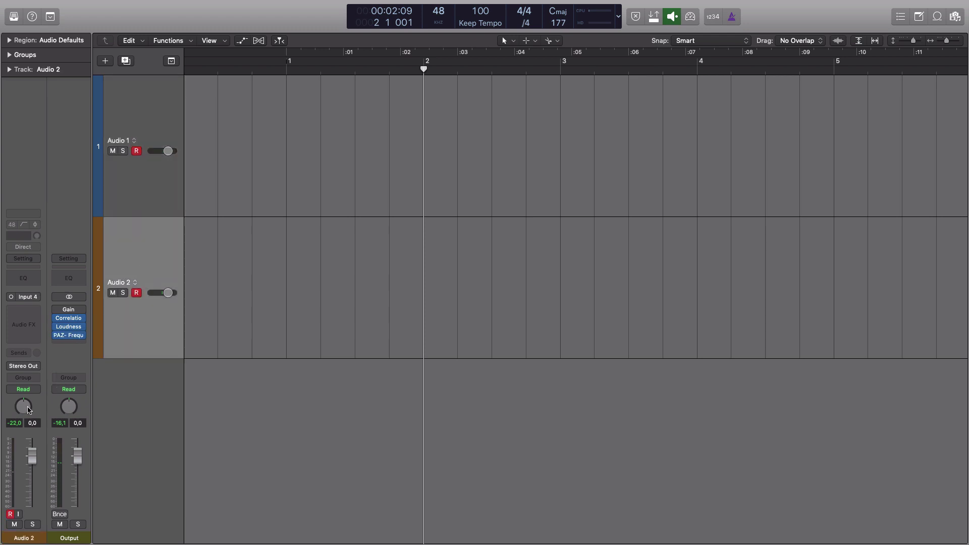
drag(29, 410, 29, 283)
Delete the Audio 2 track and return Audio 1 to the stereo Input 3-4
key(super+BackSpace)
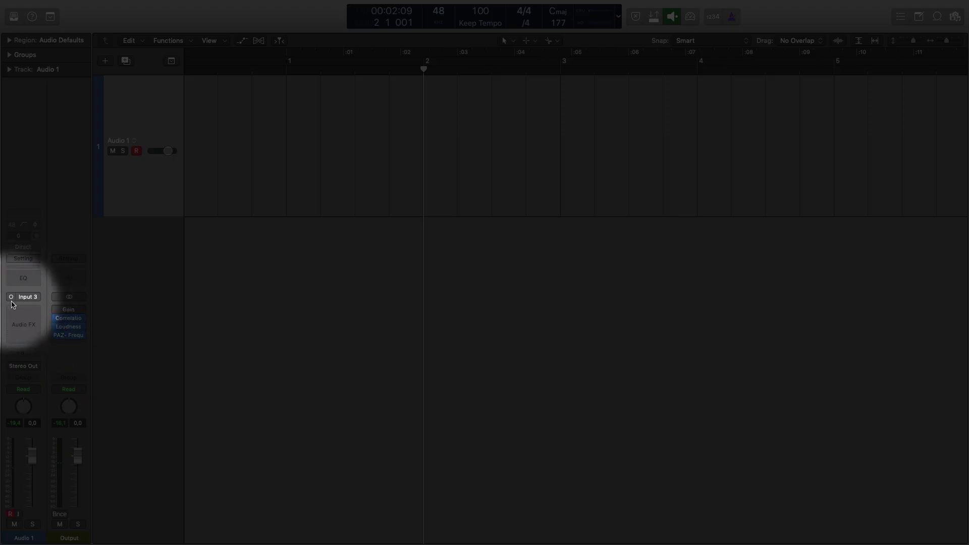
click(11, 297)
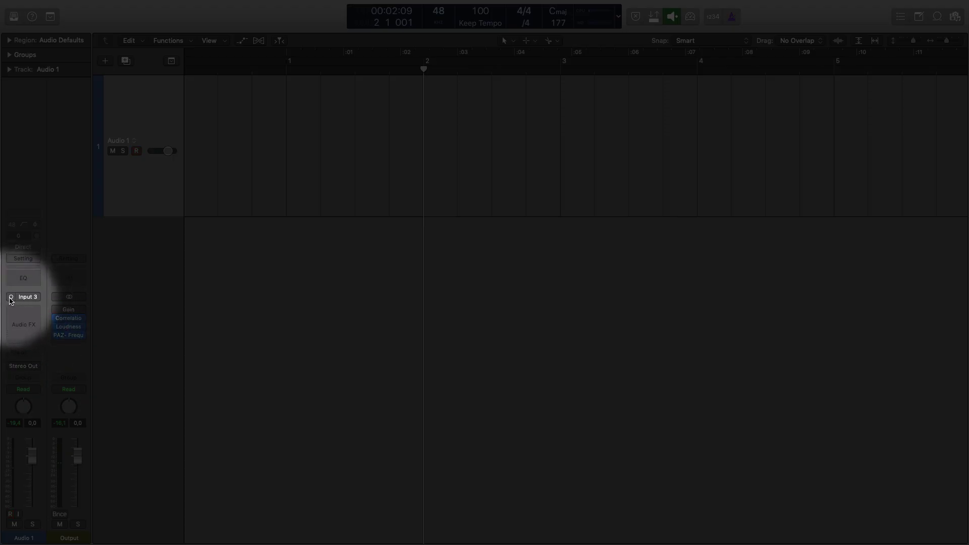
click(37, 298)
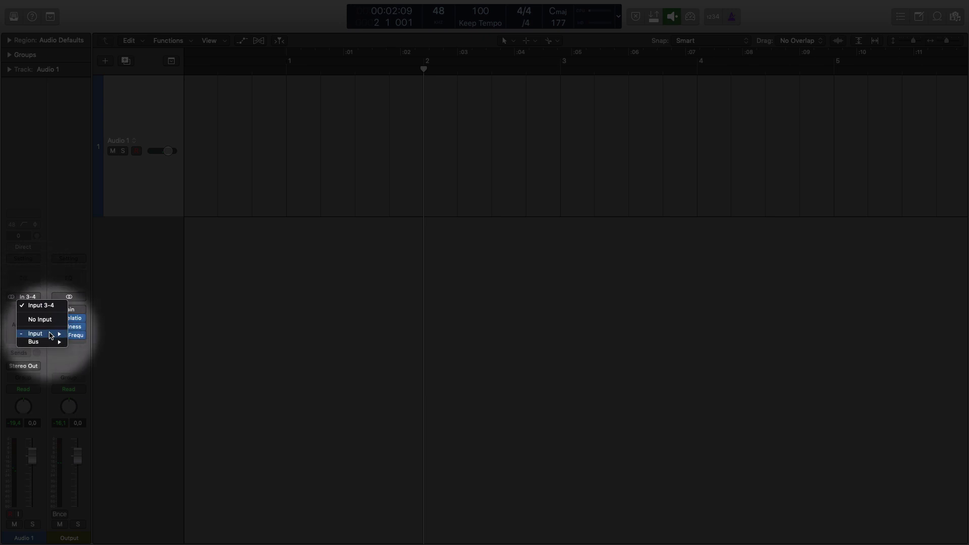
mouse_move(56, 334)
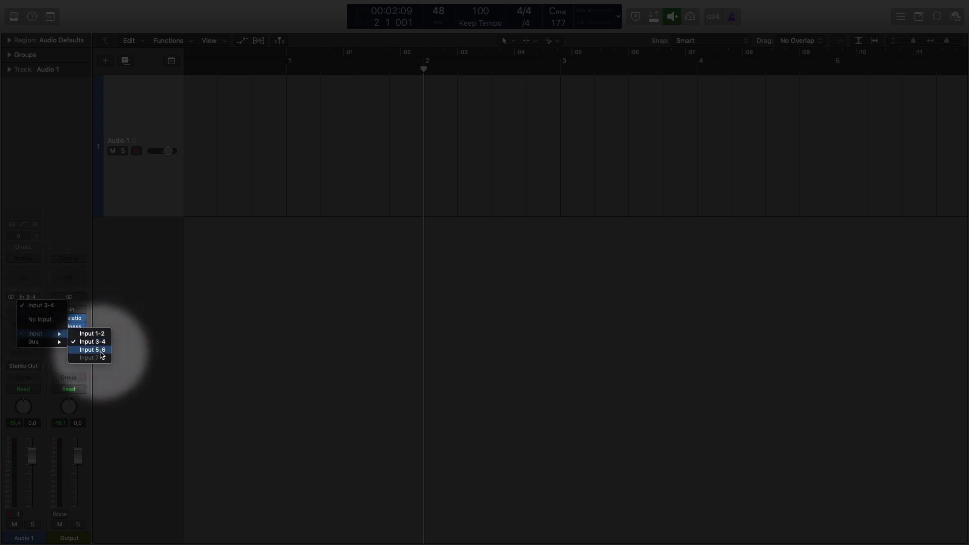
click(99, 344)
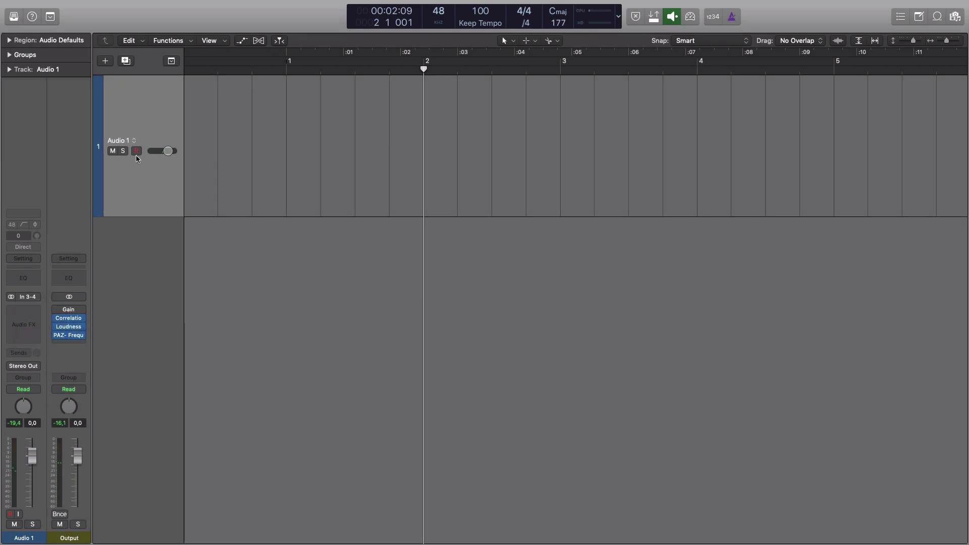
Set the overlapping audio recordings behaviour for Cycle Off to Create Take Folder
key(super+Down)
key(super+Down)
key(super+Down)
key(super+Down)
key(super+Down)
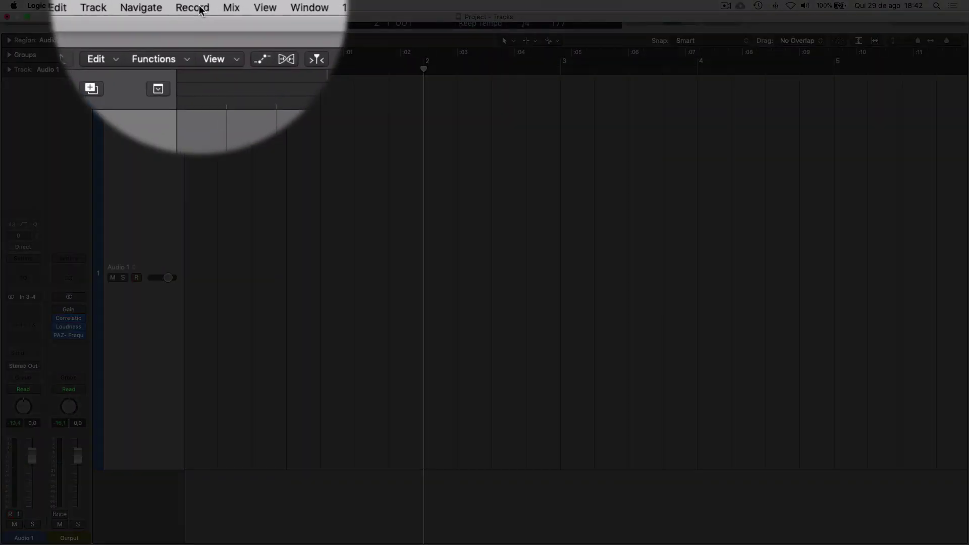
click(201, 10)
mouse_move(228, 148)
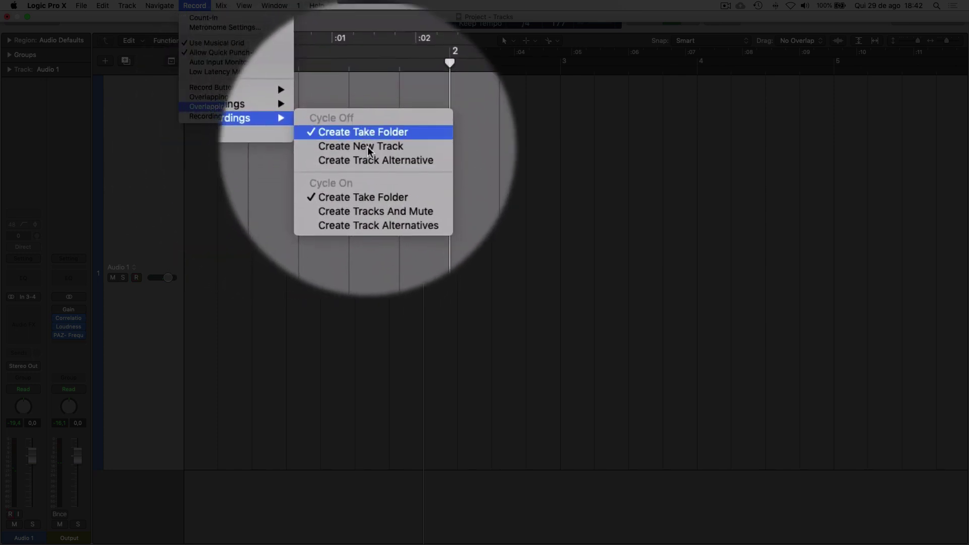
click(371, 150)
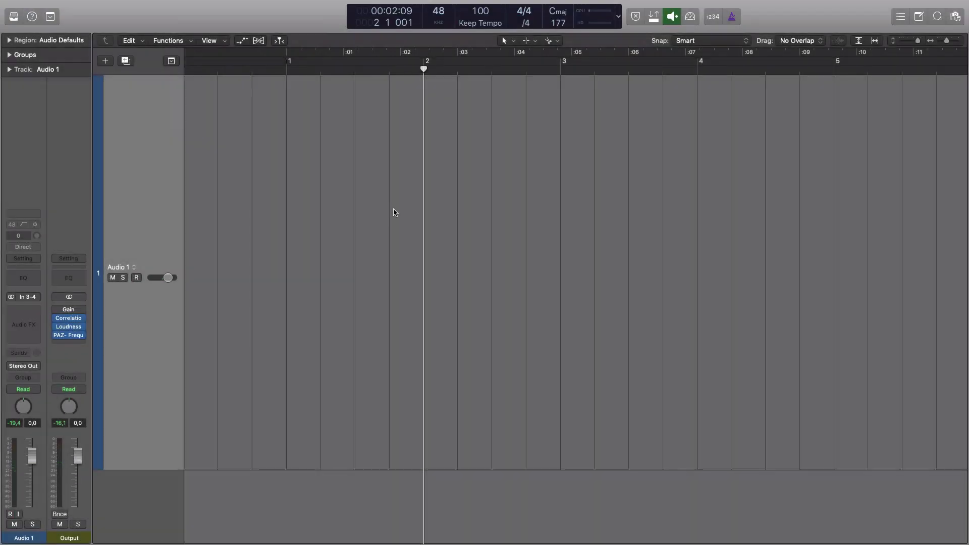
Set a cycle range from about the middle of bar 1 to late in bar 3 and switch cycle mode off
drag(363, 298, 651, 284)
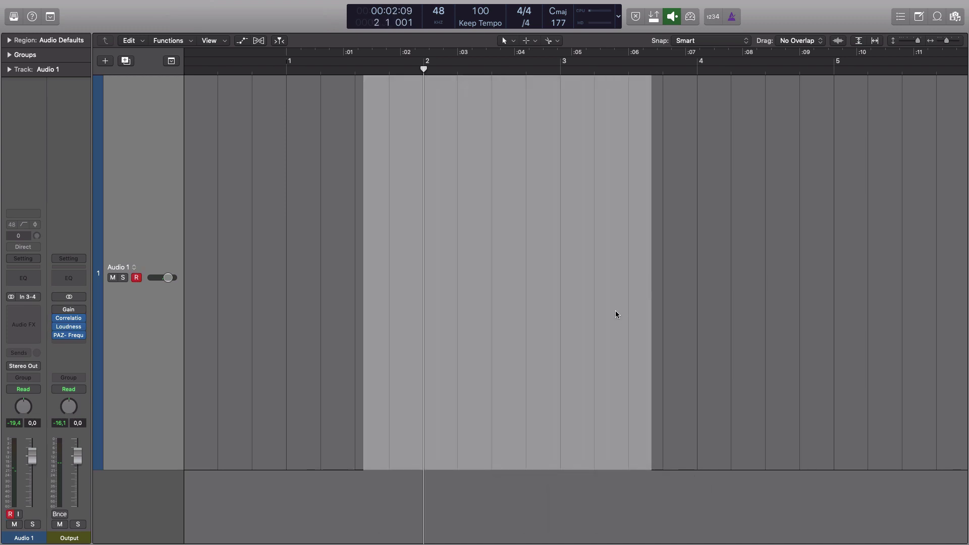
key(super+u)
click(732, 126)
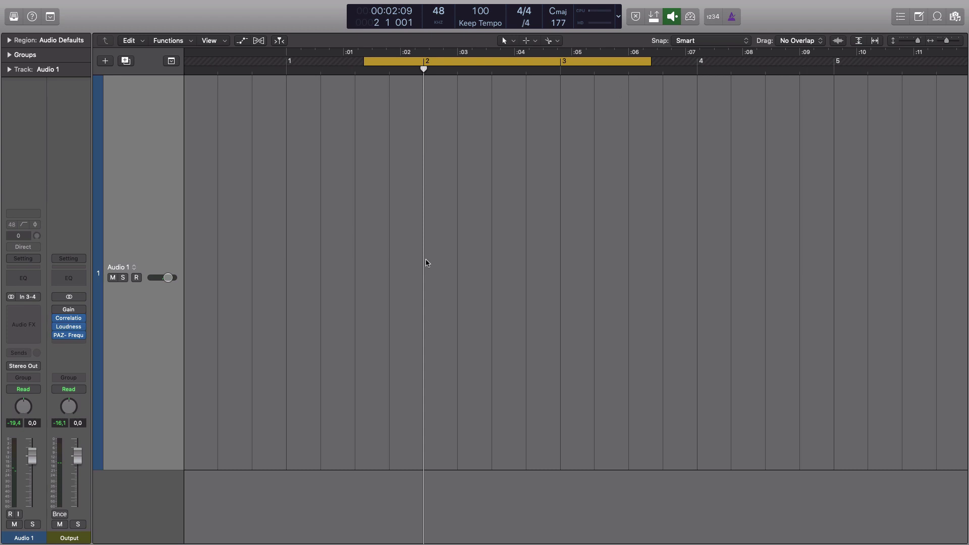
click(536, 63)
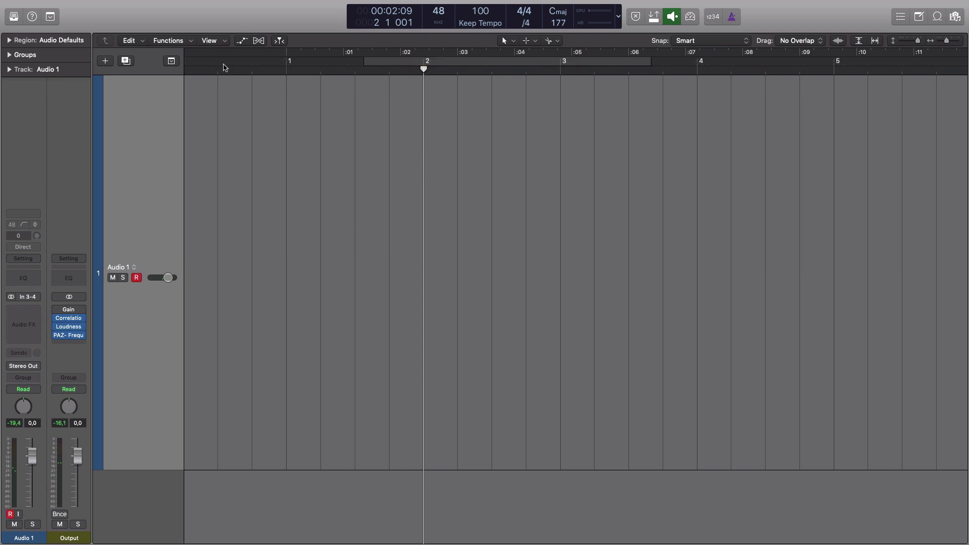
Review the overlapping audio recordings options for Cycle Off and Cycle On
mouse_move(157, 3)
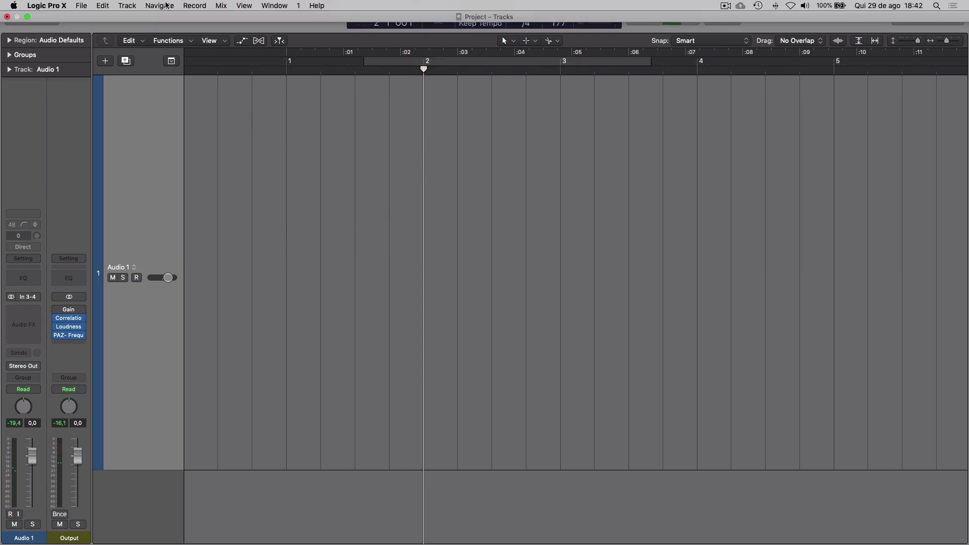
click(125, 6)
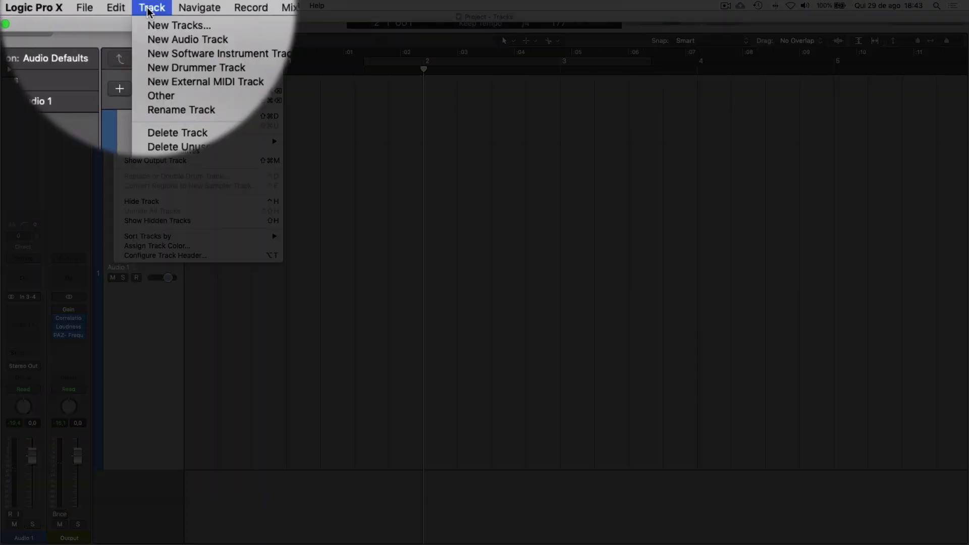
mouse_move(251, 7)
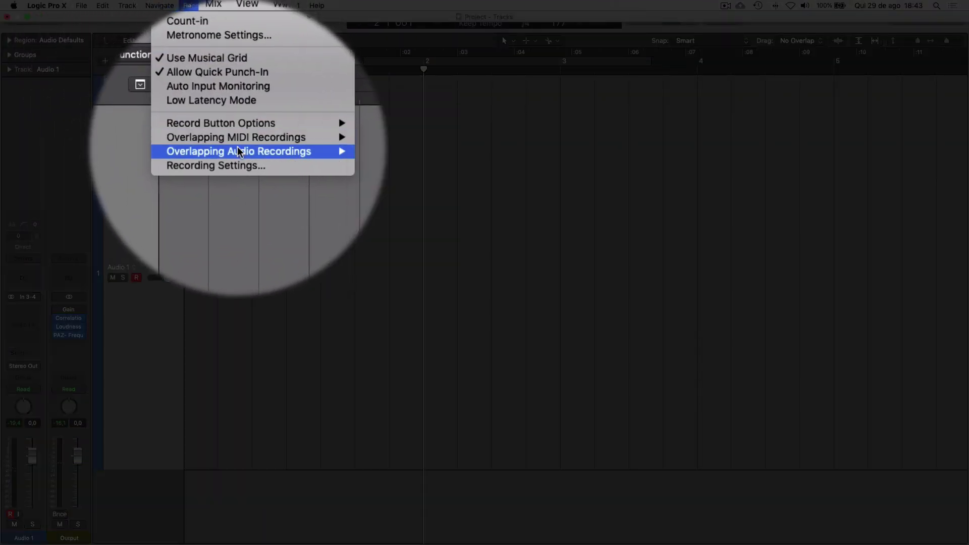
mouse_move(240, 151)
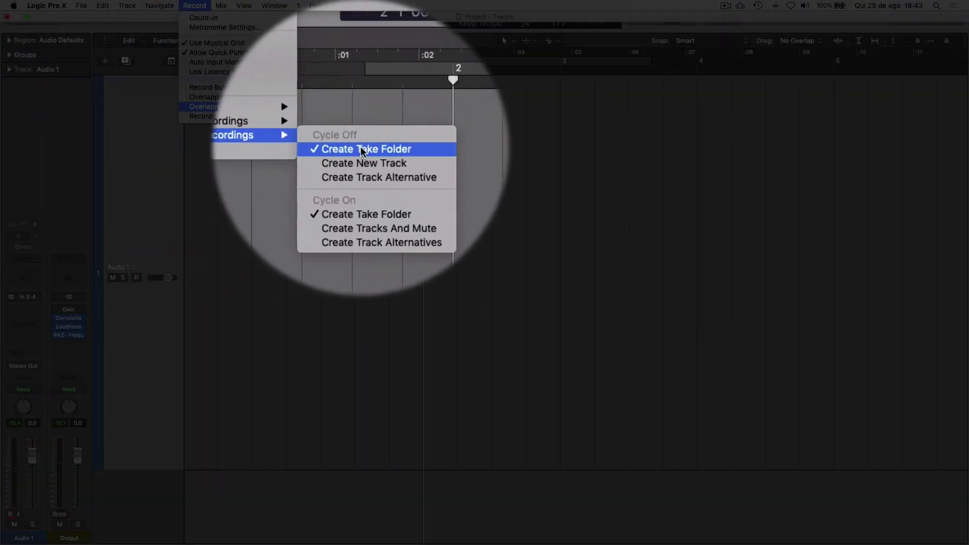
click(492, 303)
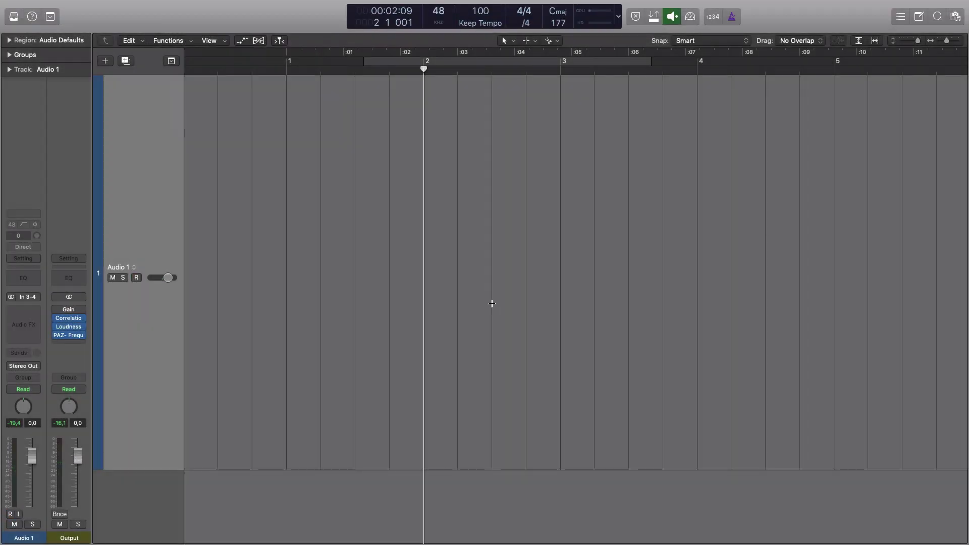
Record a take on Audio 1 from bar 2 to bar 4 and place the playhead at bar 3
key(r)
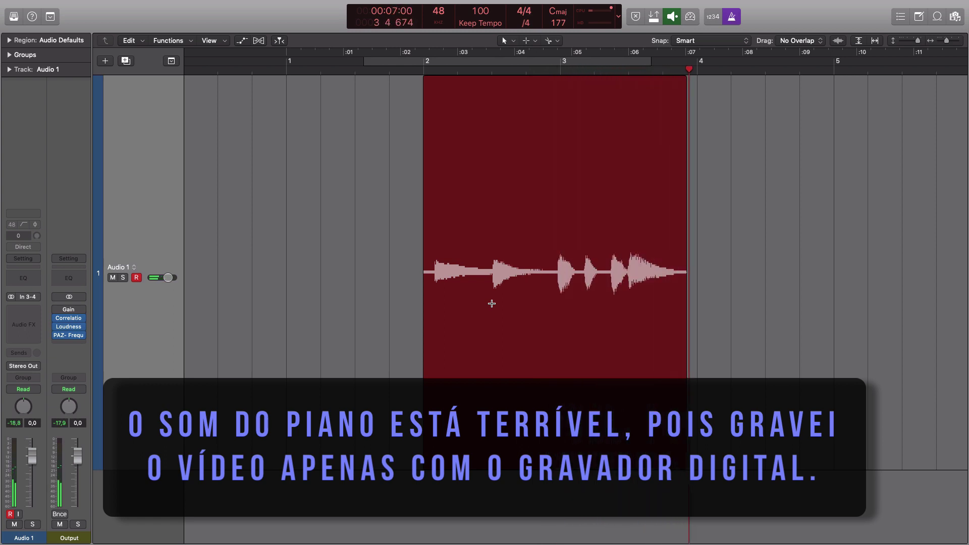
key(space)
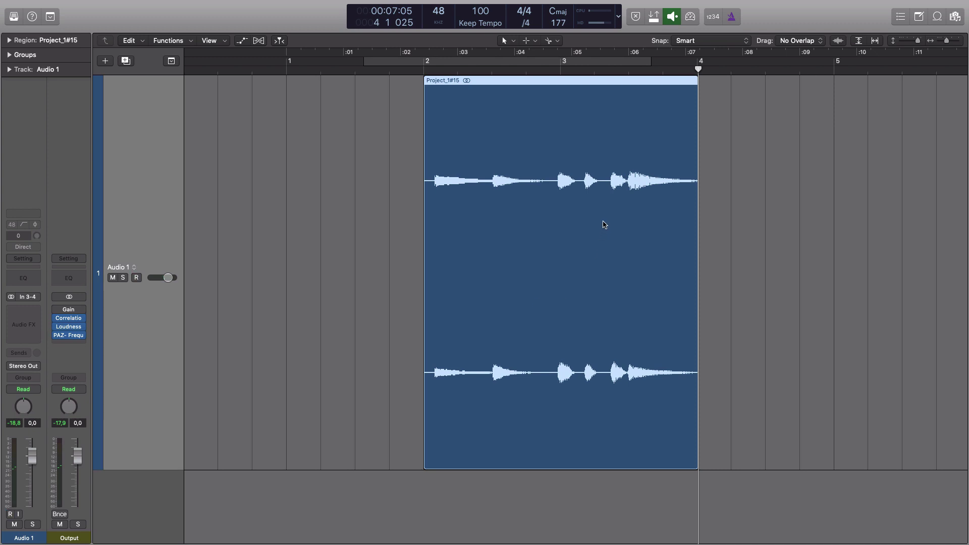
key(comma)
drag(559, 69, 570, 67)
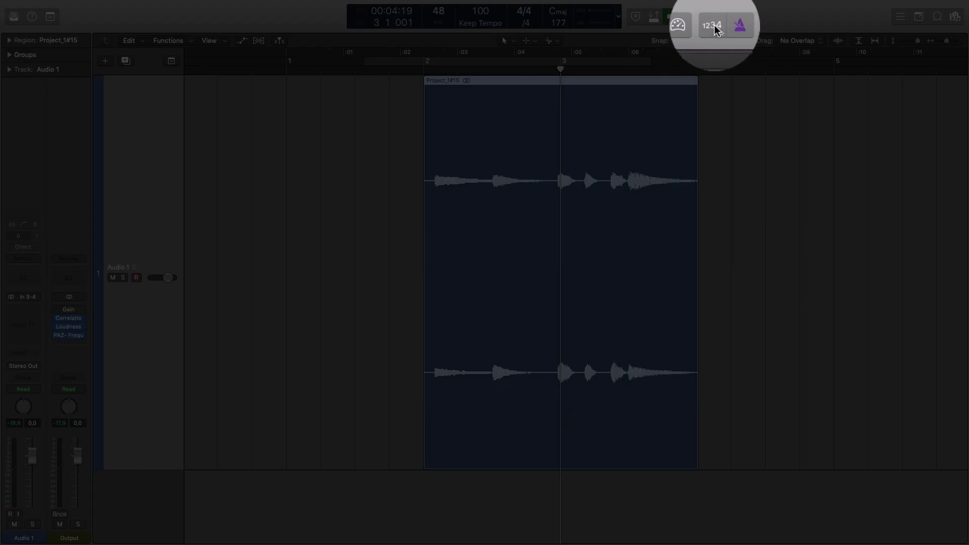
Switch the count-in and the metronome click on and off again
click(715, 29)
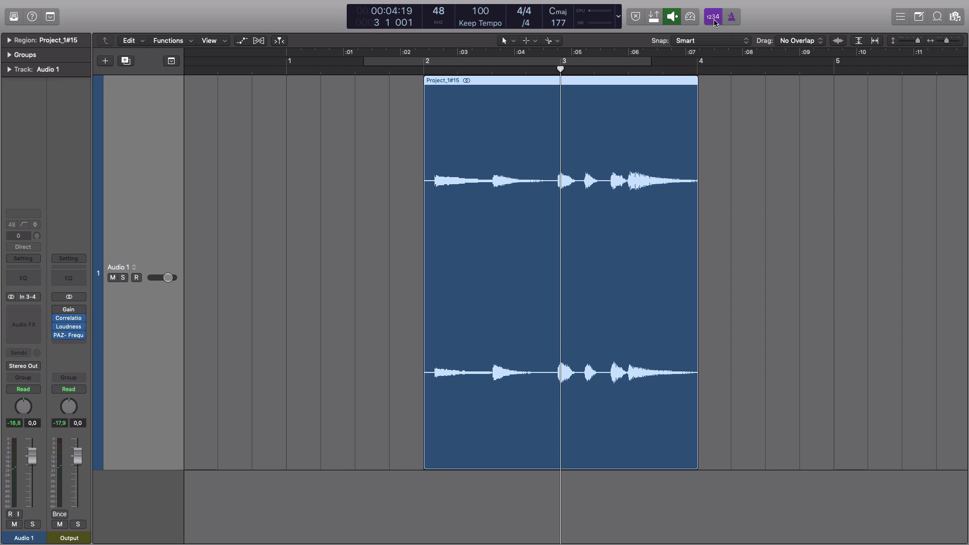
click(715, 23)
click(714, 23)
mouse_move(722, 43)
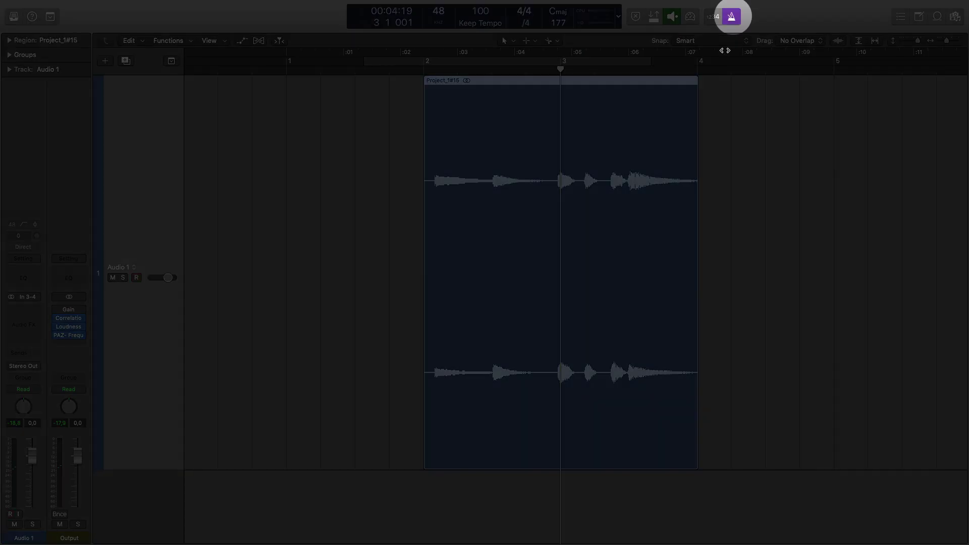
key(k)
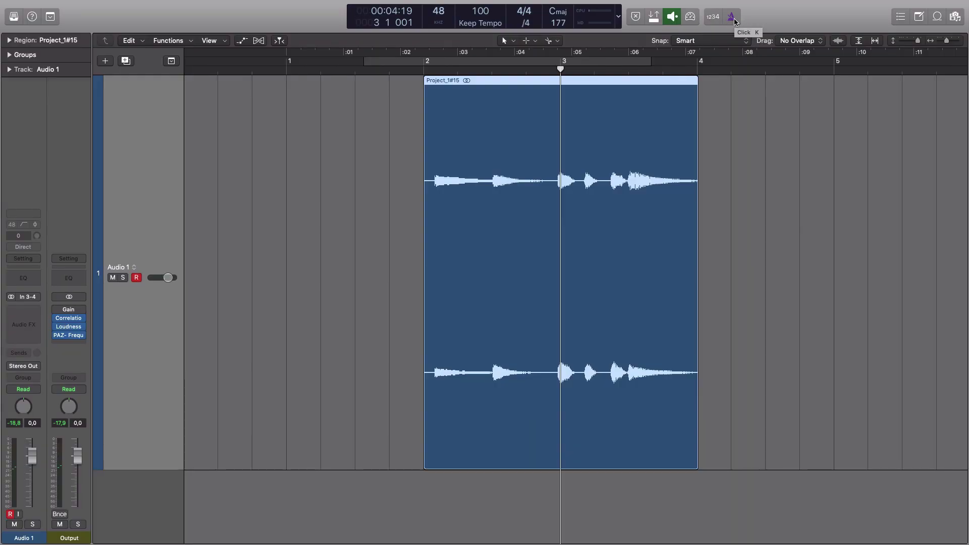
right_click(736, 21)
Record over the existing Audio 1 take starting at bar 3, and undo that recording
key(r)
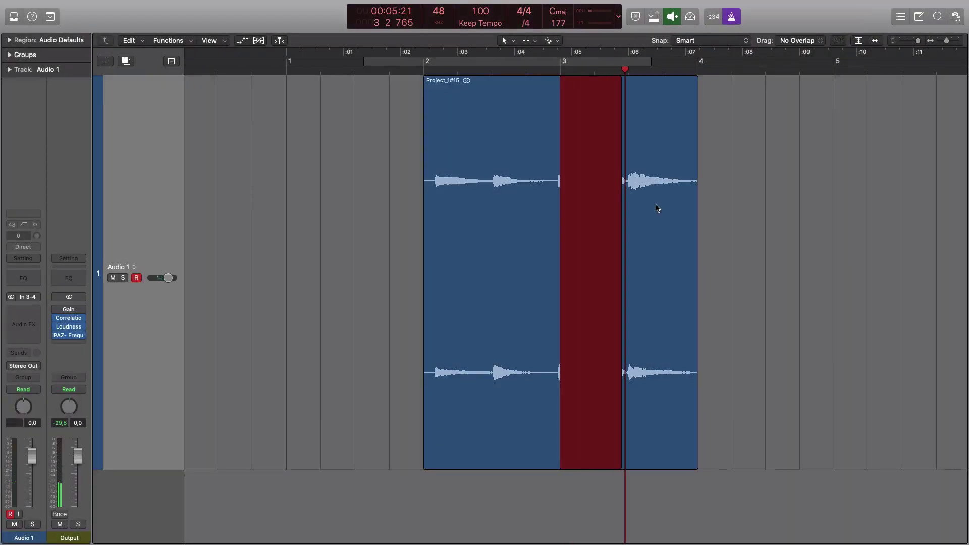
key(space)
key(super+z)
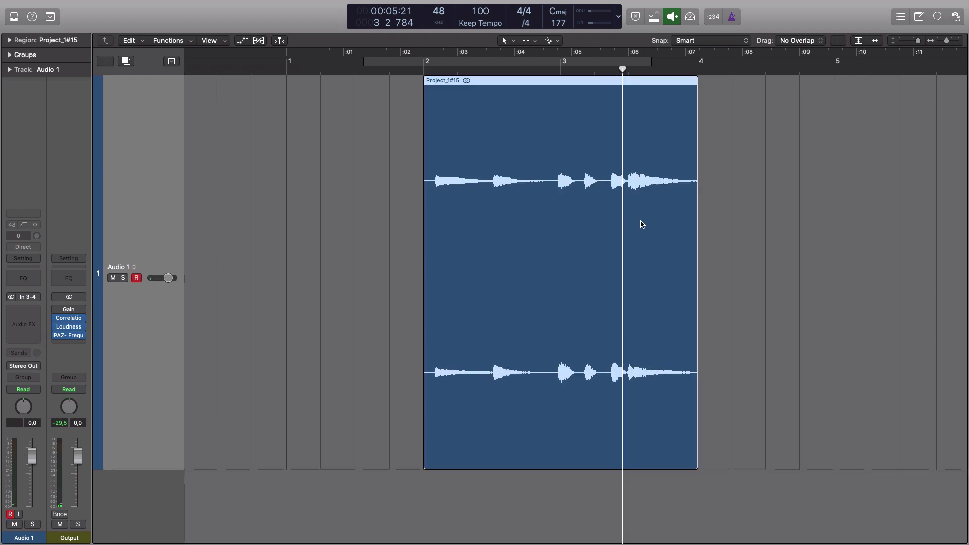
Switch the count-in on and record over the Audio 1 region from bar 3 to just past bar 4
key(comma)
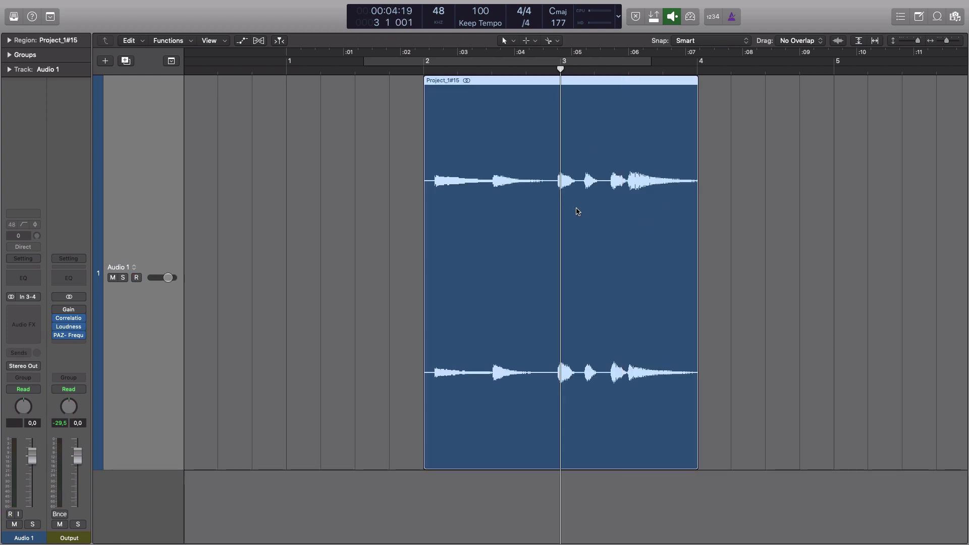
key(r)
key(r)
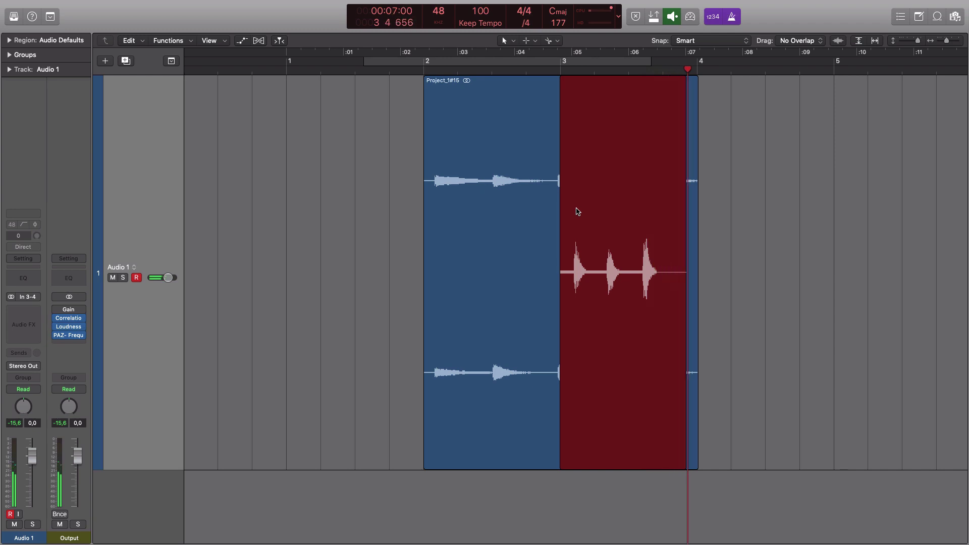
key(space)
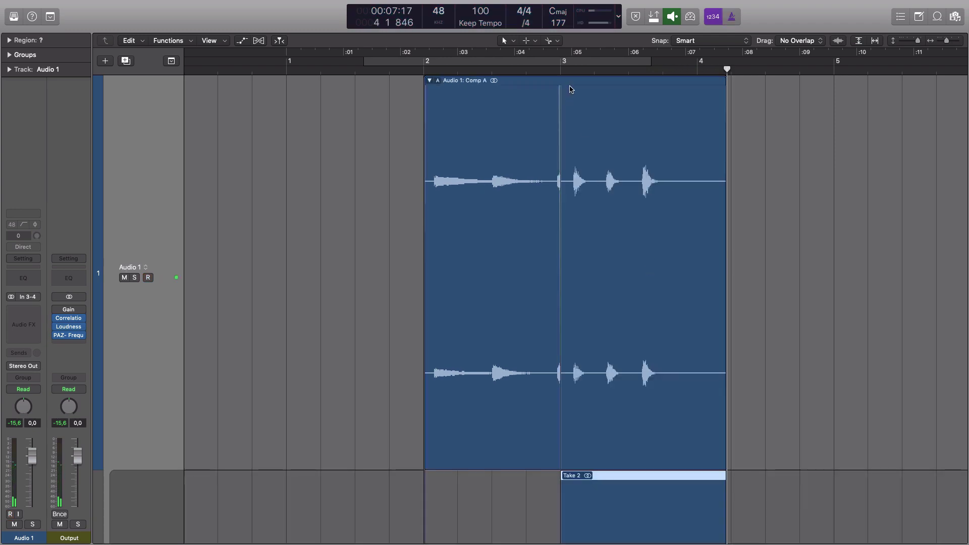
click(579, 83)
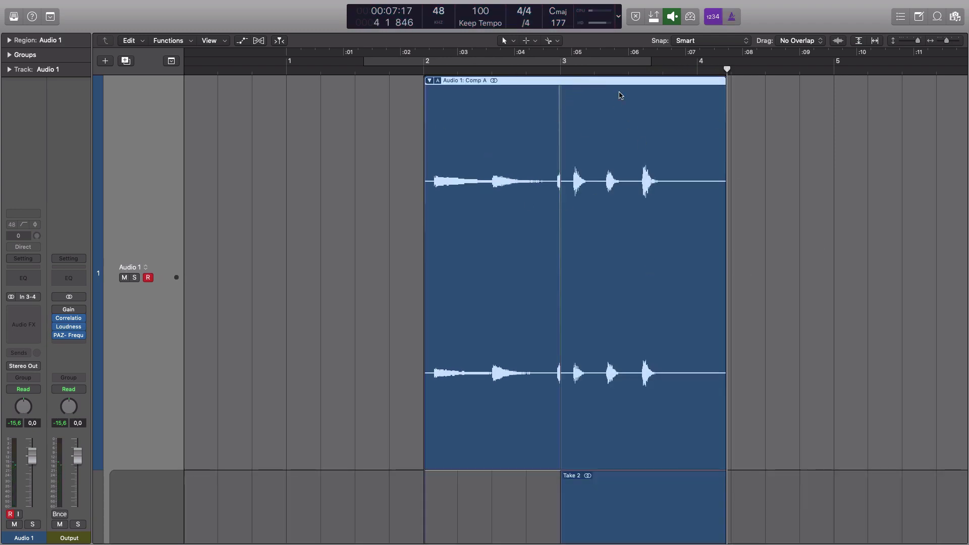
key(z)
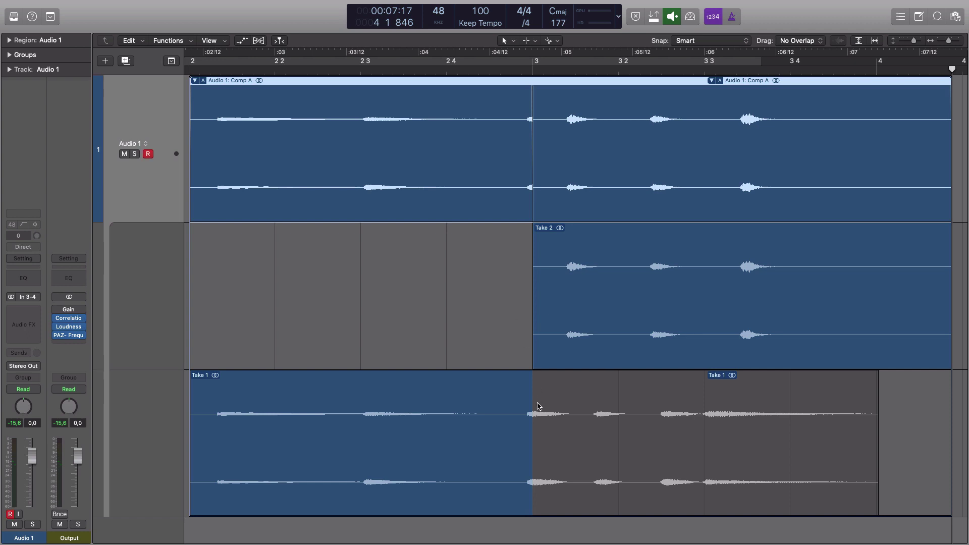
Pull the end of the Take 1 comp selection back to slightly before bar 3 and select Take 1
mouse_move(532, 489)
mouse_down()
mouse_move(545, 488)
mouse_move(531, 488)
mouse_up()
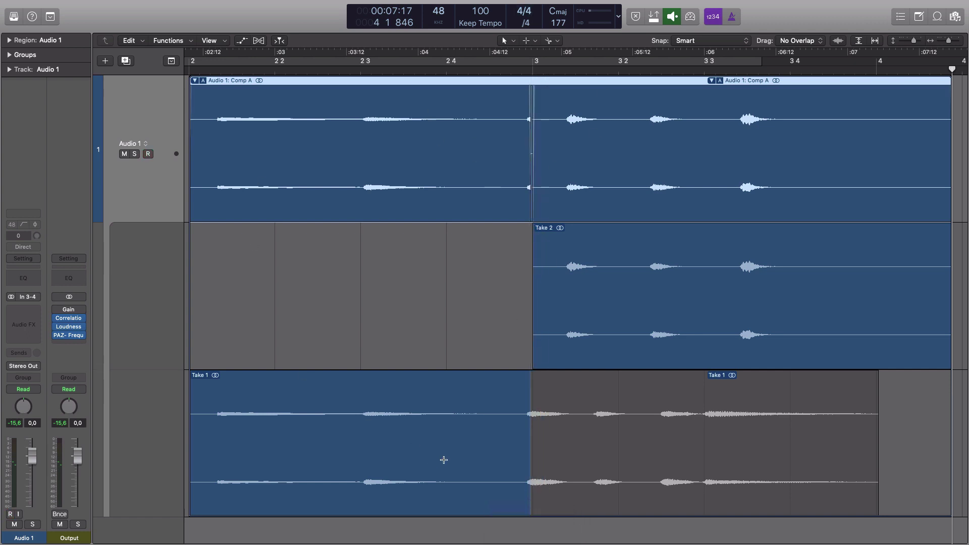
drag(528, 498, 529, 498)
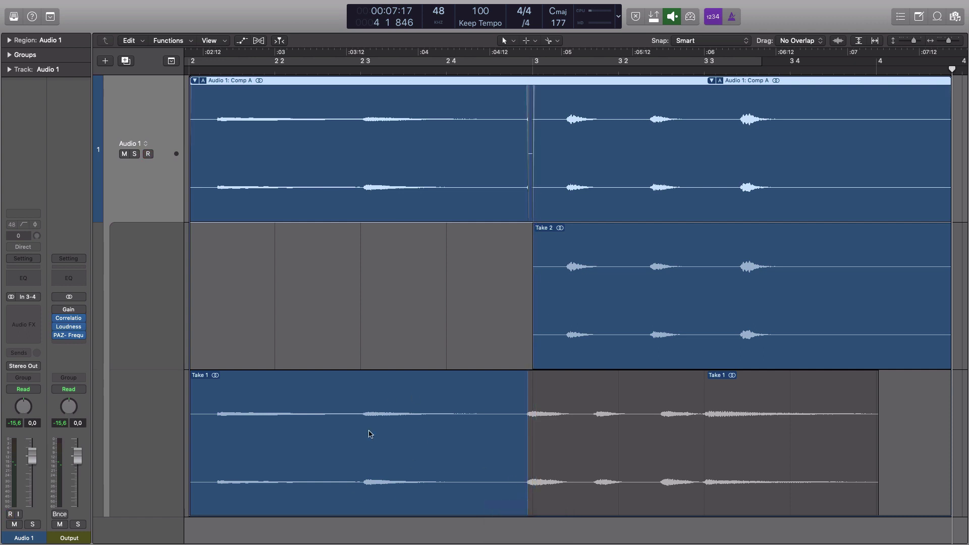
click(354, 378)
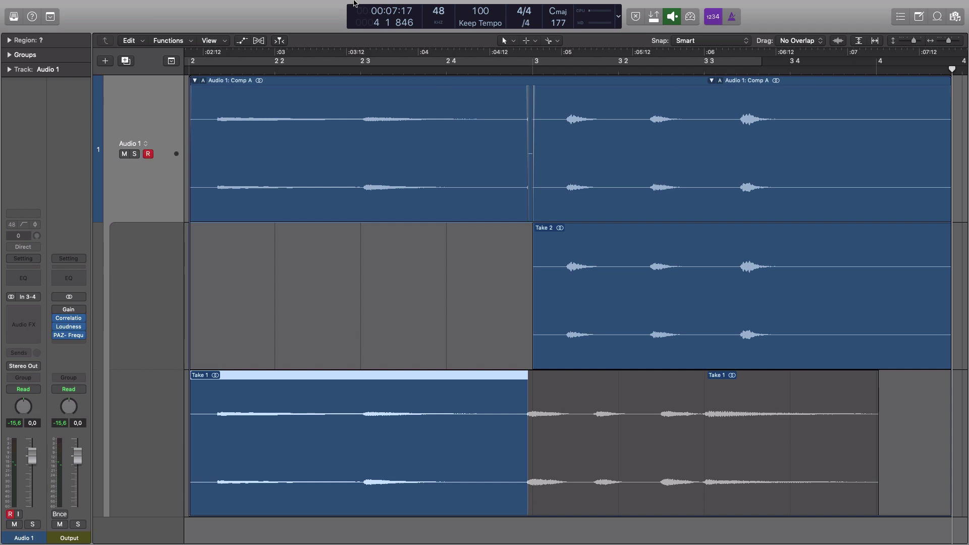
Record a third take on Audio 1 starting at bar 3, and fit the take folder in view
click(534, 71)
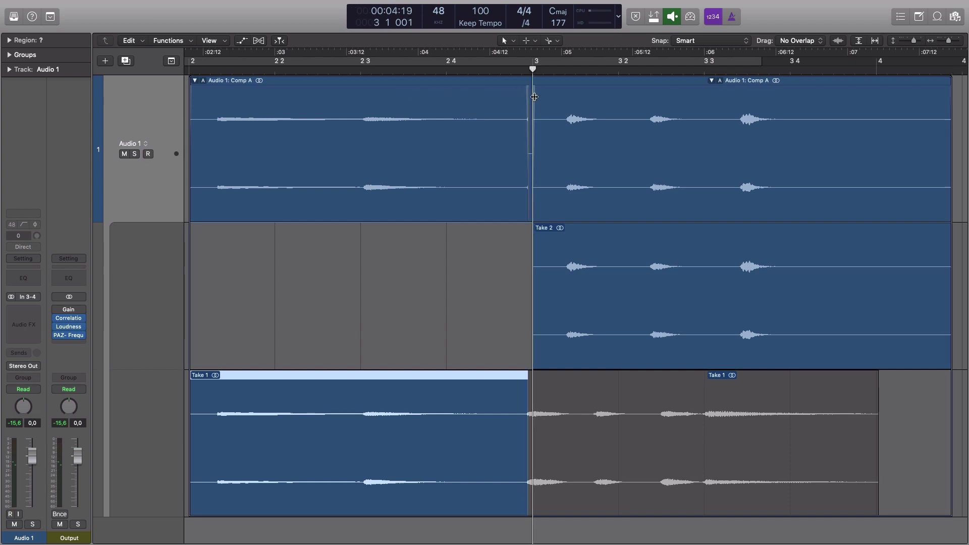
key(r)
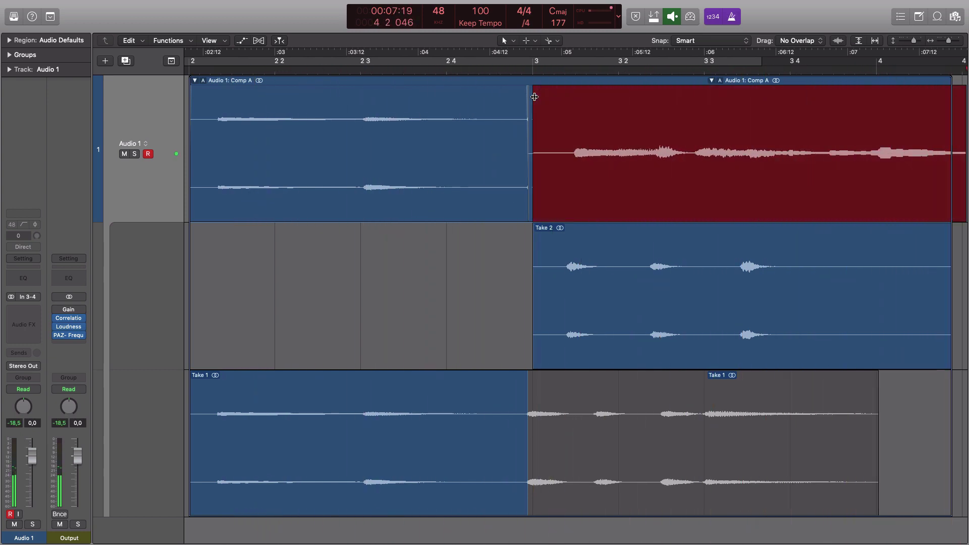
key(space)
click(535, 97)
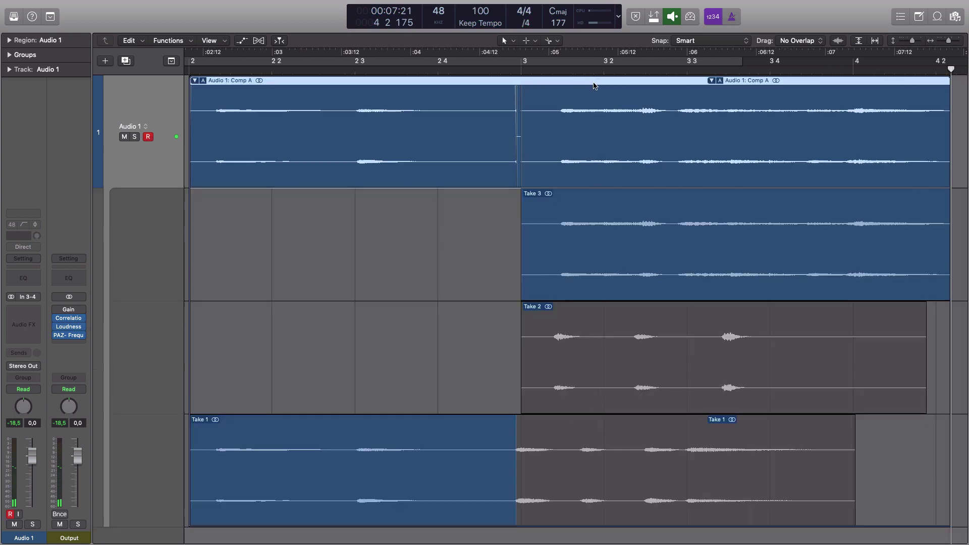
key(z)
Comp in a Take 2 section after 3 2 and a Take 1 section from about 3 3, and play the comp back
drag(632, 382, 702, 382)
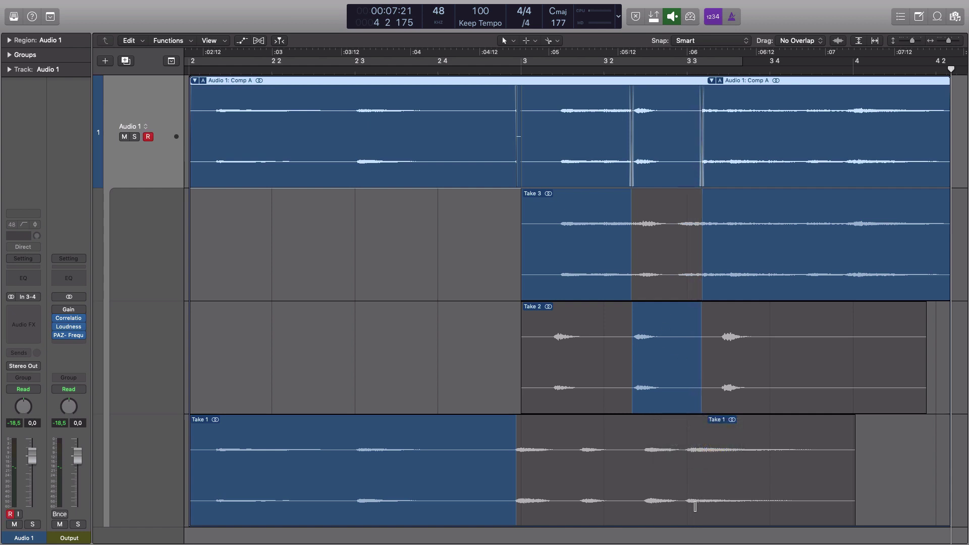
drag(684, 505, 808, 505)
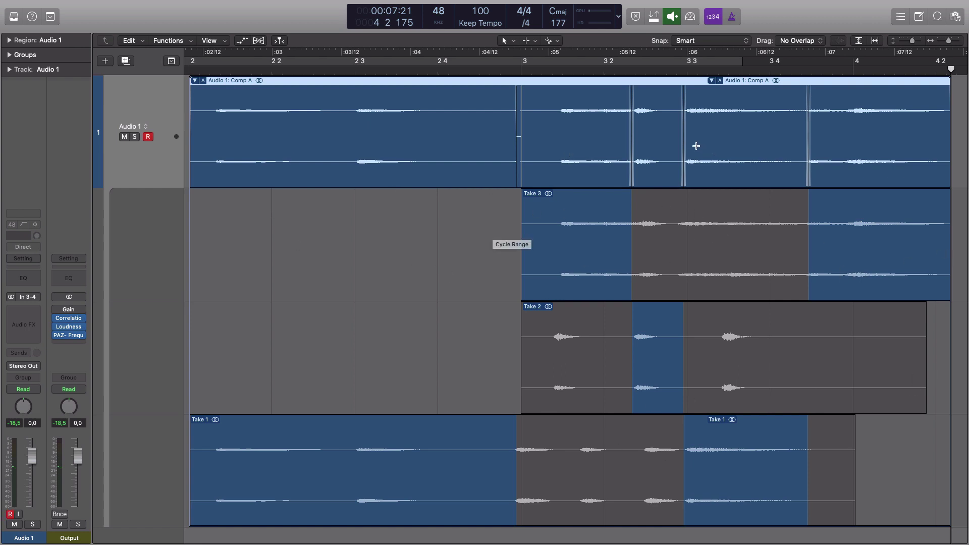
drag(612, 108, 687, 171)
ctrl+alt+click(485, 166)
double_click(490, 69)
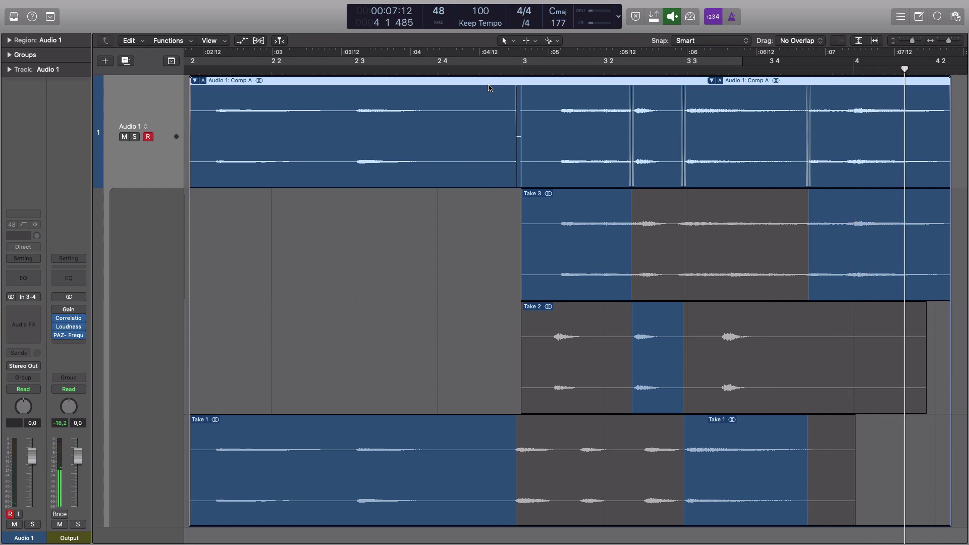
key(space)
key(Return)
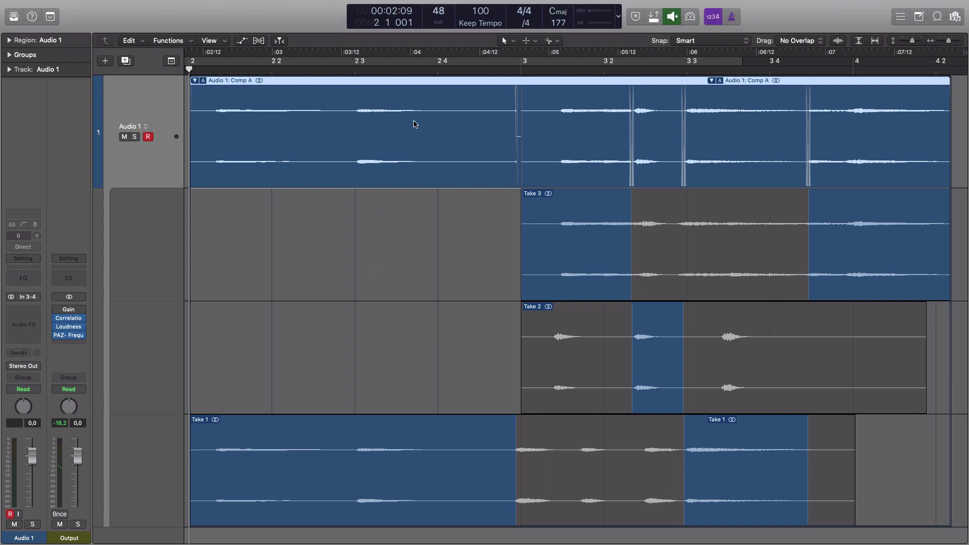
Delete the Audio 1 take folder along with its recorded audio files, and place the playhead at bar 3
key(Delete)
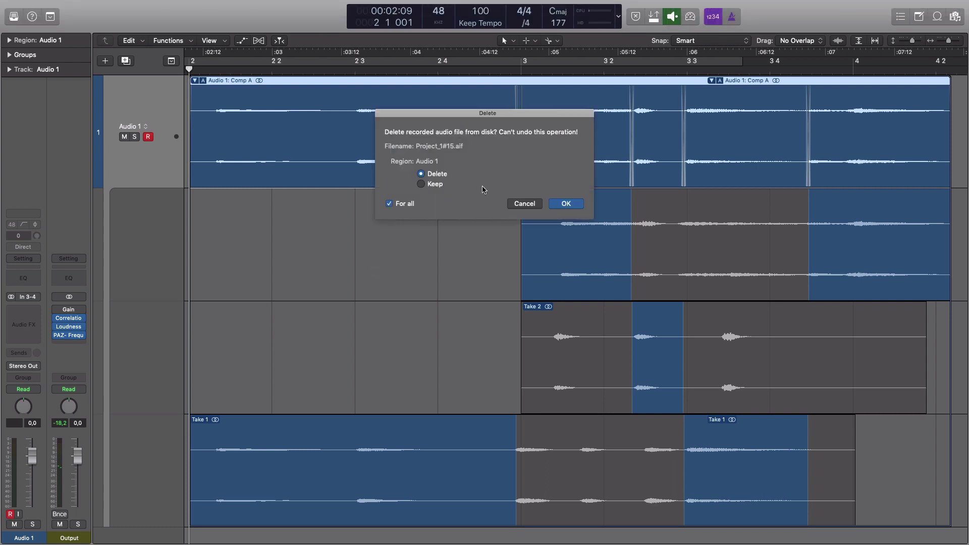
click(566, 204)
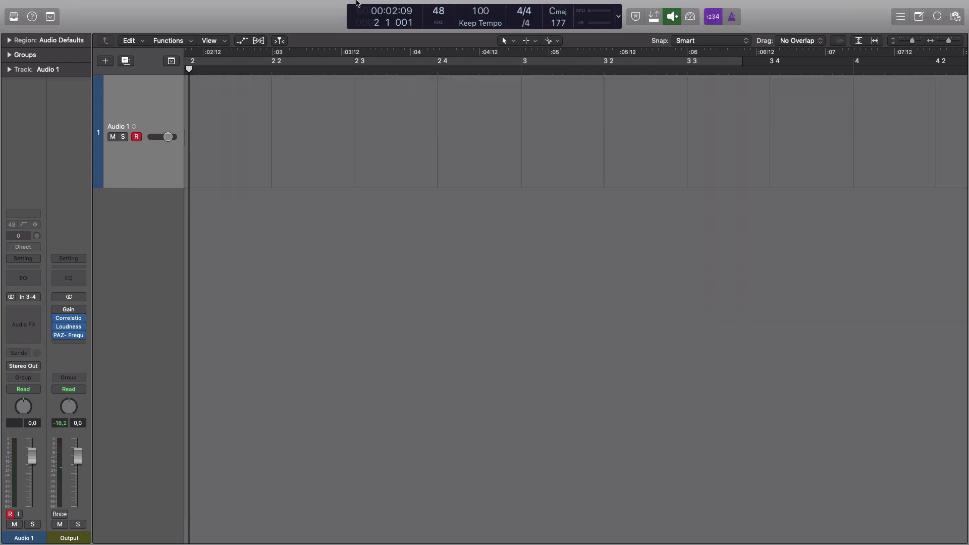
key(period)
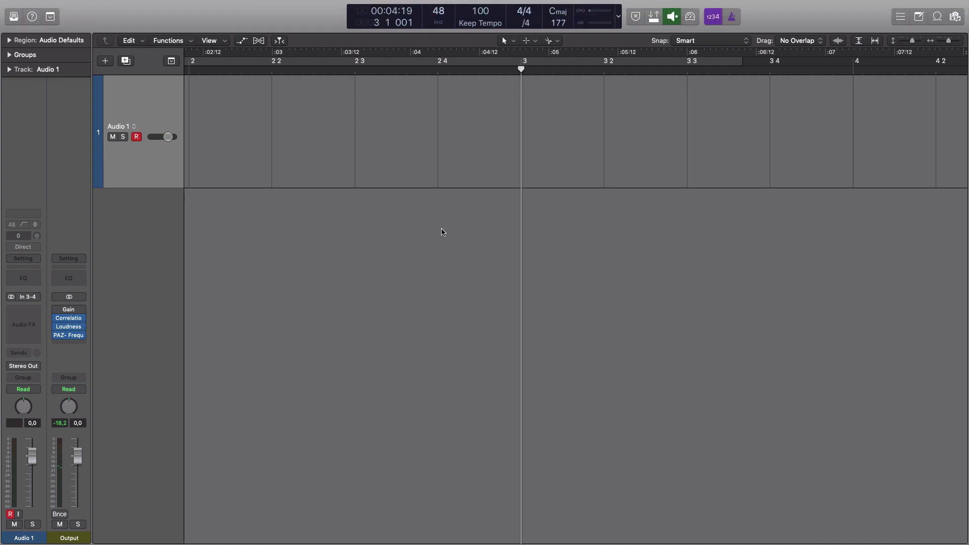
key(super+Left)
key(super+Left)
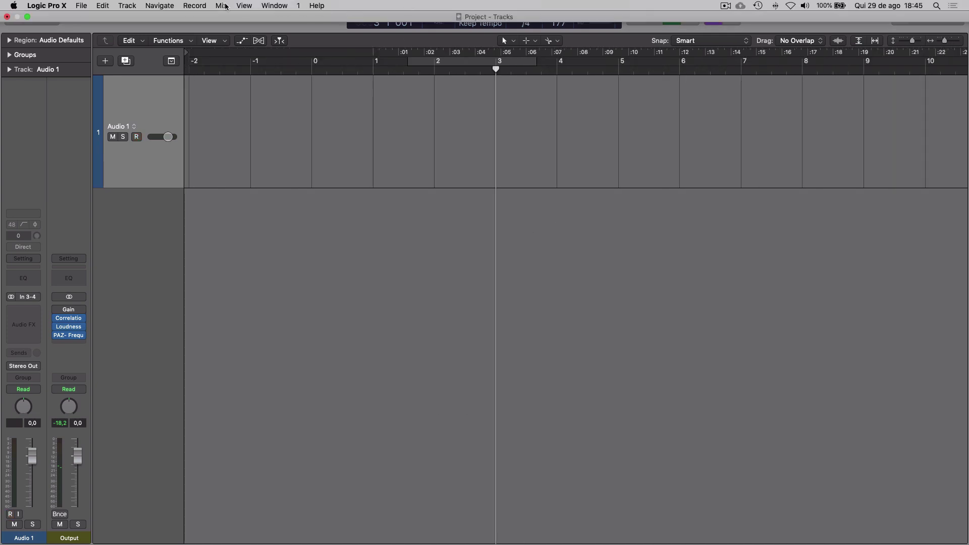
Set overlapping audio recordings with Cycle Off to Create New Track
click(194, 5)
mouse_move(247, 96)
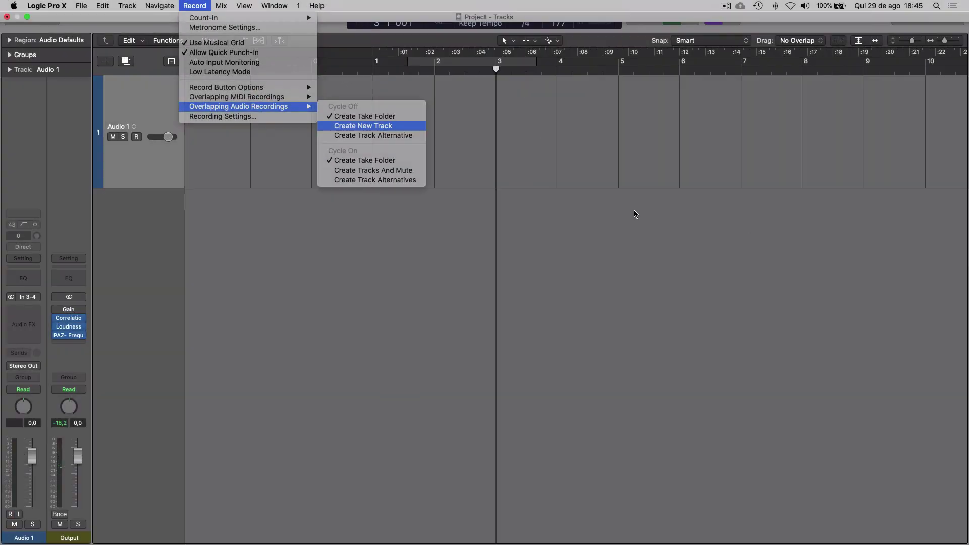
click(378, 125)
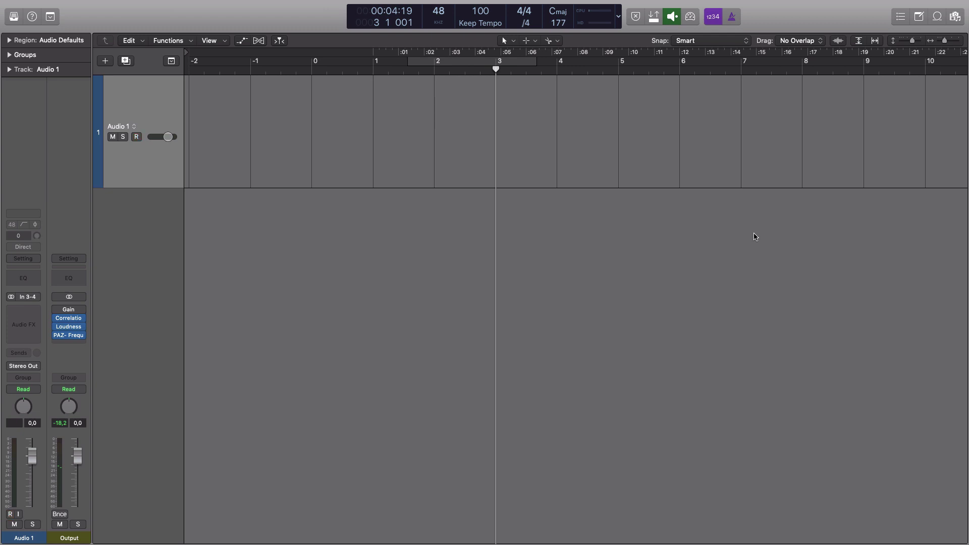
Record a region on Audio 1 from bar 3 to about bar 4, and another up to about bar 5 with the count-in off
key(r)
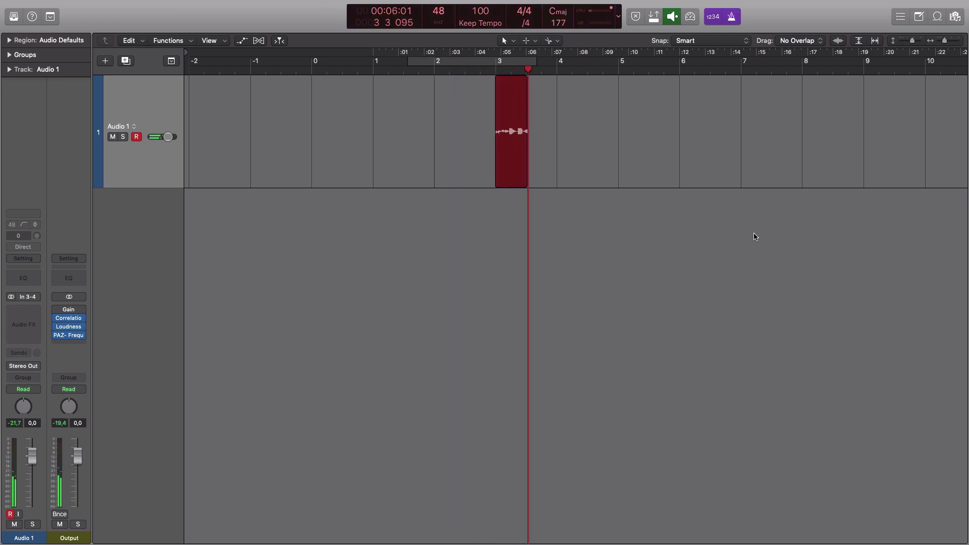
key(space)
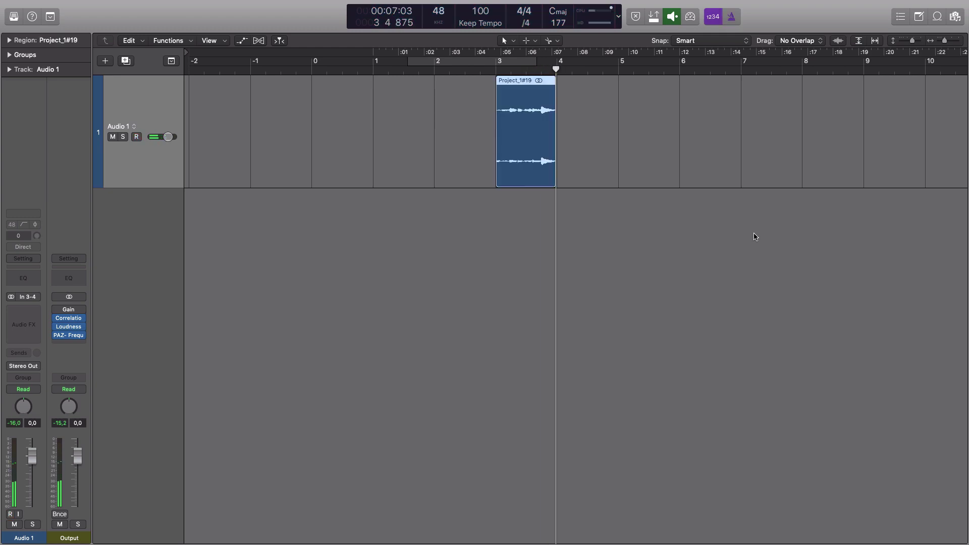
key(shift+k)
key(r)
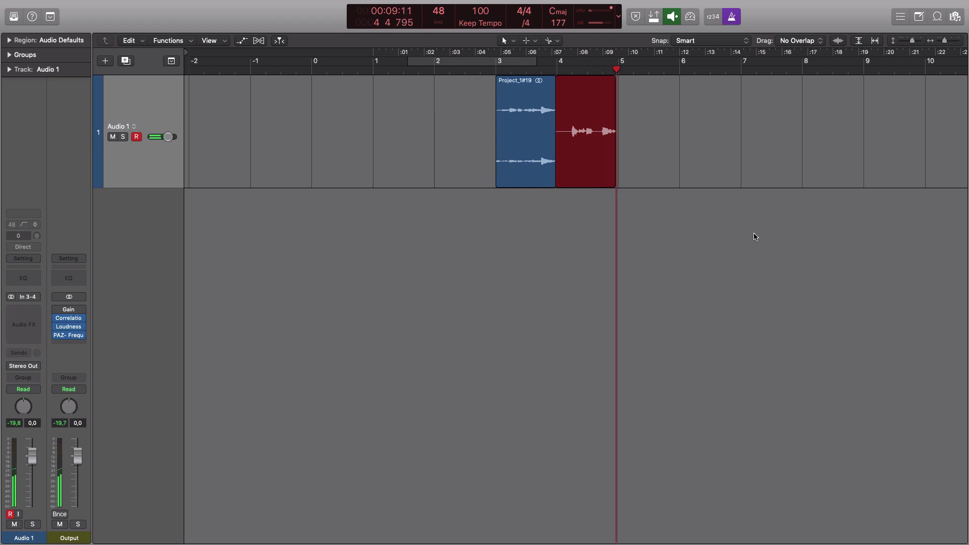
key(space)
Record over the first Audio 1 region from bar 3 to about bar 4, and undo that recording
click(539, 99)
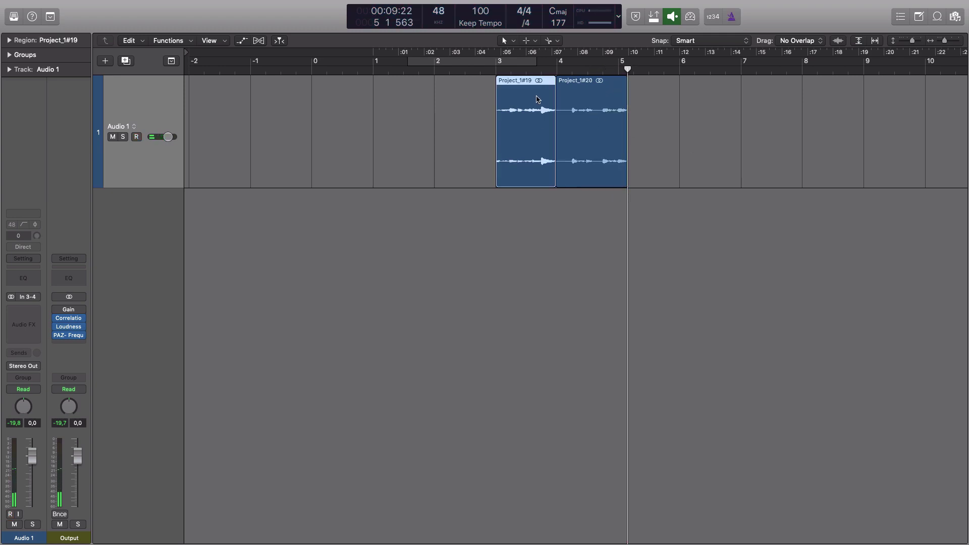
key(space)
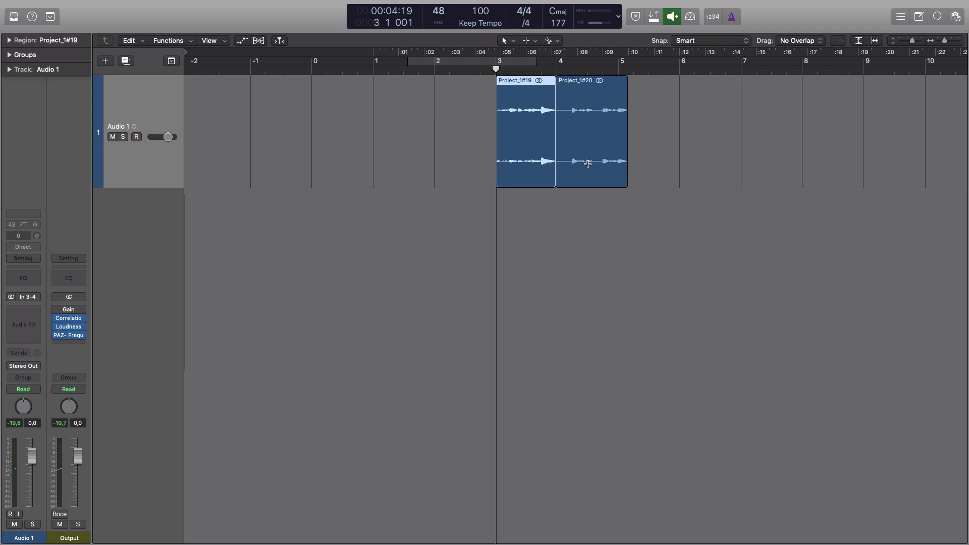
key(r)
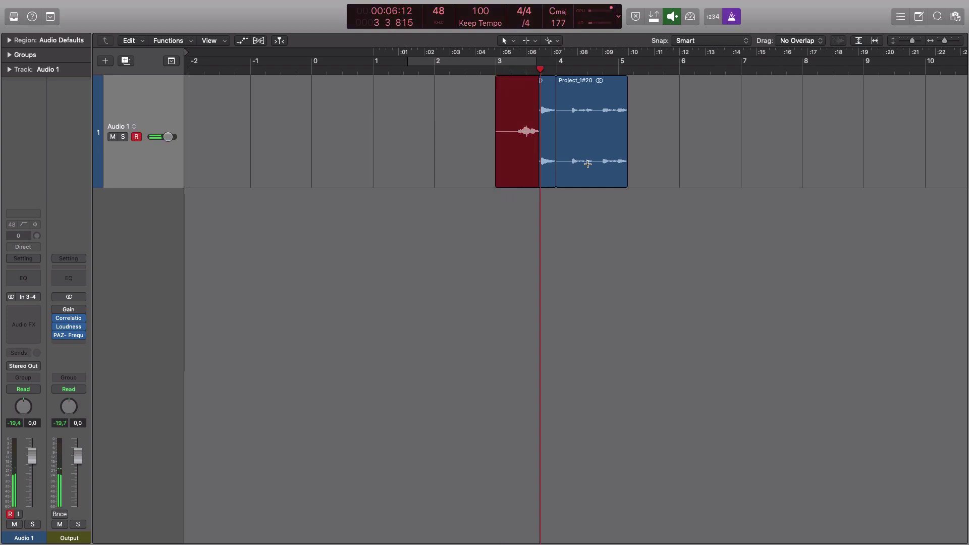
key(space)
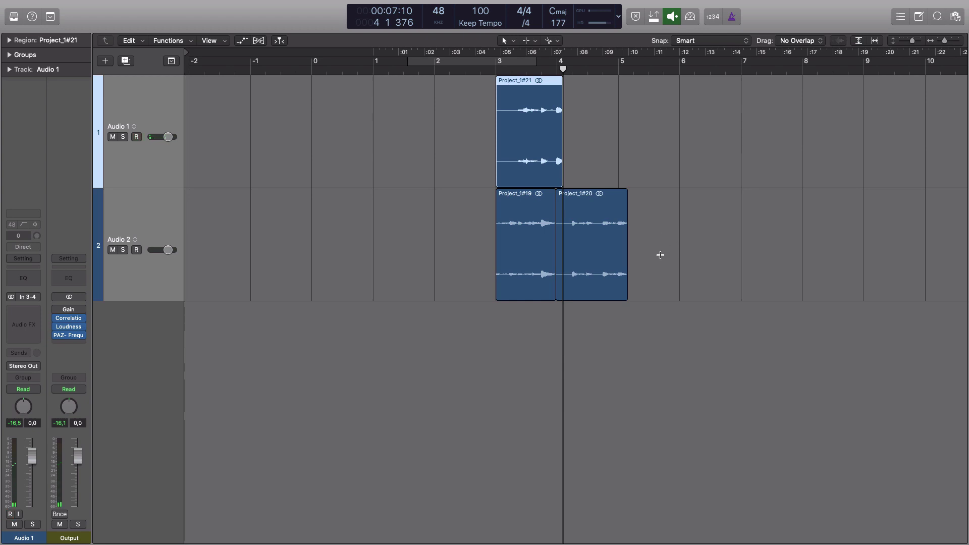
click(679, 346)
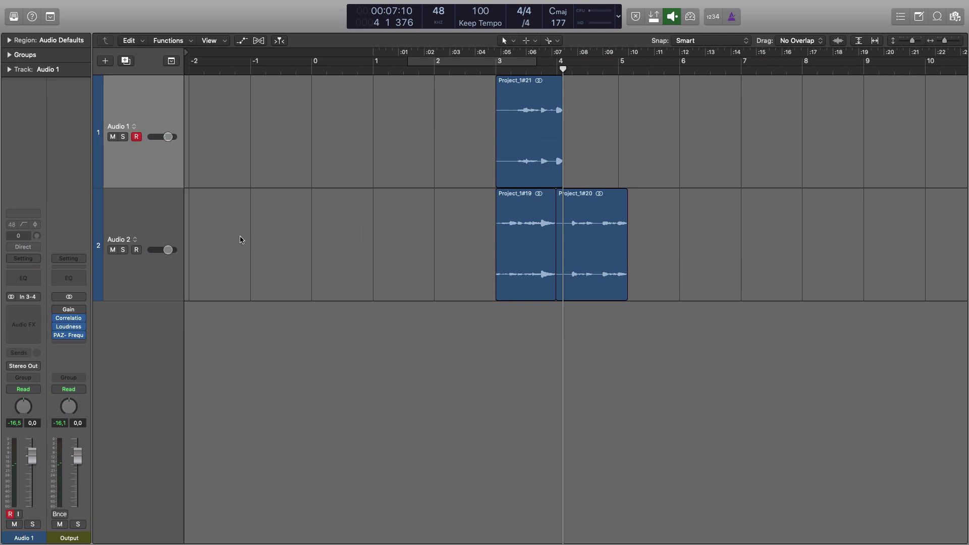
key(super+z)
click(535, 216)
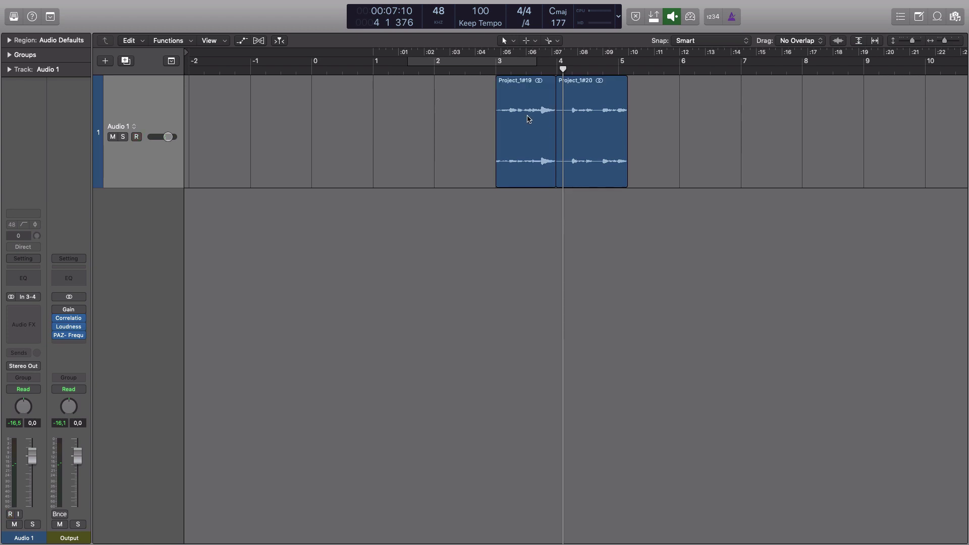
Record over the second Audio 1 region with Autopunch starting at 4 2, undo the recording and switch Autopunch off
drag(563, 69, 523, 76)
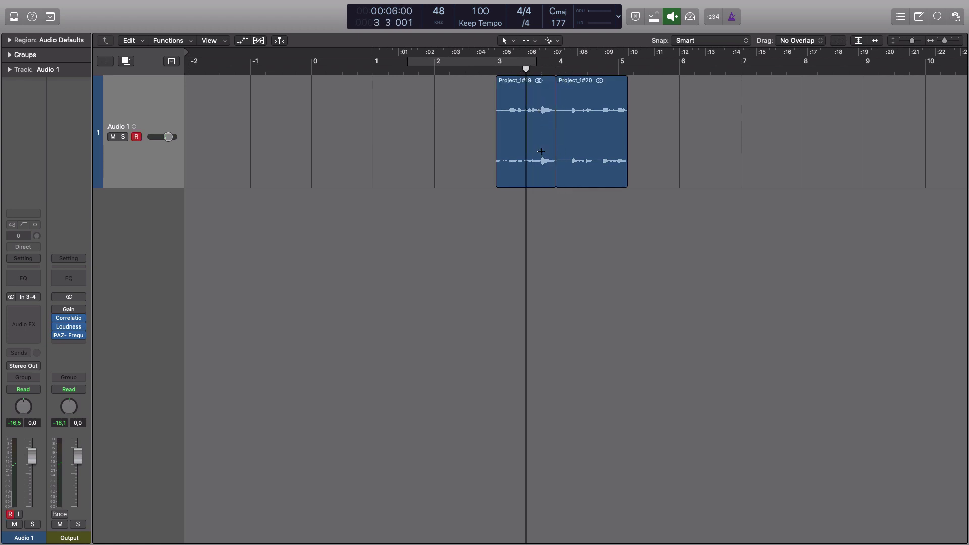
click(573, 166)
key(r)
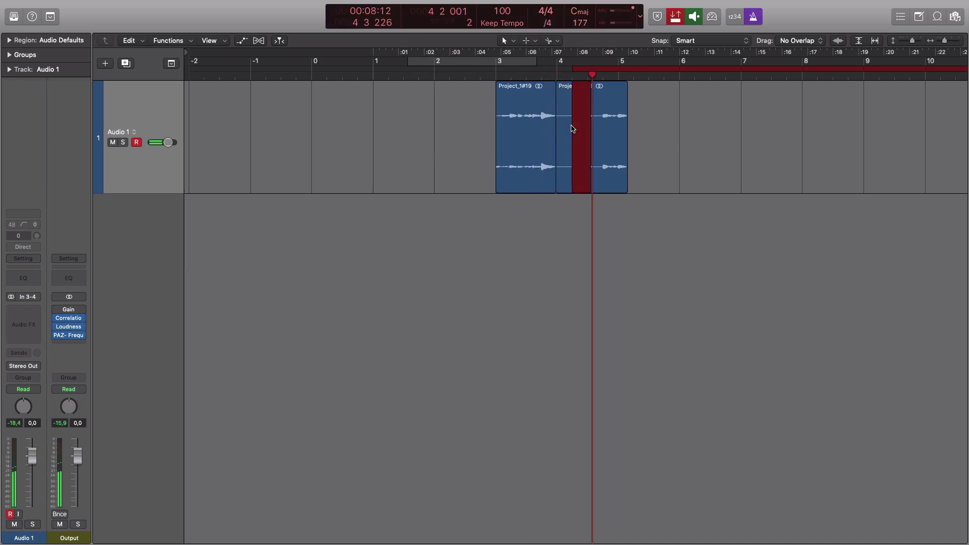
key(space)
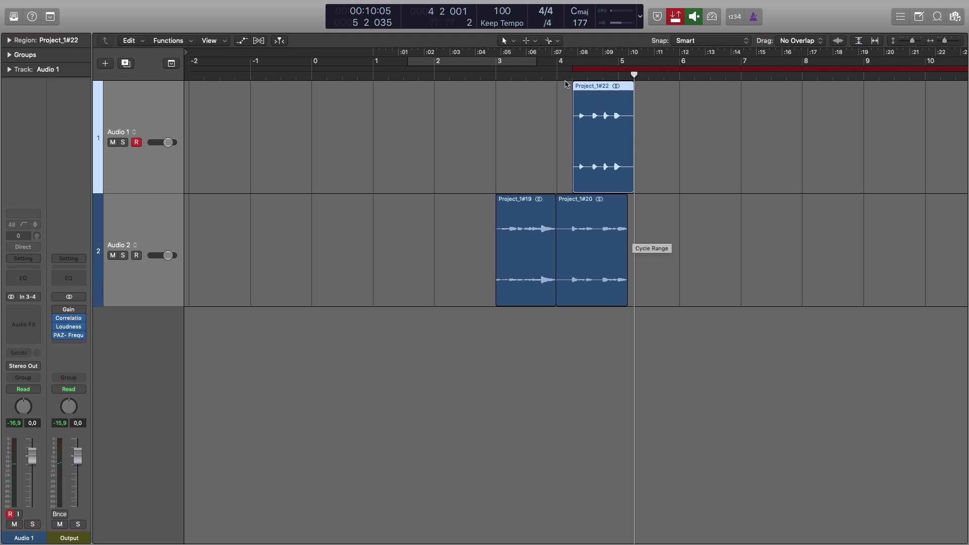
key(super+z)
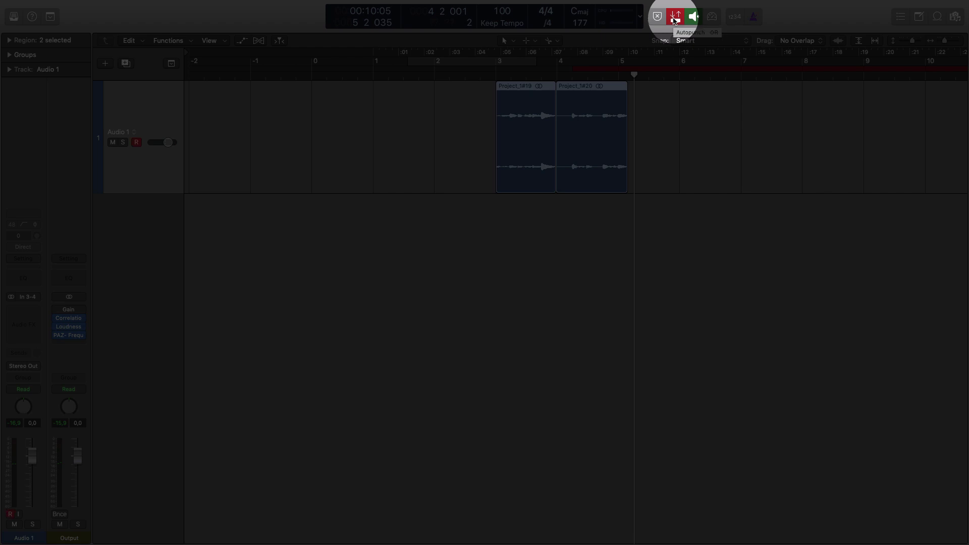
click(675, 19)
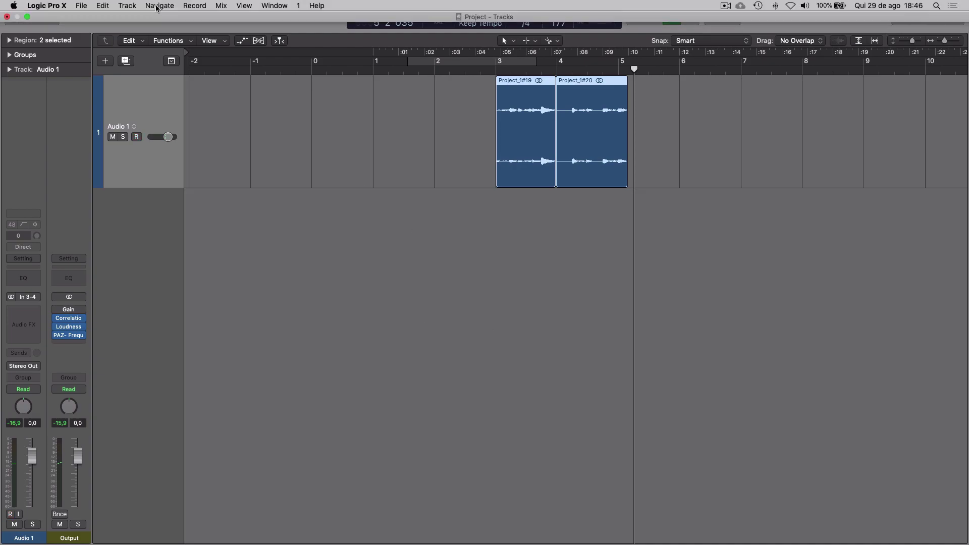
Set overlapping audio recordings with Cycle Off to Create Track Alternative and deselect both regions
click(194, 5)
mouse_move(241, 123)
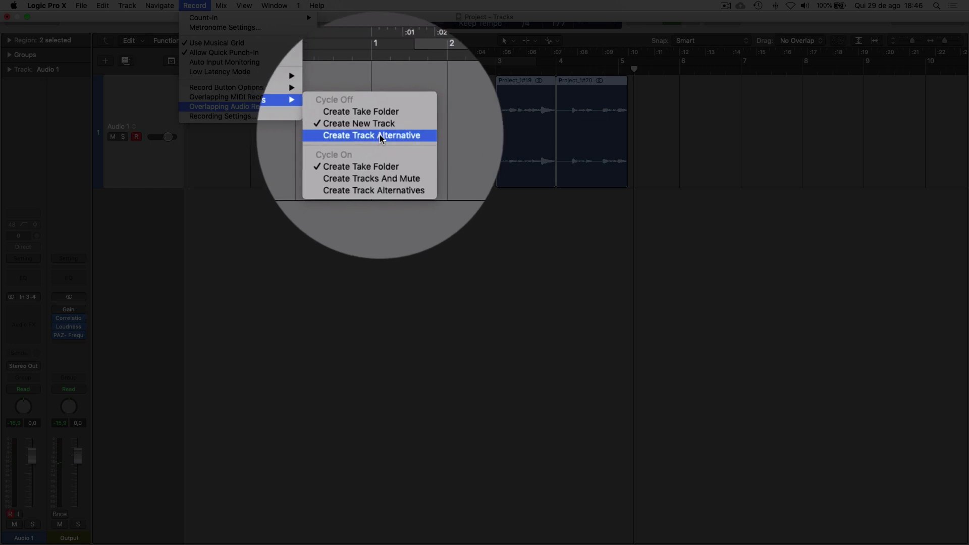
click(380, 135)
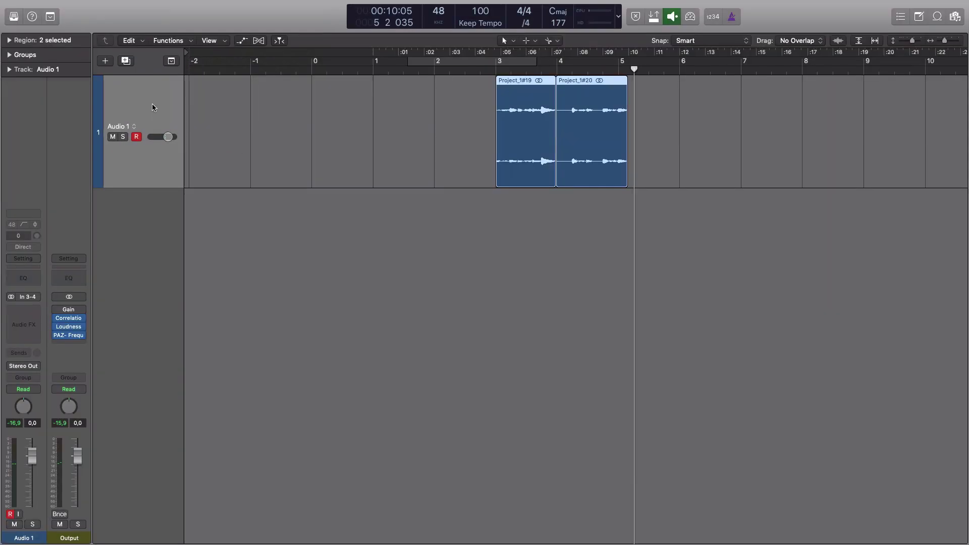
click(712, 124)
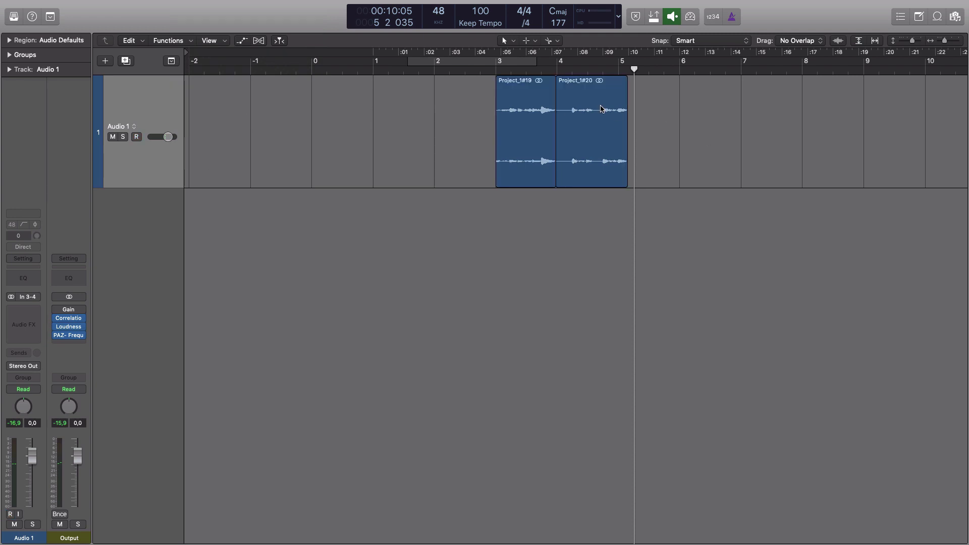
Separate the two Audio 1 regions, moving the second to start at about 5 4 and the first to about 2 2
drag(585, 96, 692, 95)
drag(539, 97, 491, 97)
click(612, 107)
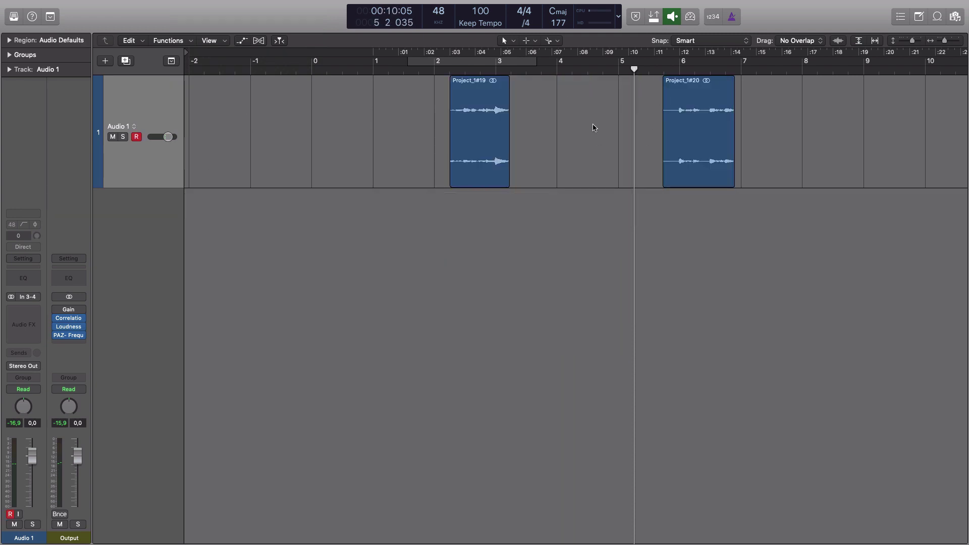
Record over the first Audio 1 region from bar 2 to about 3 2
key(super+Left)
key(super+Left)
key(super+Left)
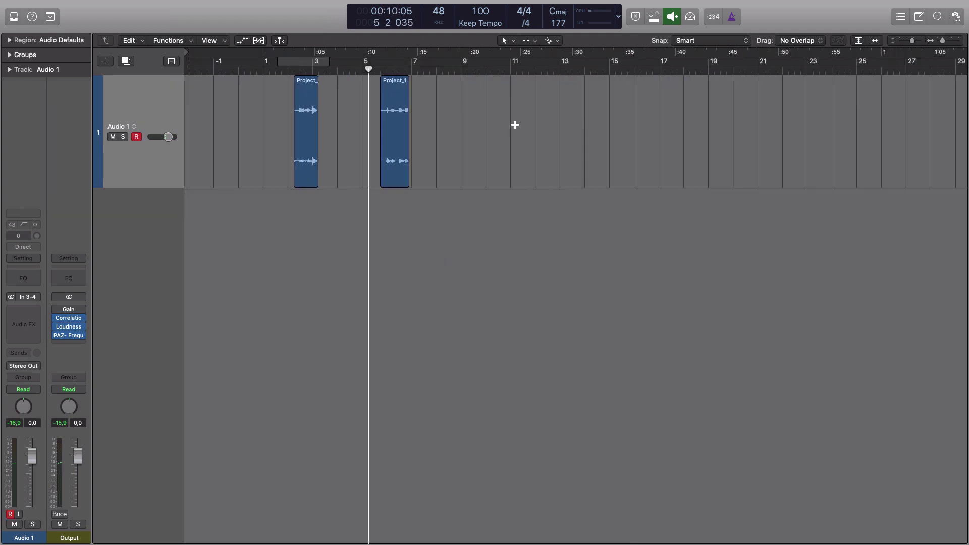
click(286, 70)
key(r)
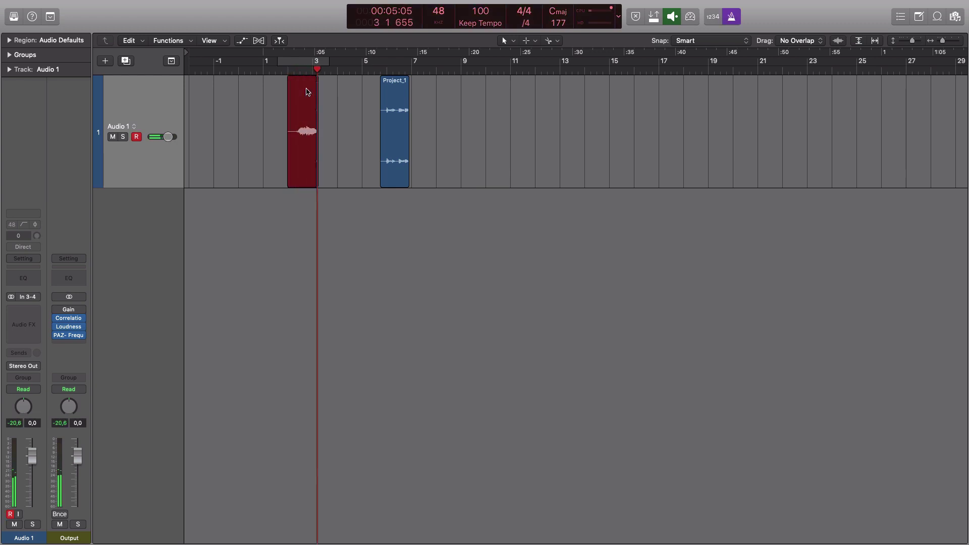
key(space)
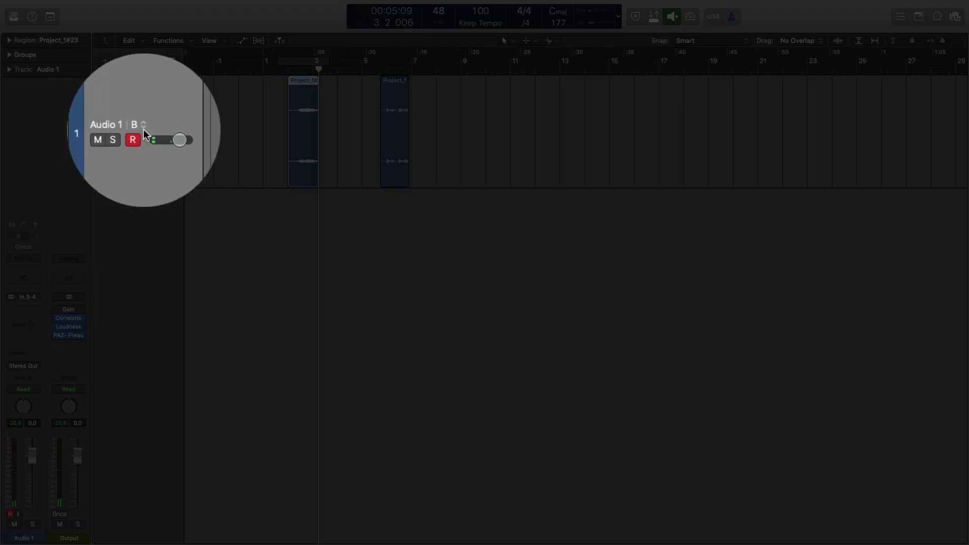
Compare the track alternatives of Audio 1 by switching to A and back to B, and review the available alternative commands
click(141, 127)
click(157, 134)
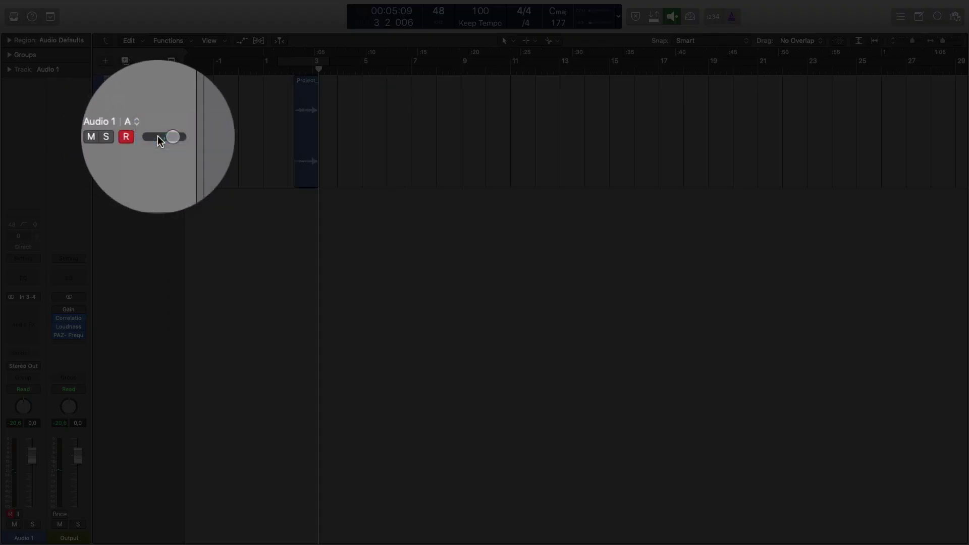
click(302, 101)
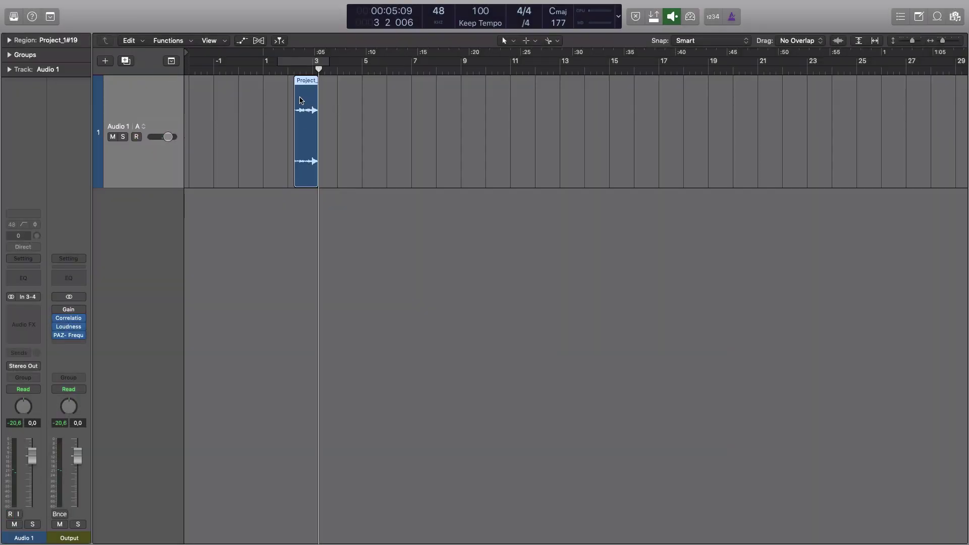
click(143, 126)
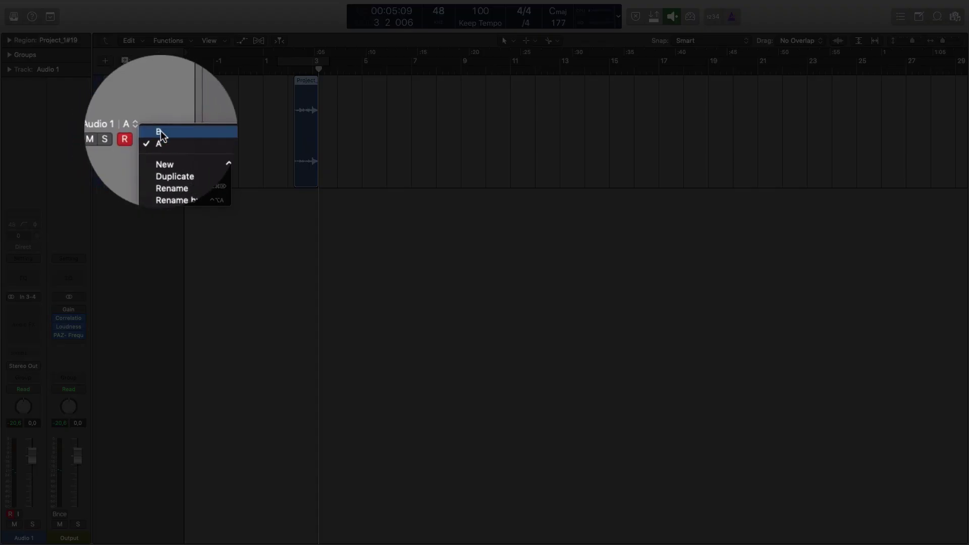
click(151, 135)
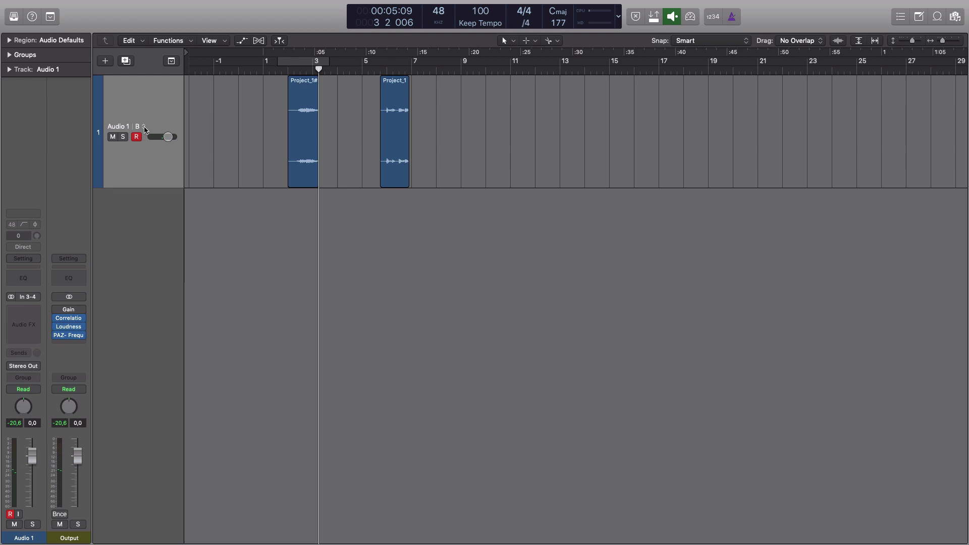
click(144, 127)
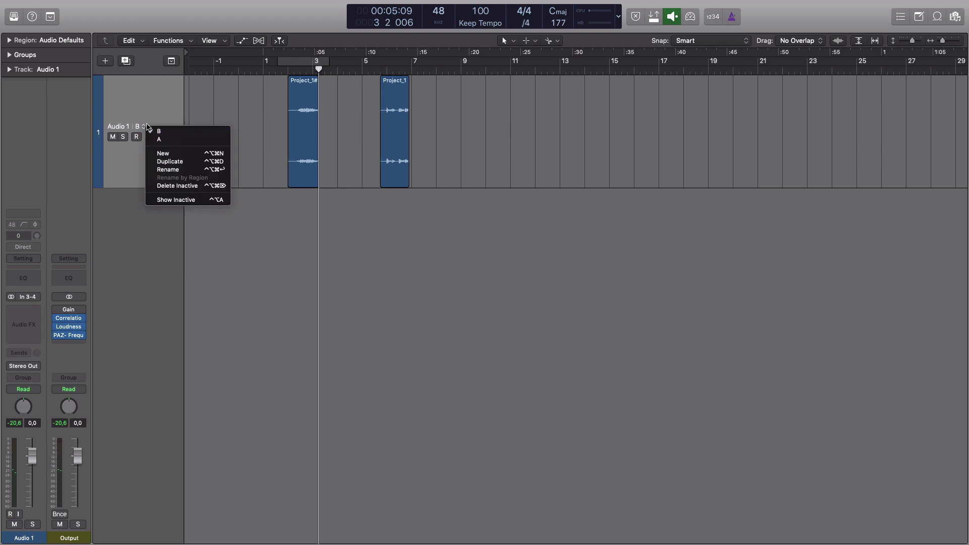
click(148, 105)
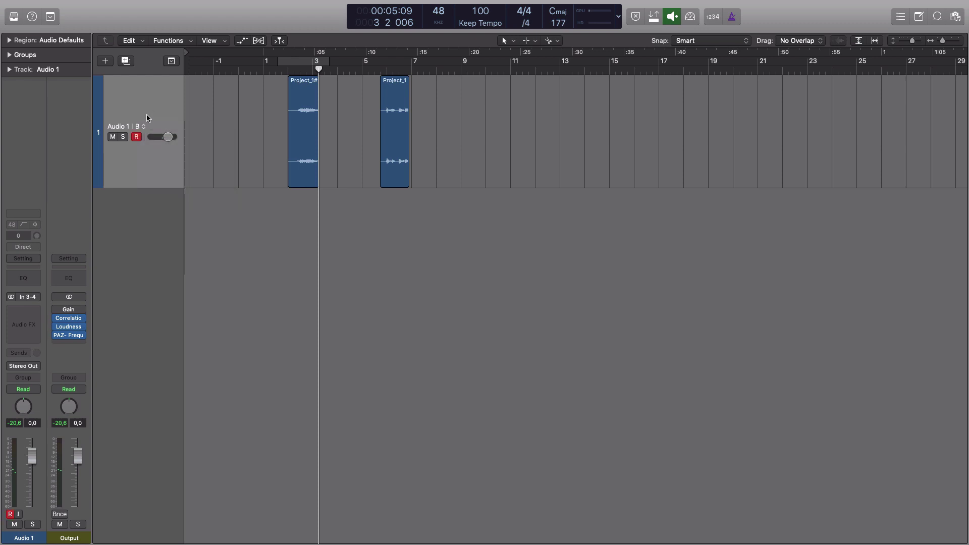
Check the Track Alternatives option in the track header configuration of Audio 1 and close it
right_click(146, 116)
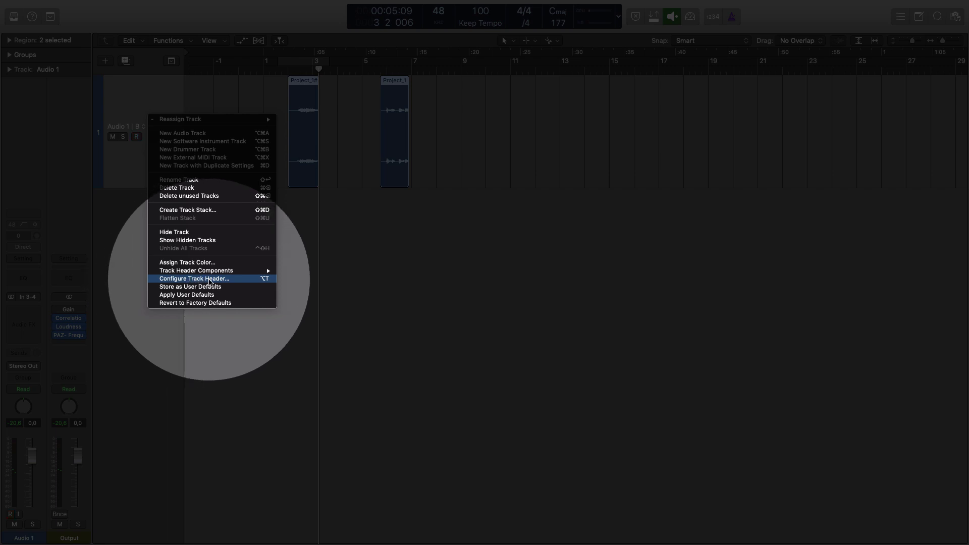
click(212, 282)
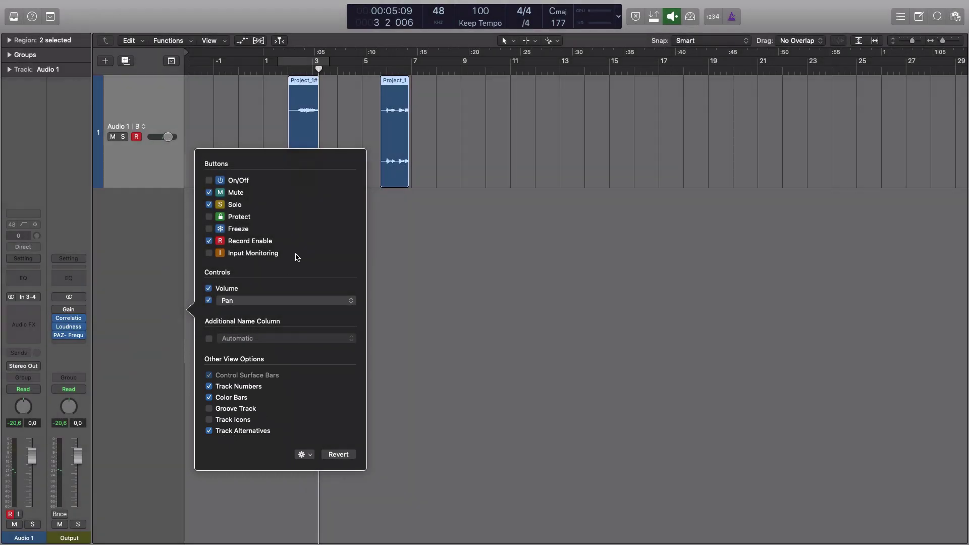
click(510, 262)
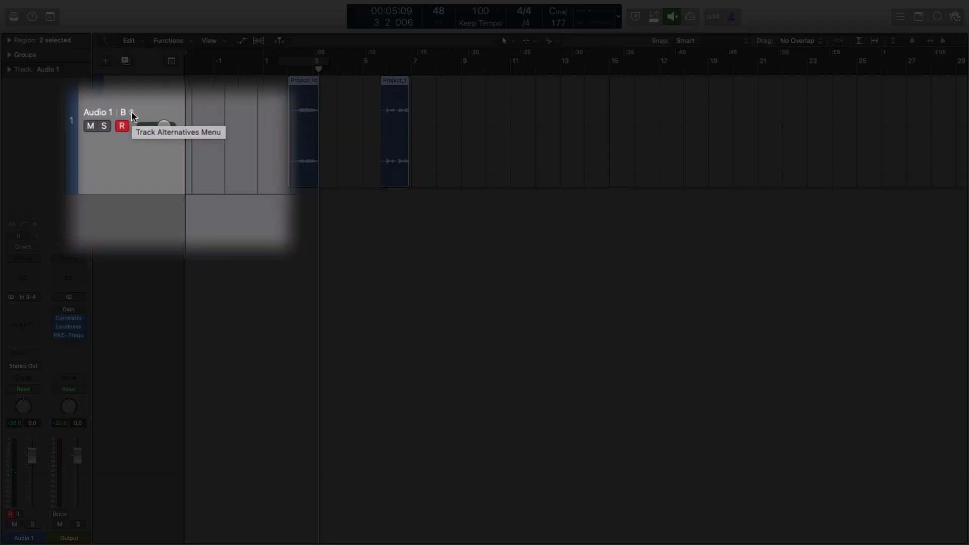
Create a new empty track alternative on Audio 1, and switch through alternative B back to A
click(144, 127)
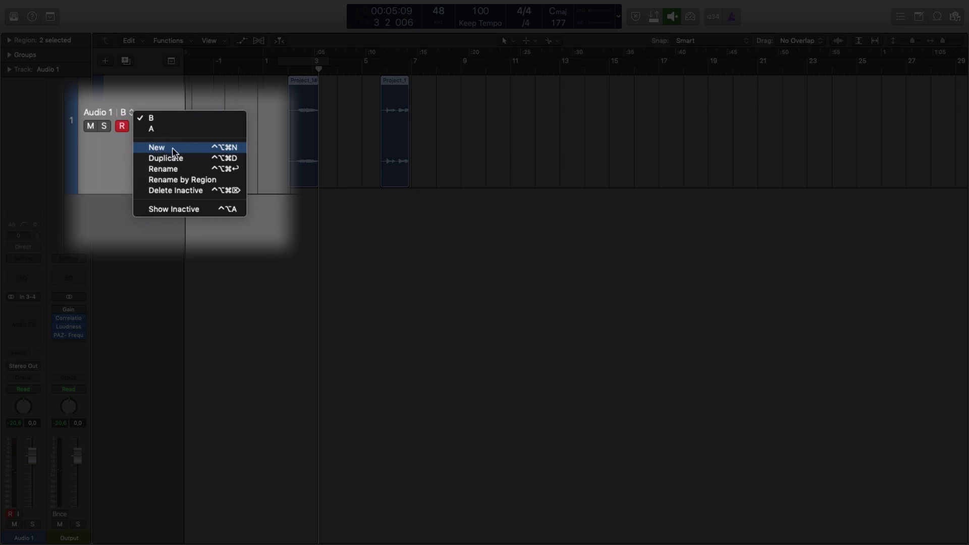
click(211, 147)
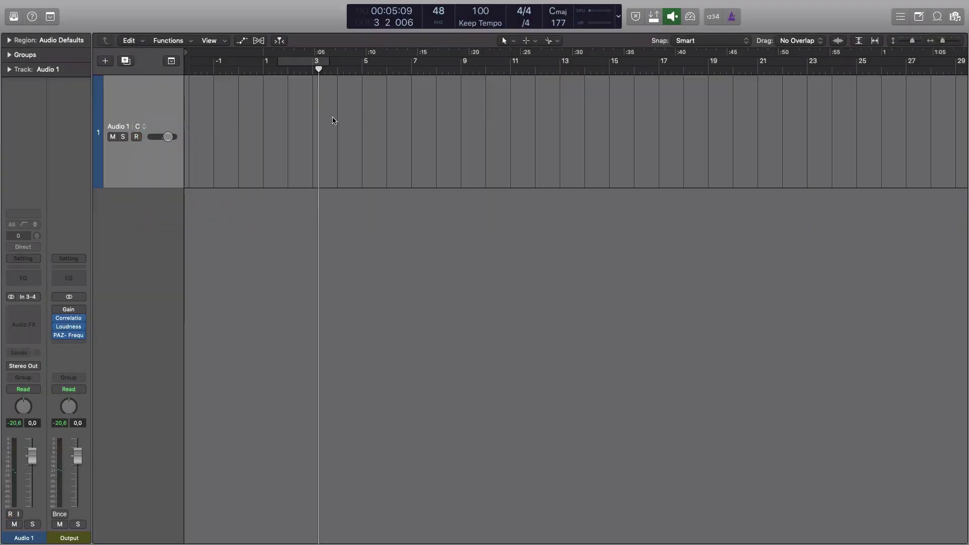
click(144, 132)
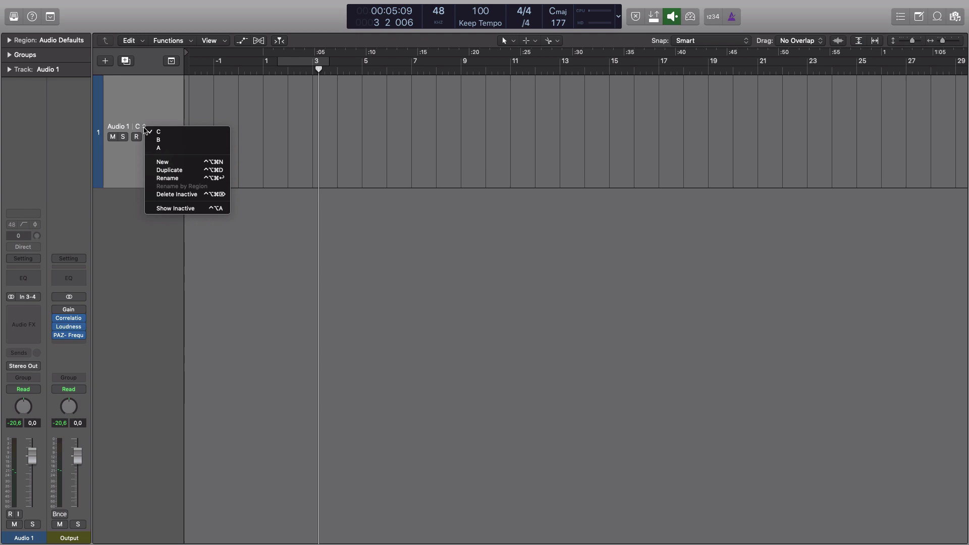
click(162, 143)
click(144, 132)
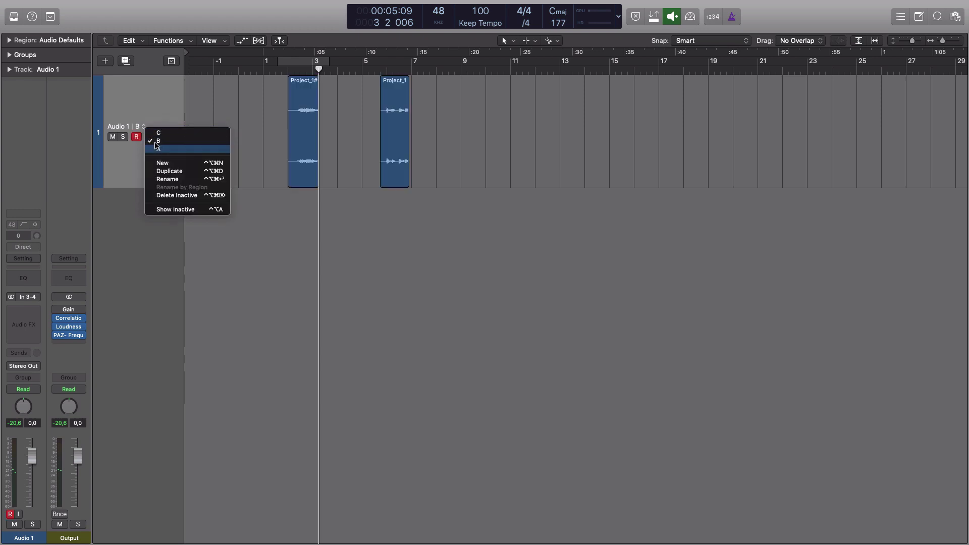
click(159, 146)
click(142, 128)
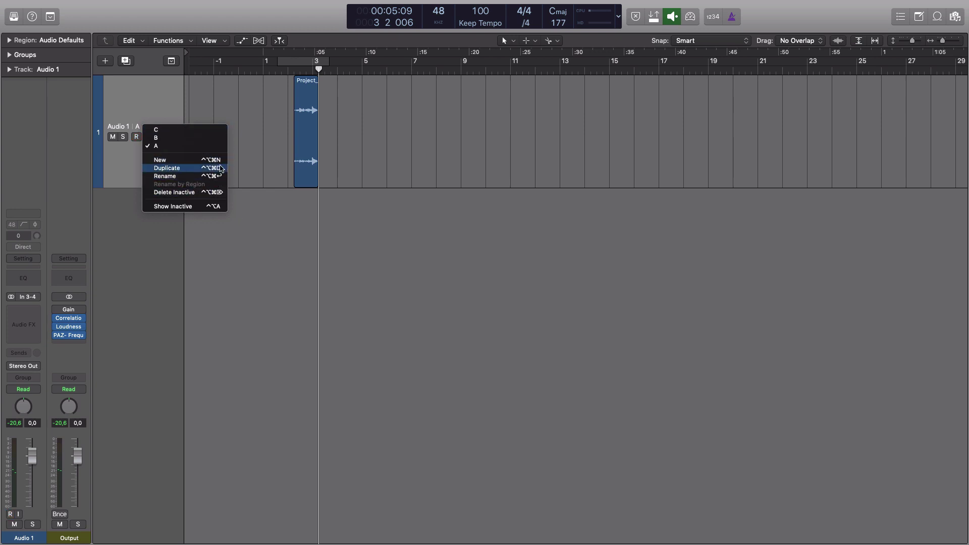
click(389, 114)
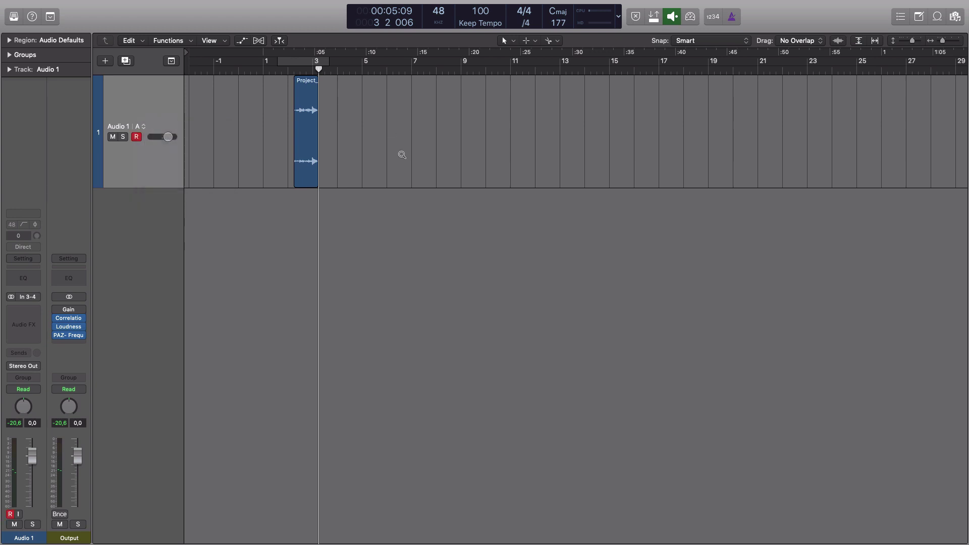
Search the key commands for "alternative" and examine the shortcut and learn options of New Track Alternative, closing the window when finished
key(alt+k)
text(alternative)
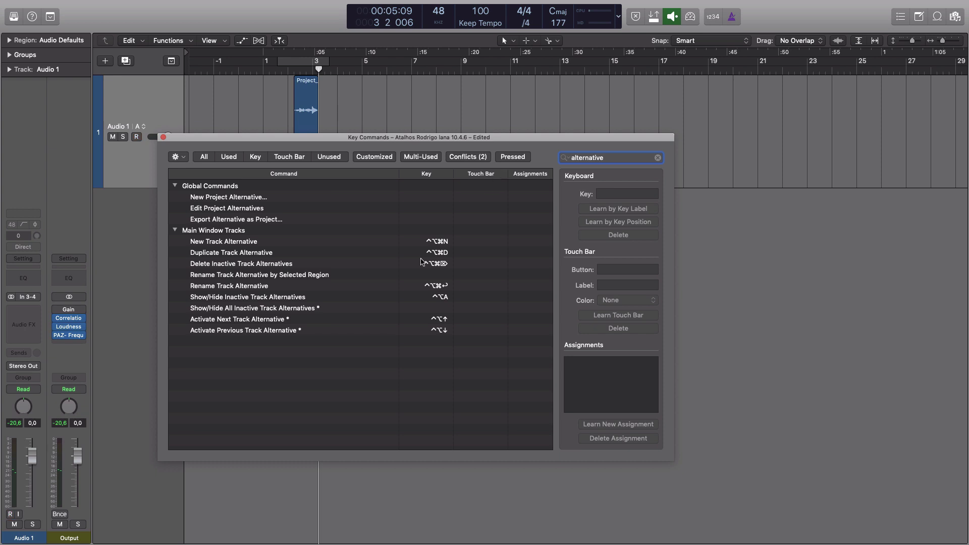
click(309, 244)
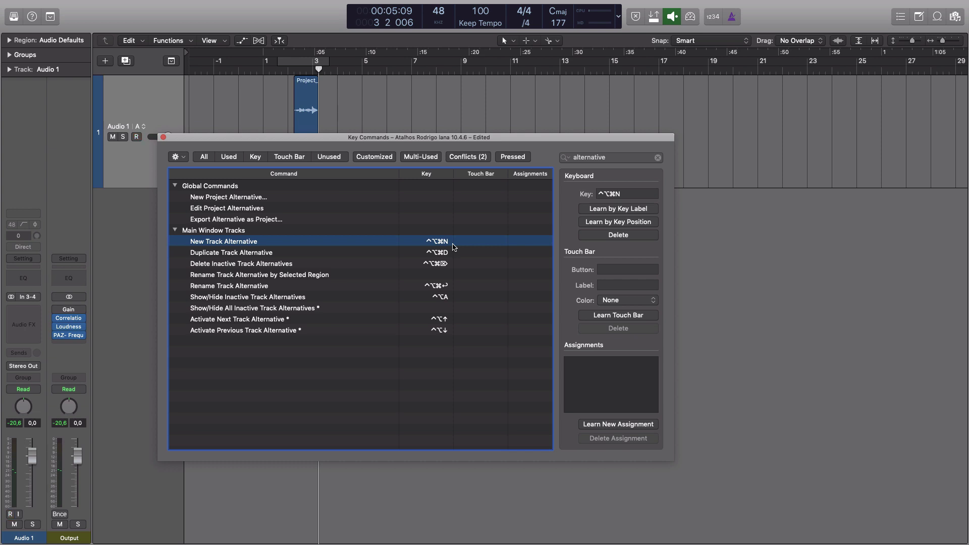
click(605, 226)
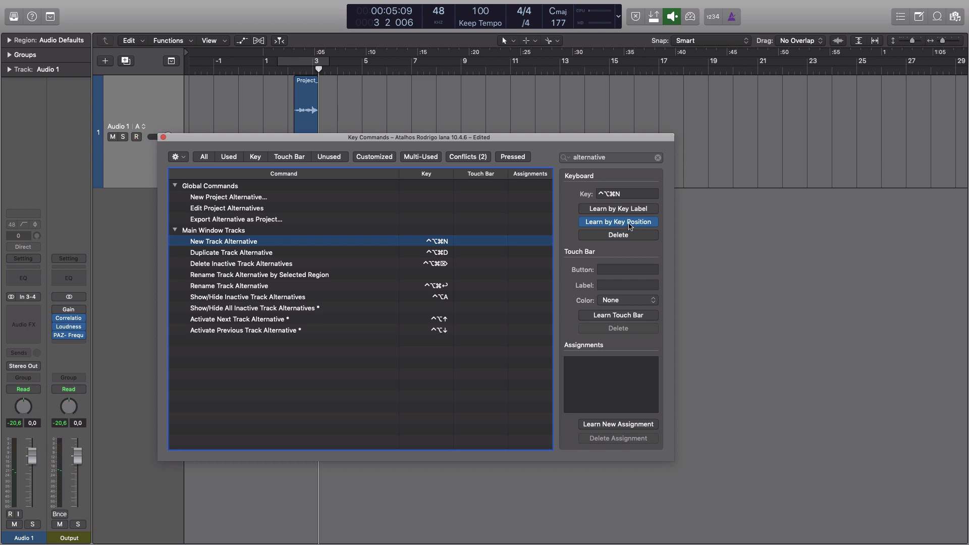
click(631, 227)
click(624, 212)
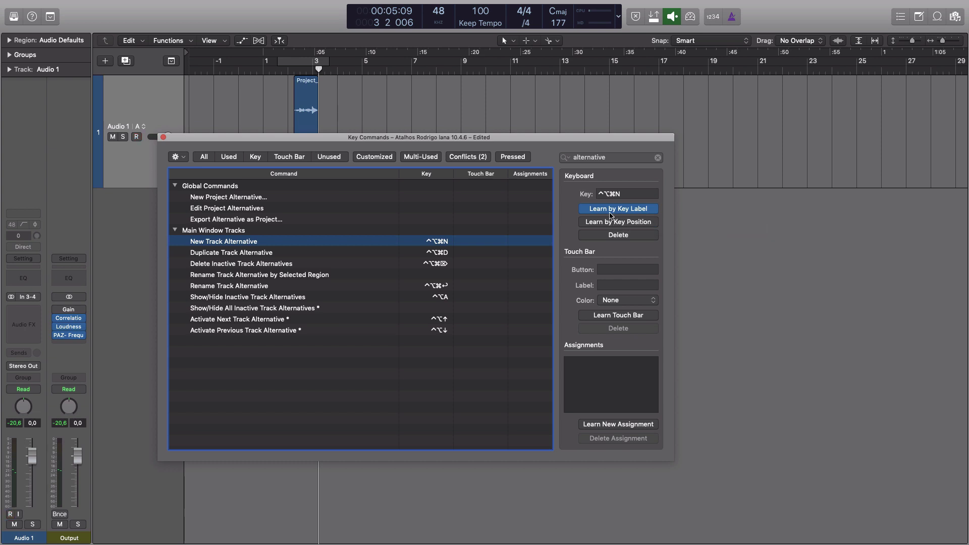
click(623, 210)
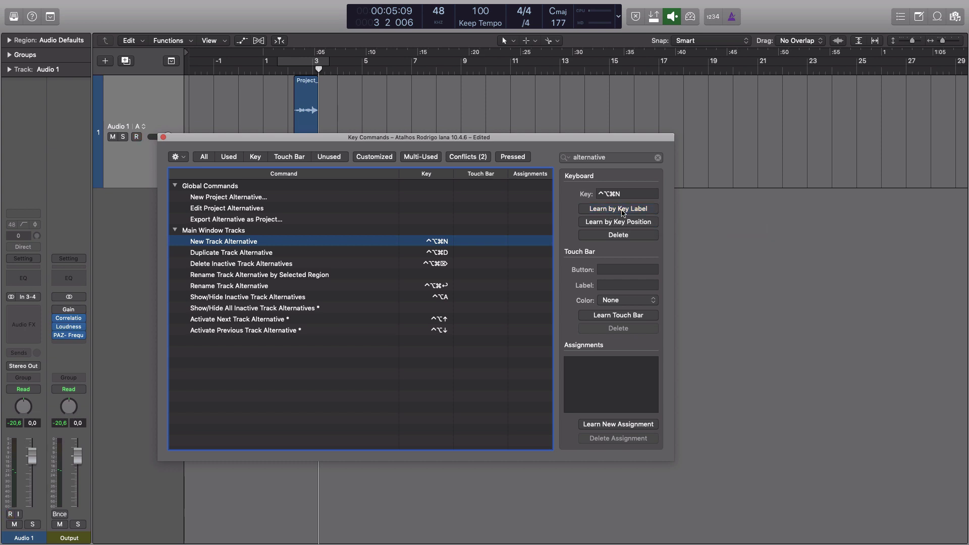
click(164, 138)
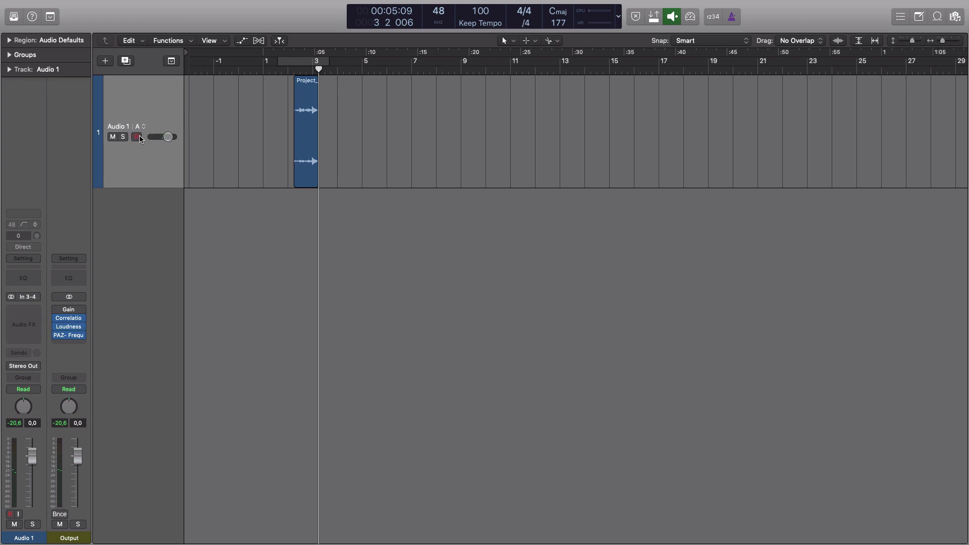
Choose Create Take Folder for overlapping audio recordings with Cycle On
mouse_move(214, 4)
click(106, 7)
mouse_move(182, 8)
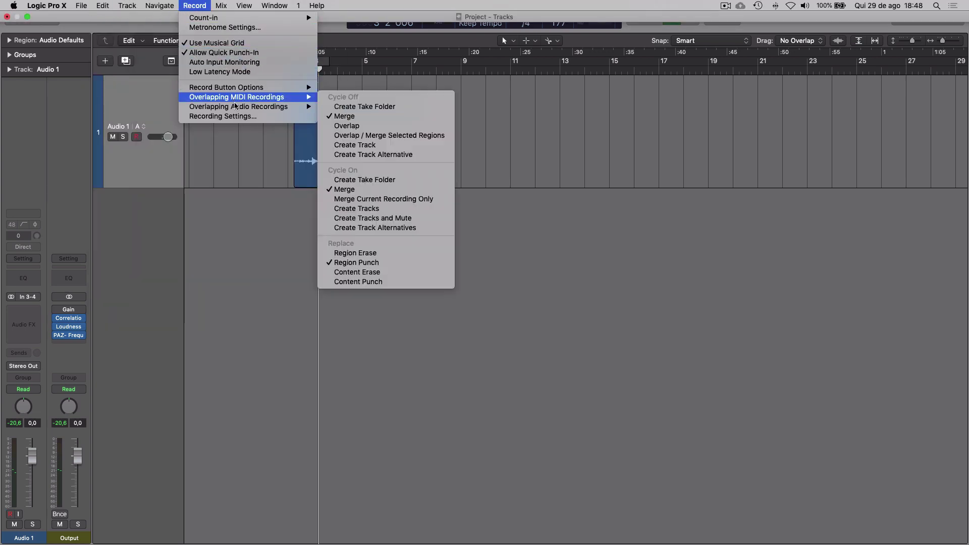
mouse_move(236, 106)
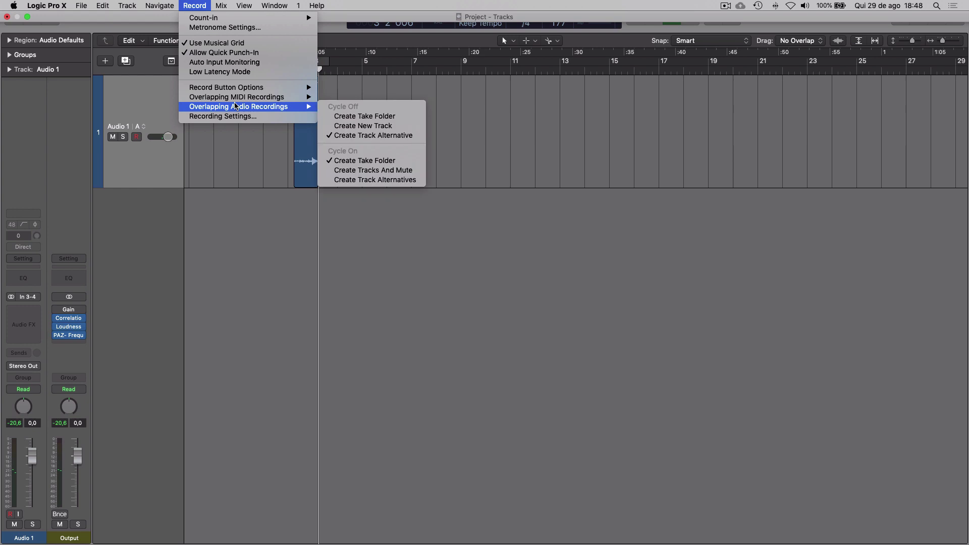
click(374, 164)
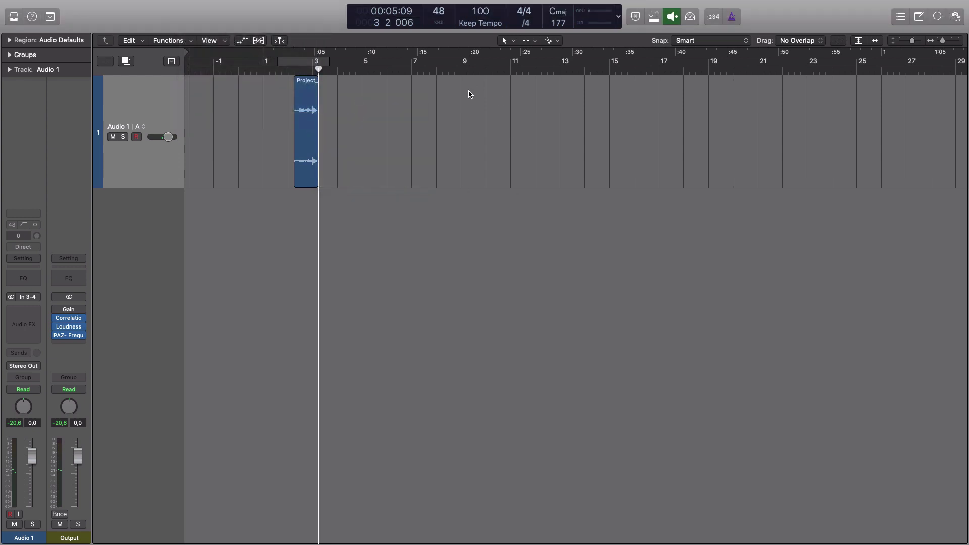
Set a cycle area from about 7 4 to about 10 4 by a marquee selection, and move the playhead to its start
drag(430, 162, 505, 160)
key(super+u)
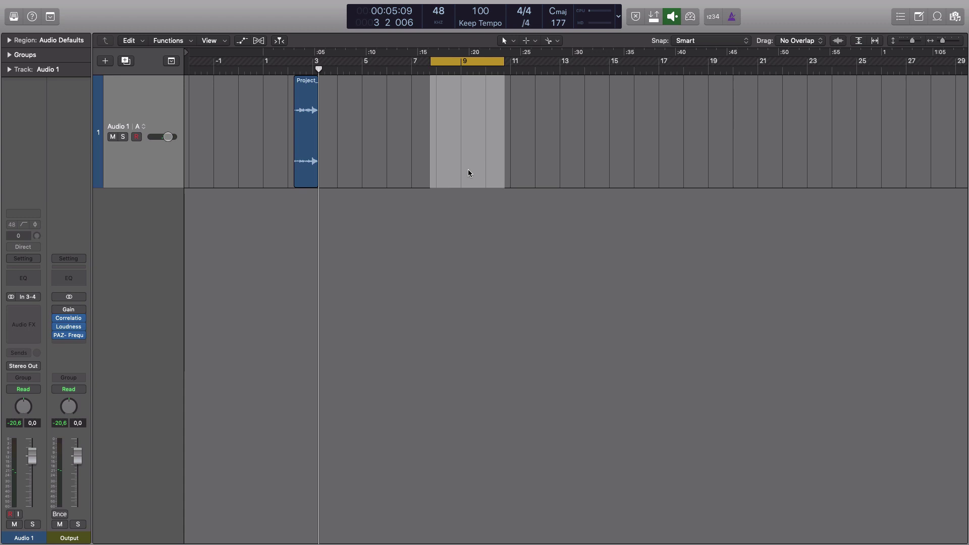
key(Return)
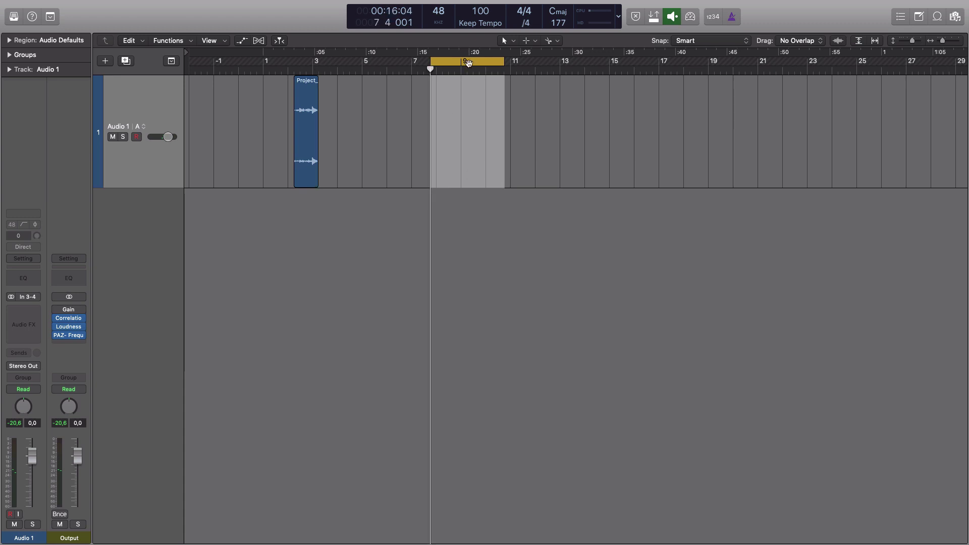
Search the key commands for "cycle" and examine the shortcut of Set Locators by Regions/Events/Marquee and Enable Cycle, closing the window when finished
key(alt+k)
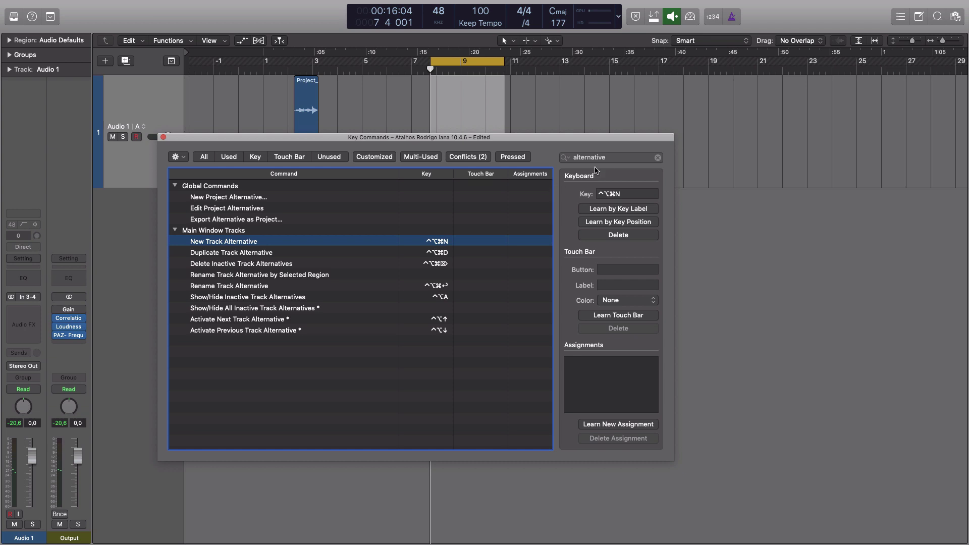
text(cycle)
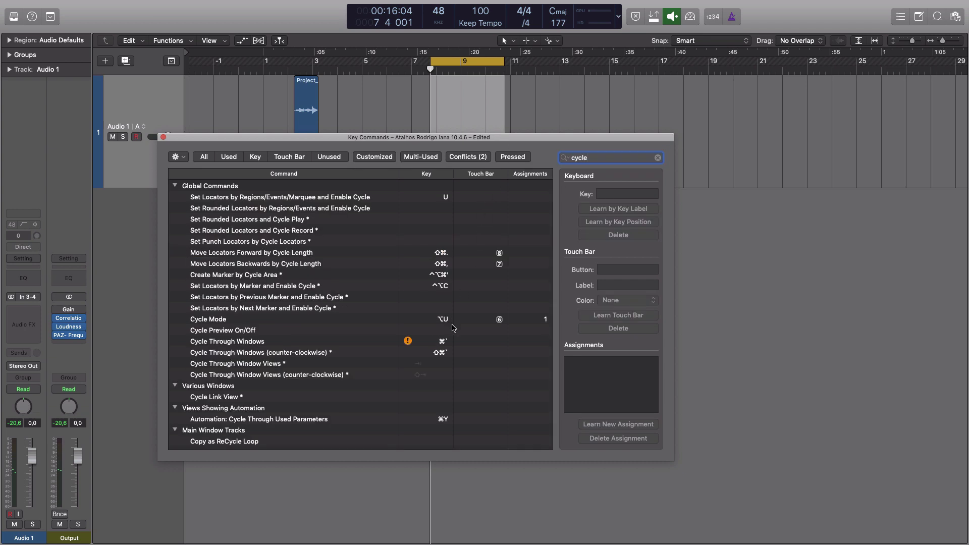
click(223, 197)
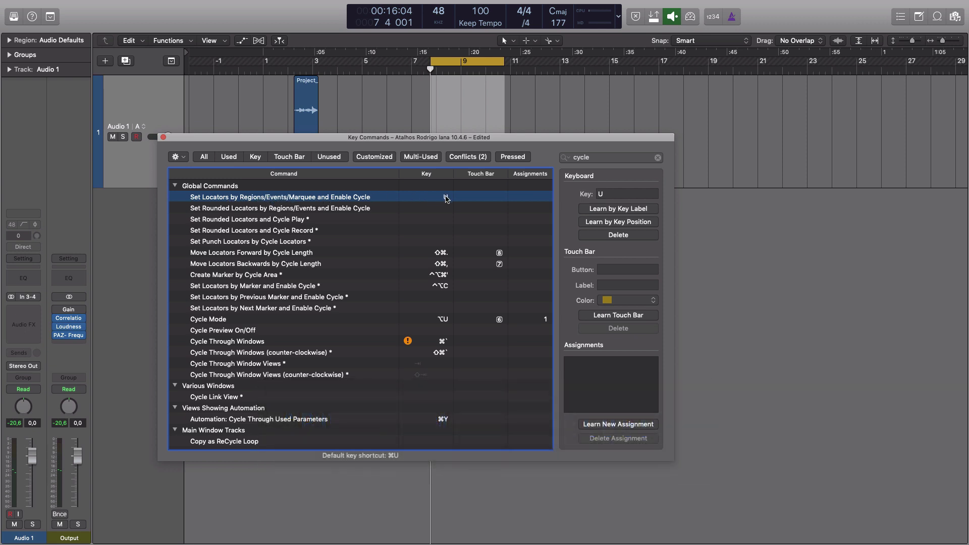
click(163, 137)
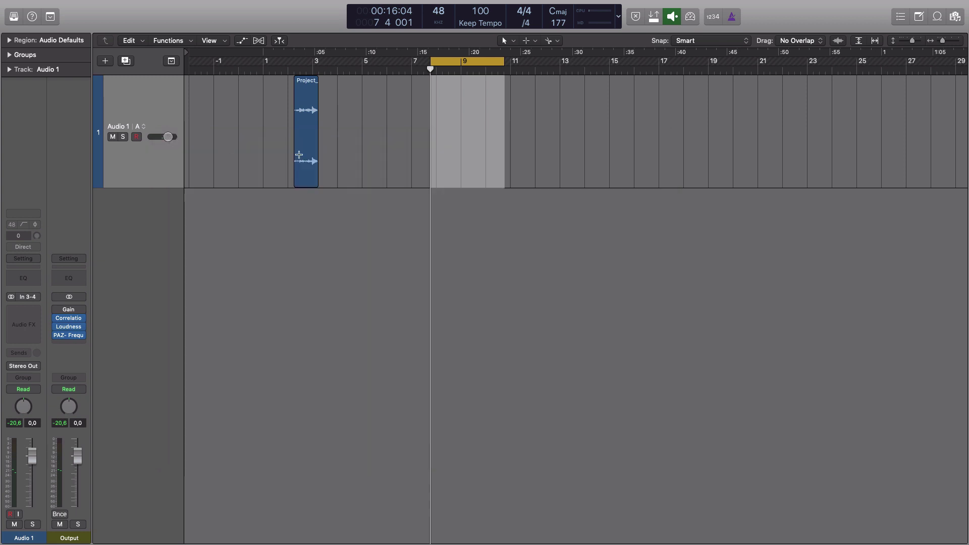
Clear the marquee selection and record a short region on Audio 1 from the start of the cycle area
click(554, 211)
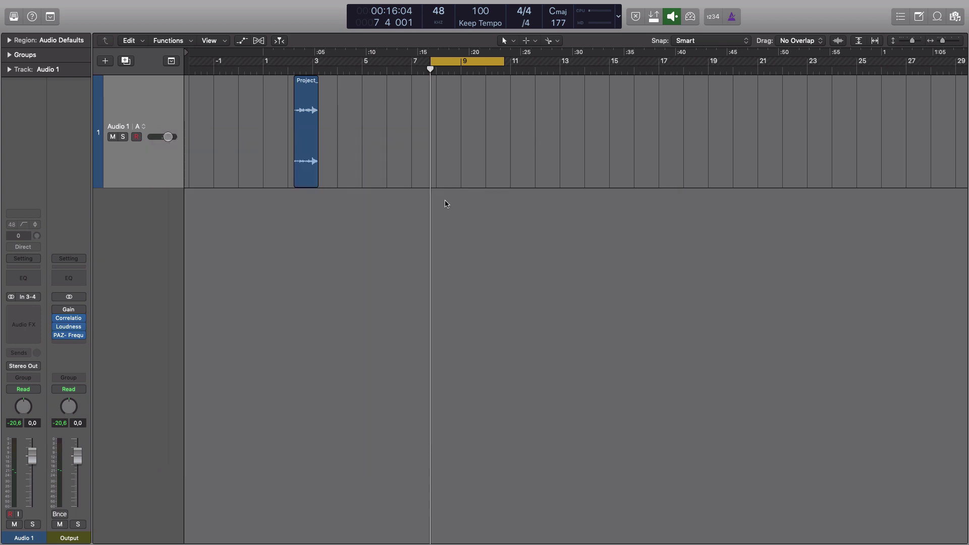
key(r)
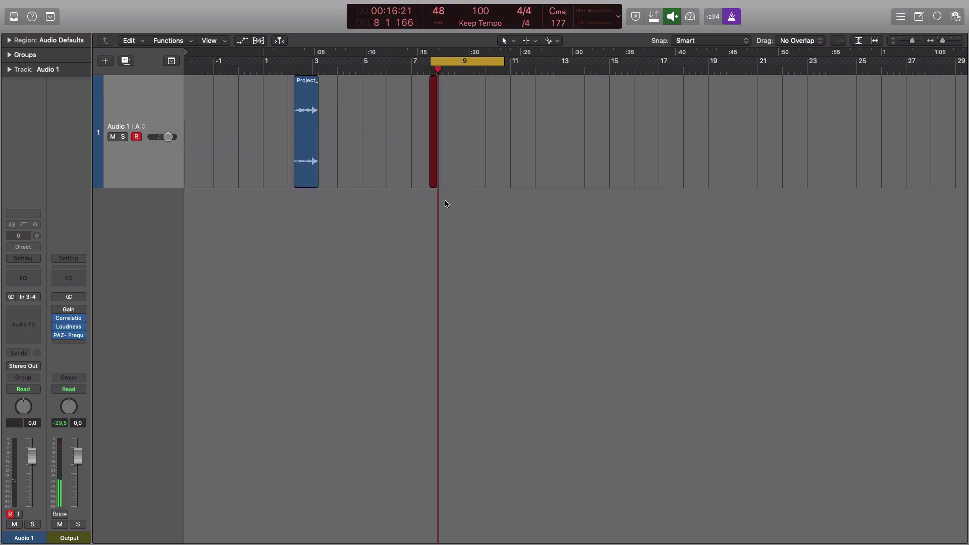
key(space)
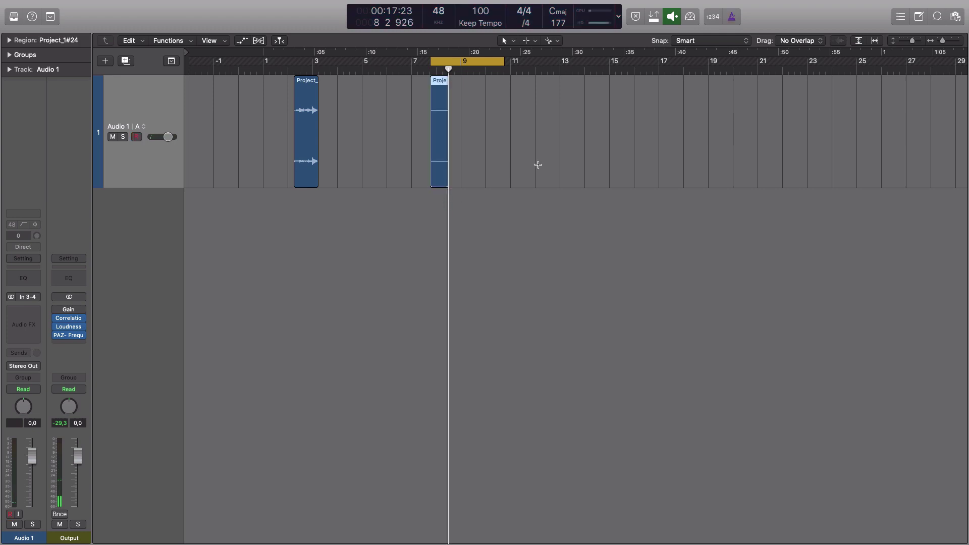
Set a cycle area from 12 2 to 13 1 by a marquee selection and record that range on Audio 1 with Autopunch
drag(538, 165, 554, 176)
key(super+u)
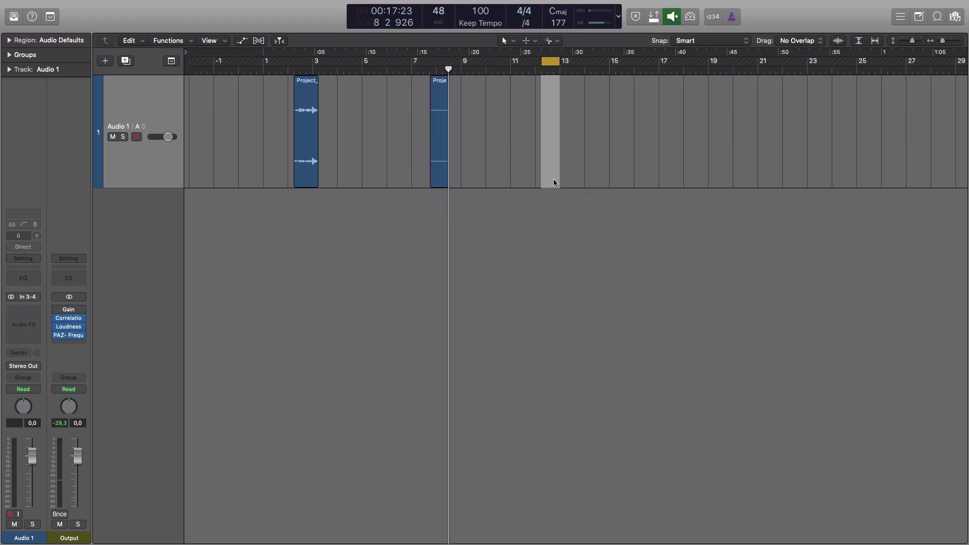
key(r)
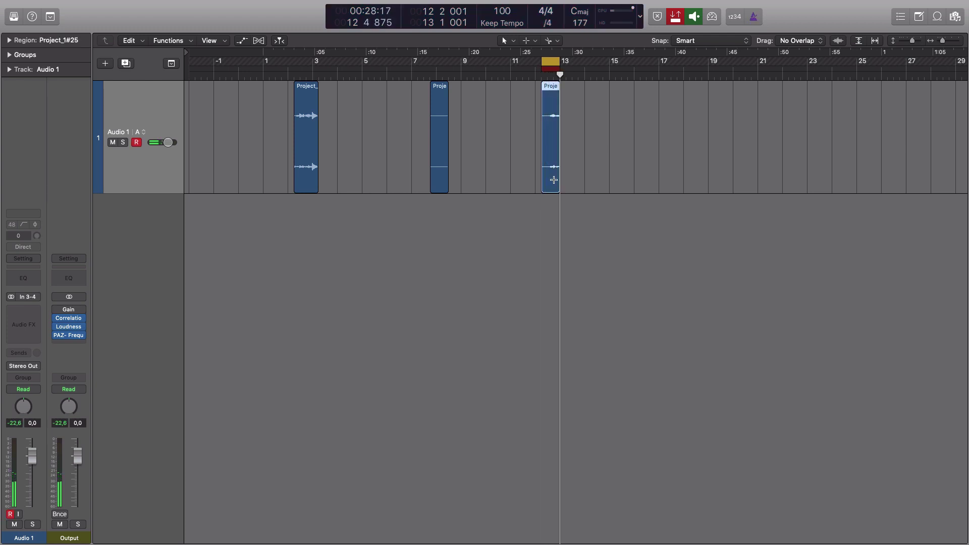
key(space)
Examine the start and end of the region recorded at 12 2 against the cycle and punch ranges up close
key(super+Right)
key(super+Right)
key(super+Right)
key(super+Right)
key(super+Right)
key(super+Right)
scroll(724, 201, left, 4)
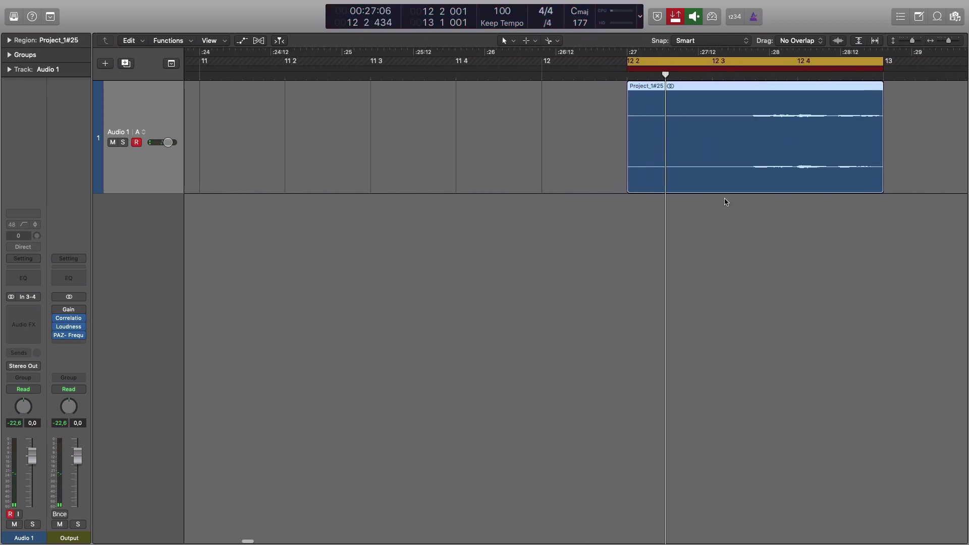
scroll(738, 202, right, 4)
key(super+Left)
key(super+Left)
key(super+Left)
key(super+Left)
key(super+Left)
key(super+Left)
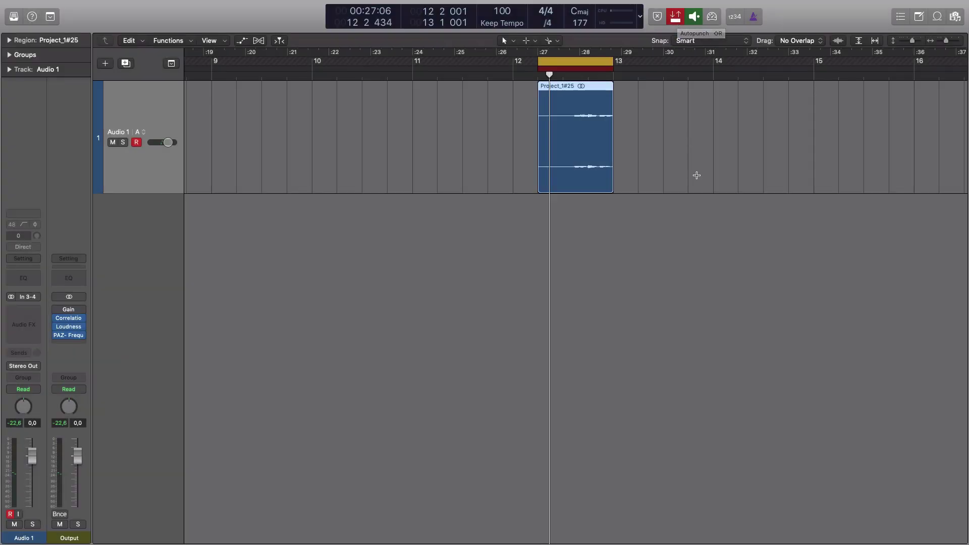
Turn the cycle off and record an Autopunch region on Audio 1 over a marquee selection from about 13 4 to 14 2
drag(694, 176, 746, 177)
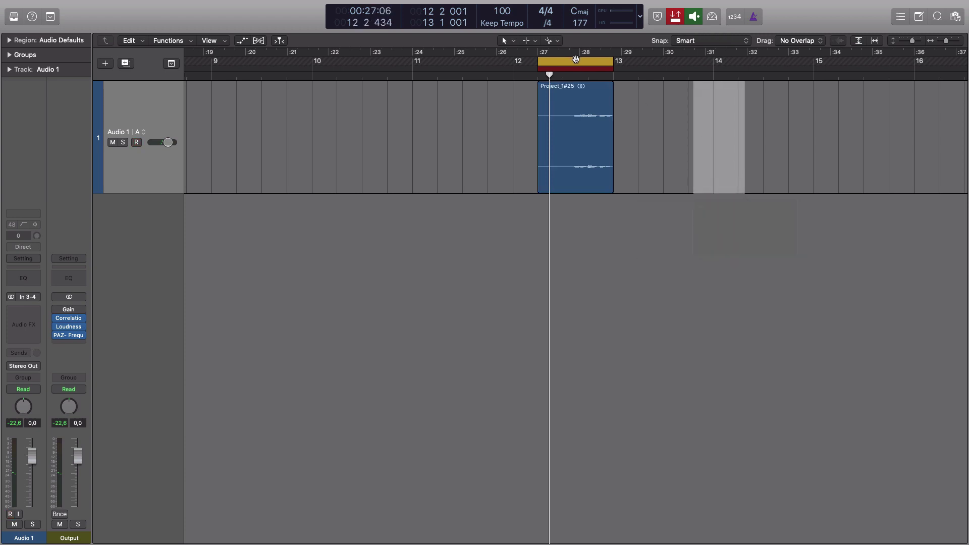
key(c)
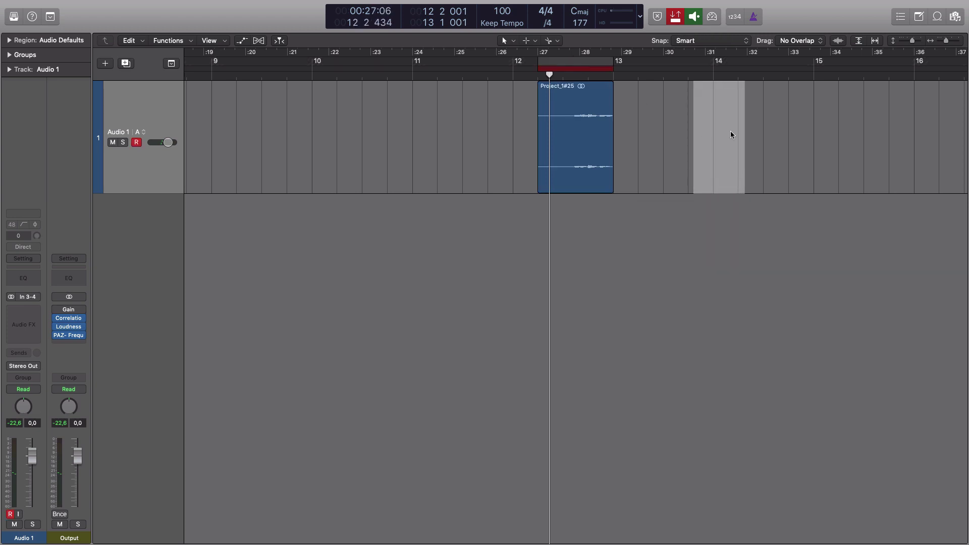
key(r)
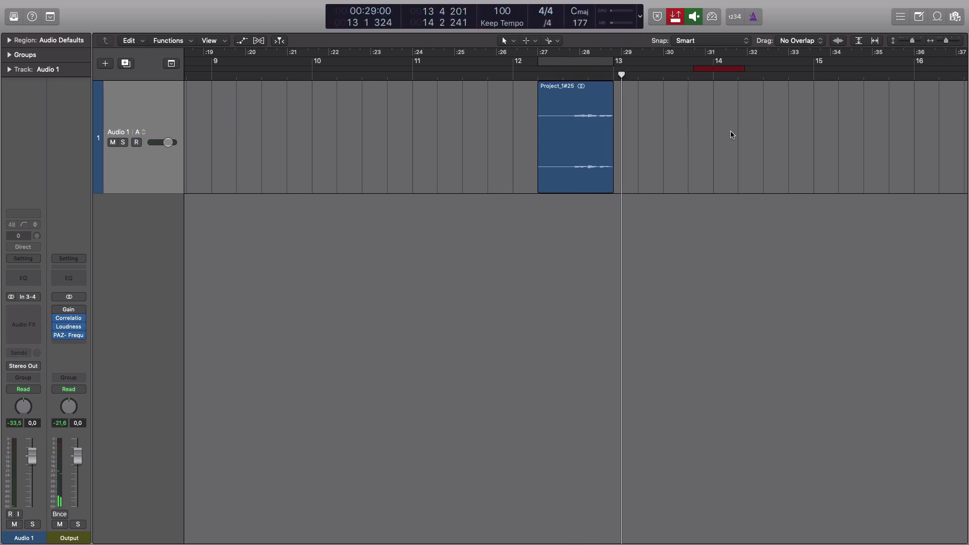
key(r)
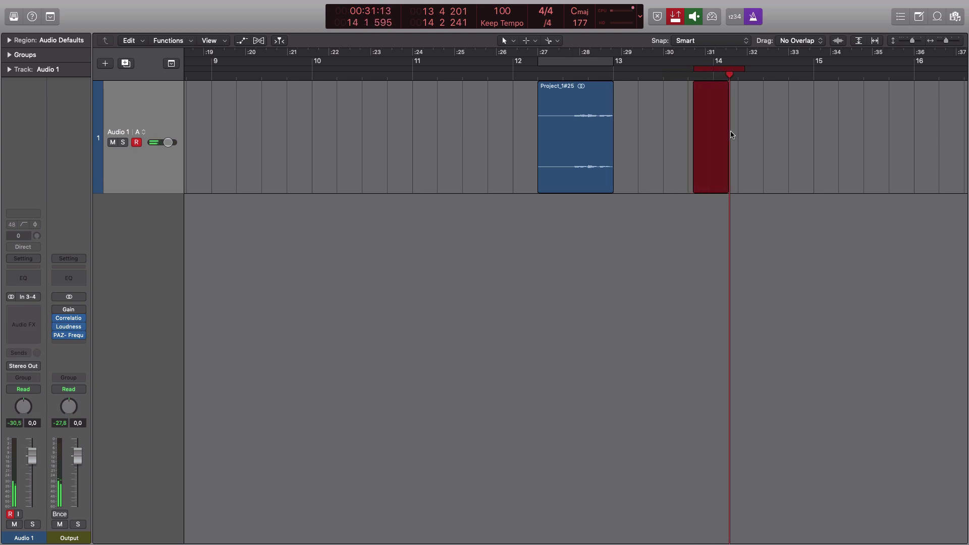
key(space)
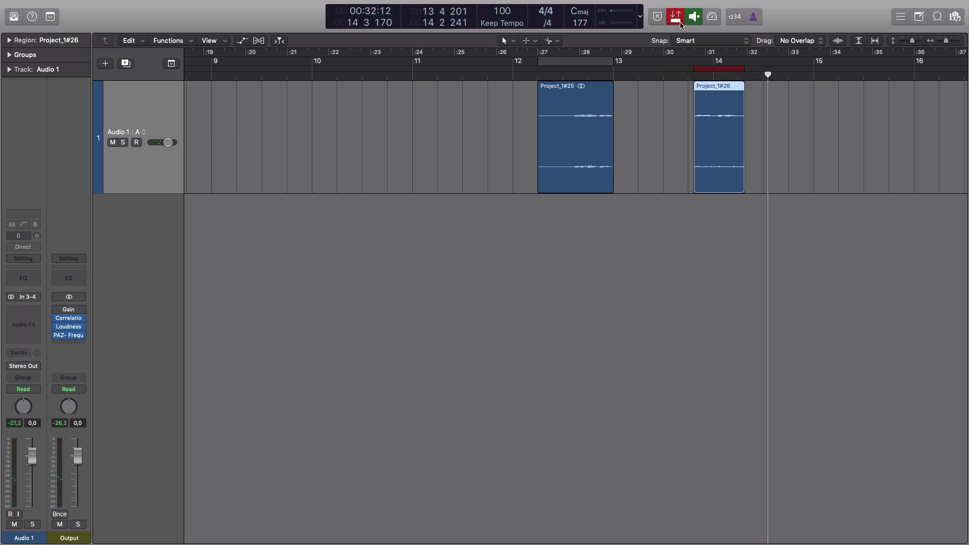
Turn the cycle area from 12 2 to 13 1 back on, switch Autopunch off and clear the region selection
click(580, 60)
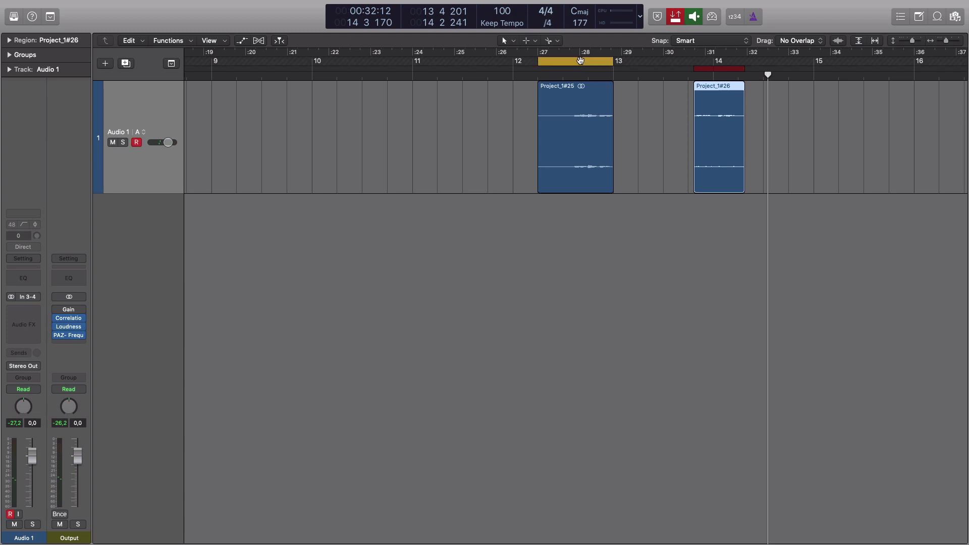
click(706, 69)
click(653, 119)
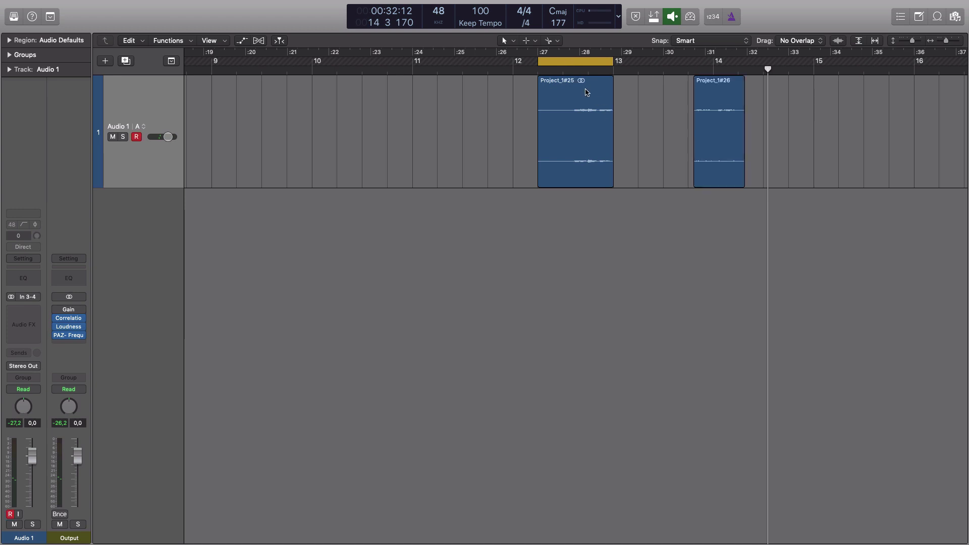
Record repeated passes over the cycle area into a take folder with seven takes, and fit the folder to the view
key(r)
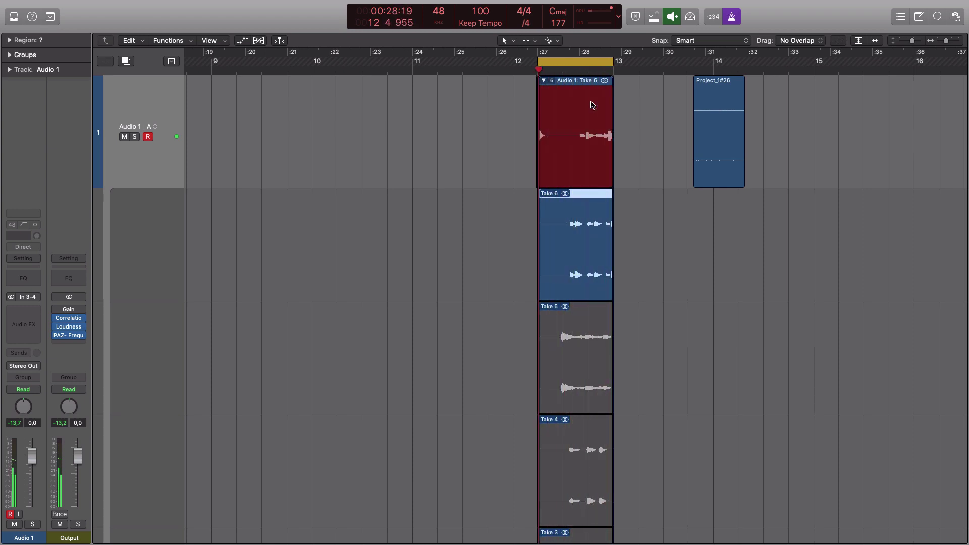
key(space)
click(585, 89)
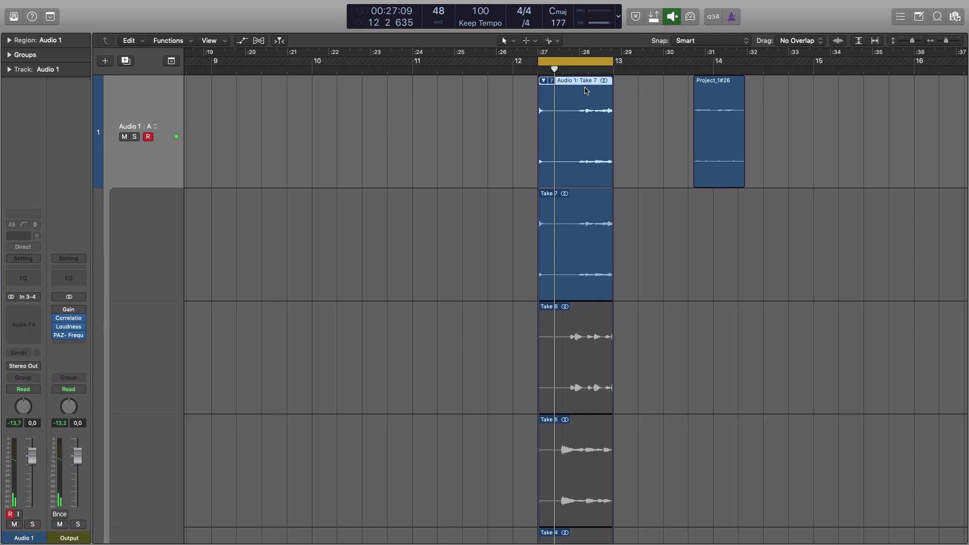
key(z)
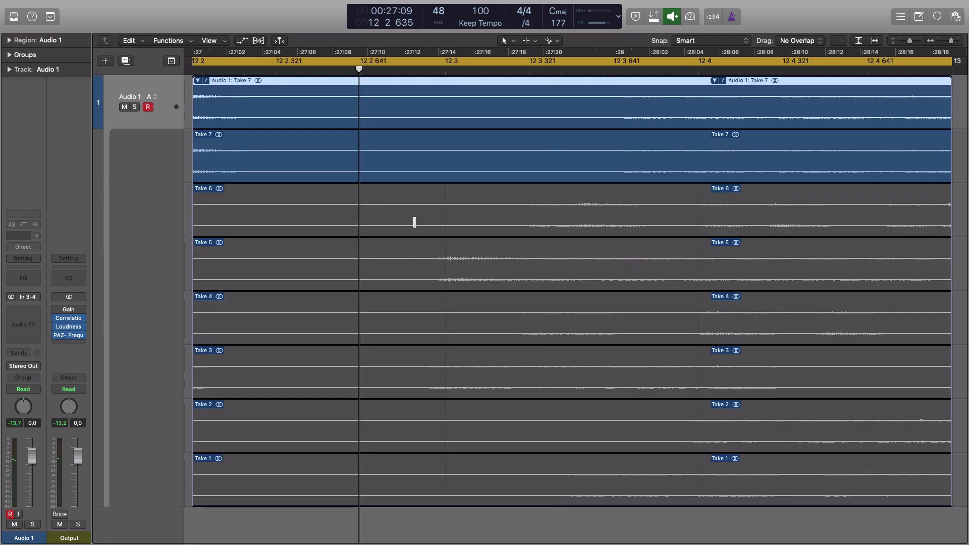
Switch the take folder through Take 6, Take 5 and Take 4 to Take 3
click(445, 223)
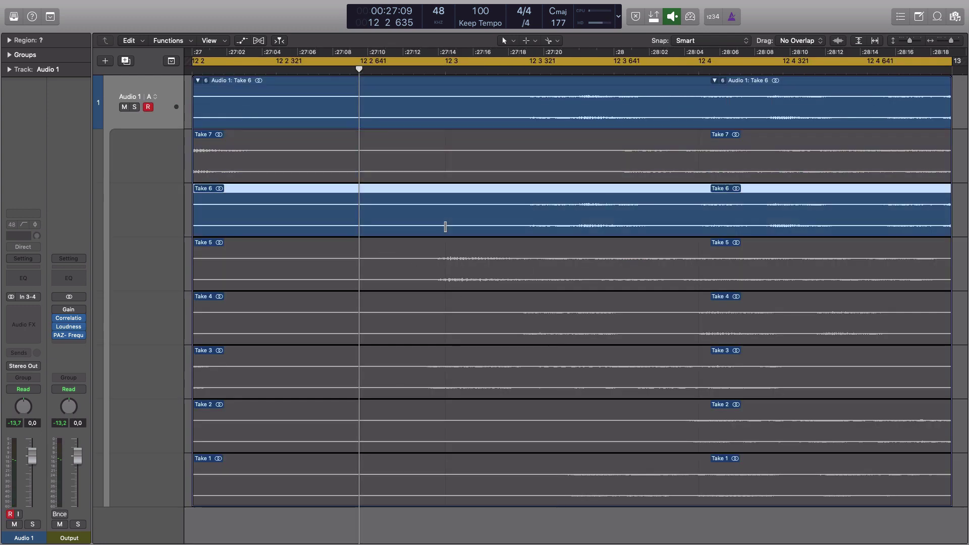
click(479, 276)
click(479, 339)
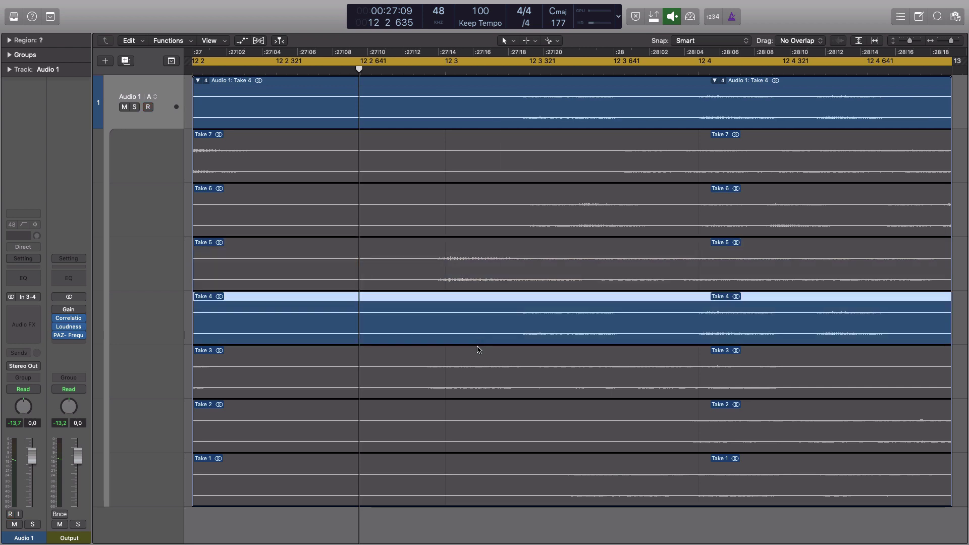
click(488, 390)
Build a comp on top of Take 3 by swiping one short section each in Takes 6, 5, 4, 2 and 1
drag(349, 222, 426, 227)
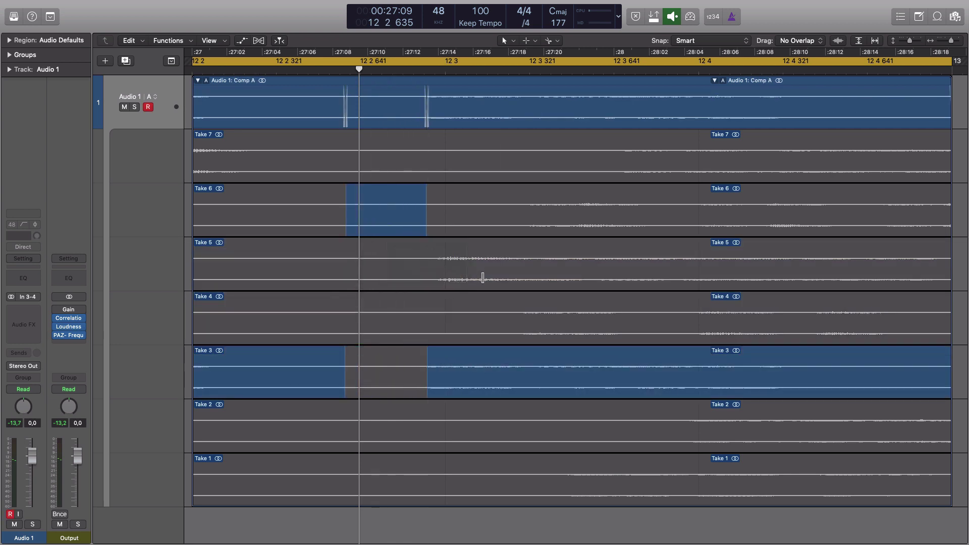
drag(483, 278, 537, 279)
drag(593, 333, 651, 333)
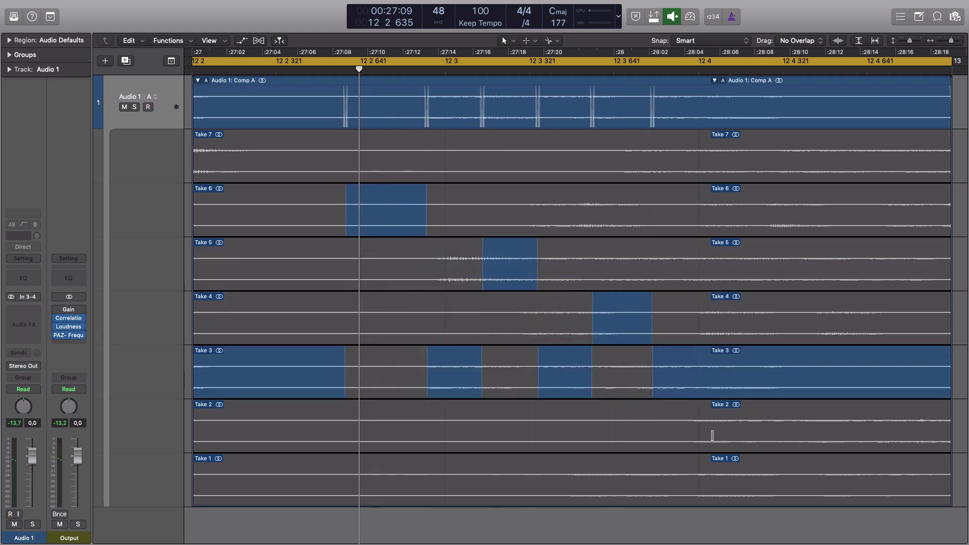
drag(721, 445, 781, 444)
drag(840, 492, 849, 497)
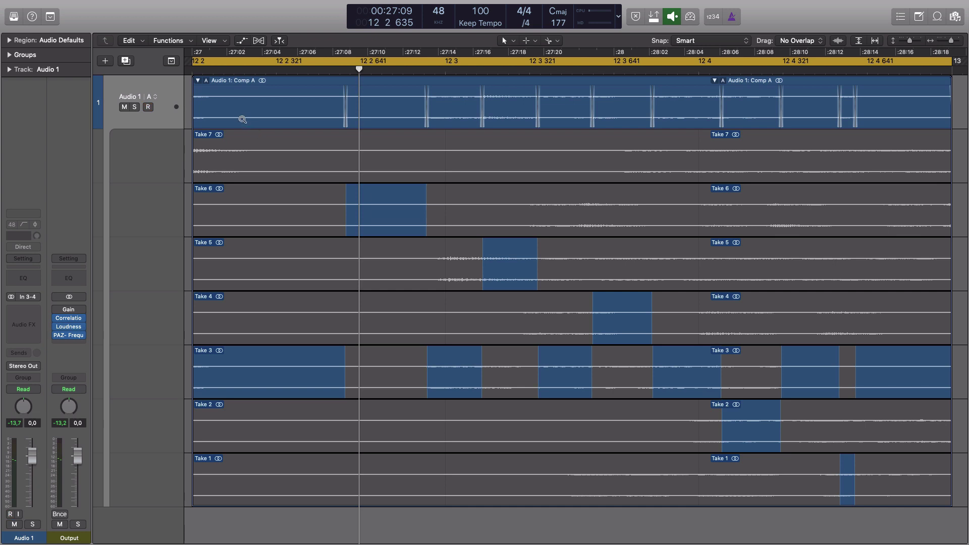
Extend the comped section of Take 5 to an earlier start, just before its waveform begins
drag(232, 113, 545, 424)
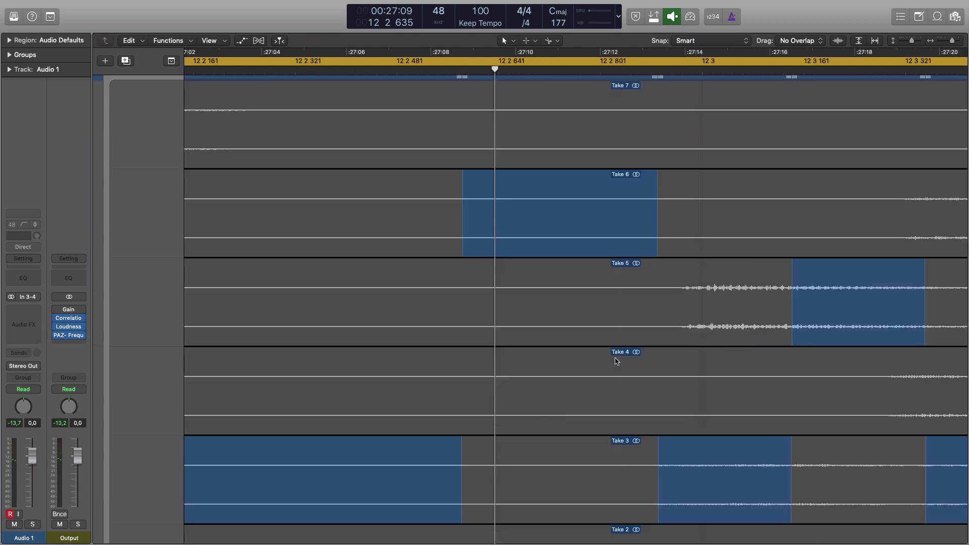
drag(675, 328, 806, 326)
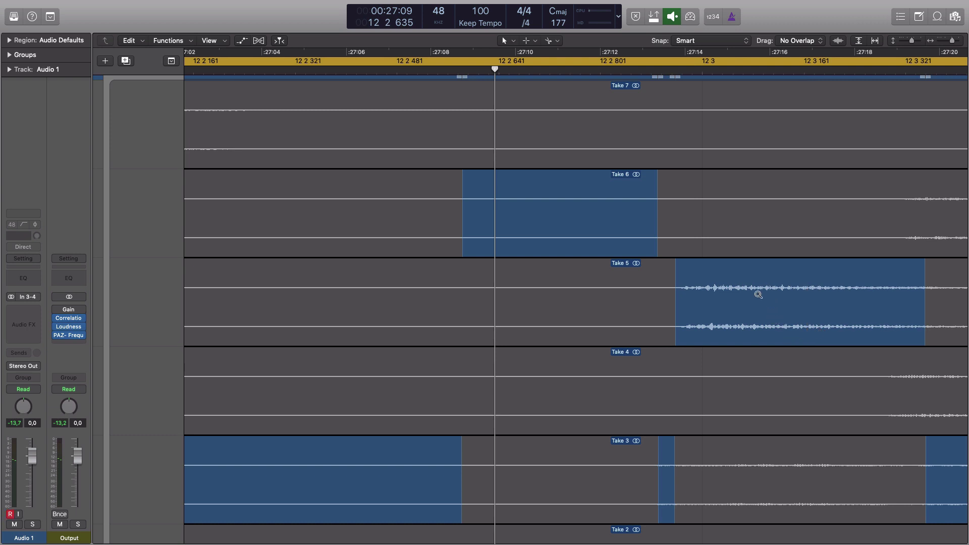
ctrl+alt+click(655, 298)
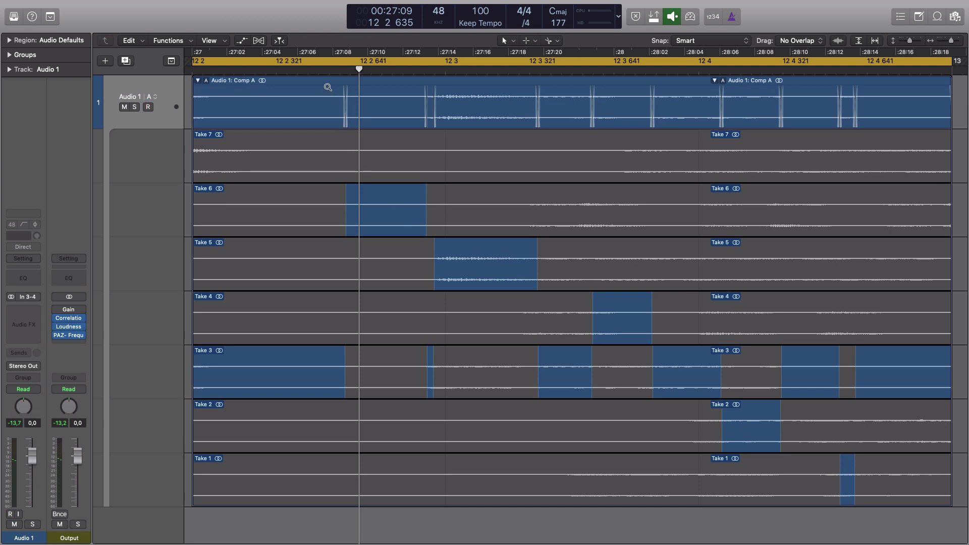
Widen the crossfade at the first comp boundary, between the Take 3 and Take 6 sections, on both sides
drag(323, 86, 419, 151)
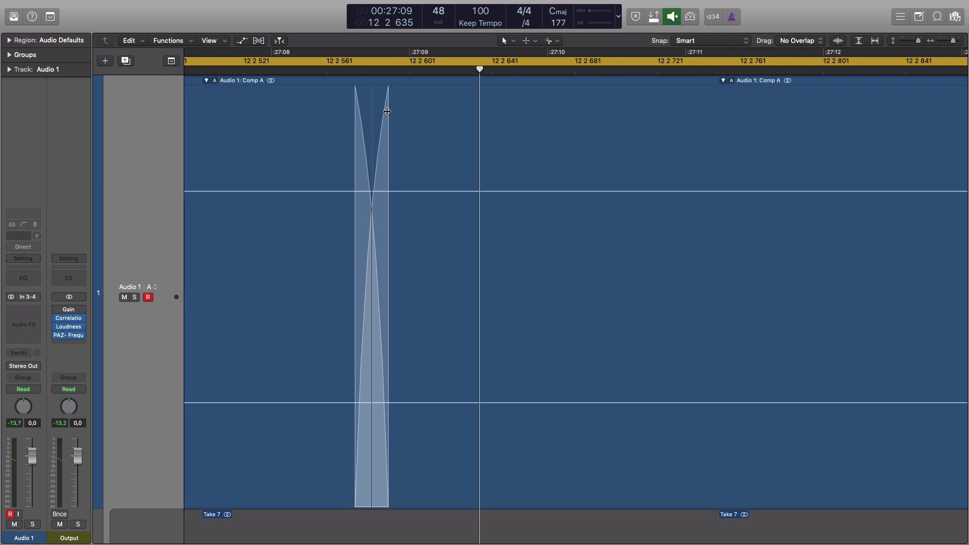
drag(388, 111, 428, 112)
drag(354, 110, 314, 111)
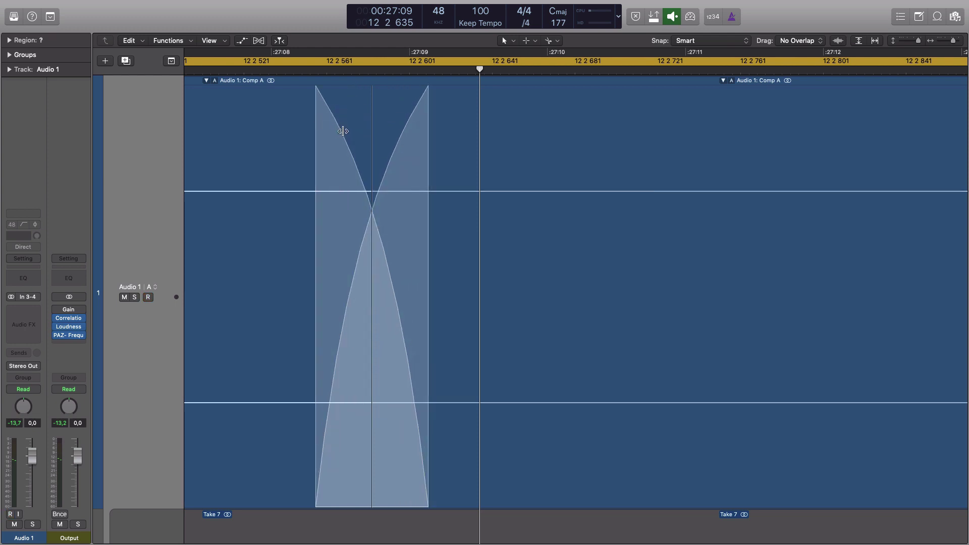
ctrl+alt+click(417, 143)
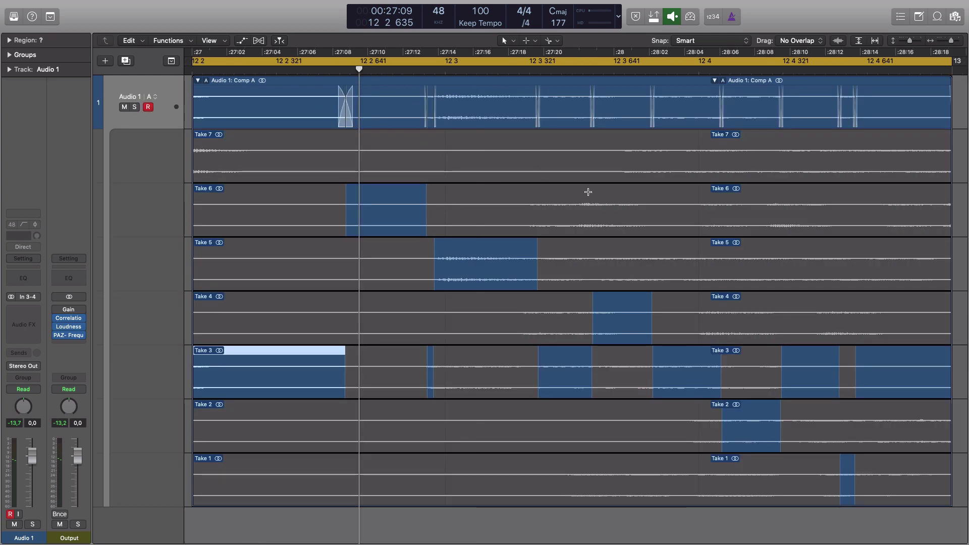
Delete the comped take folder from the Audio 1 track together with all its recorded audio files
key(super+Left)
key(super+Left)
key(super+Left)
key(super+Left)
key(super+Left)
key(super+Left)
key(super+Up)
key(super+Up)
key(super+Up)
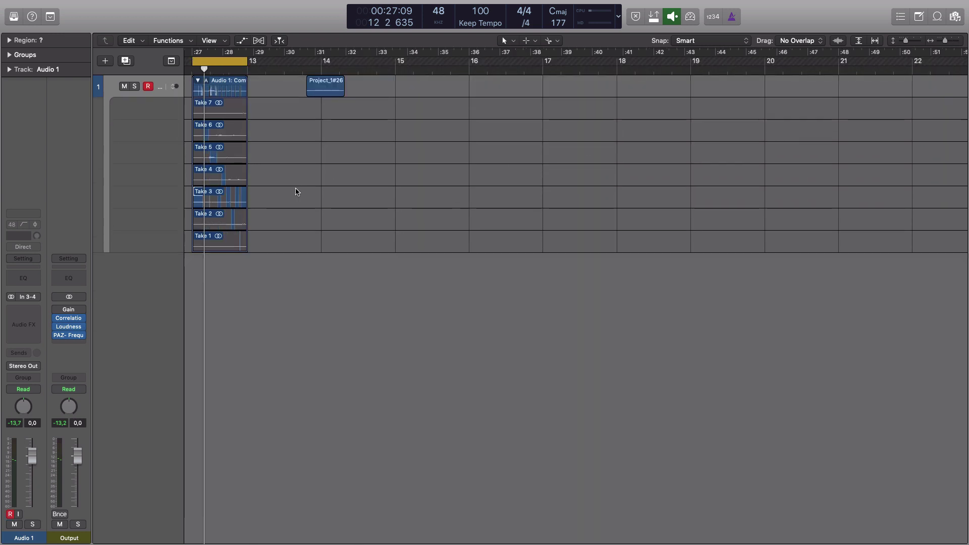
scroll(299, 191, left, 5)
scroll(300, 191, left, 3)
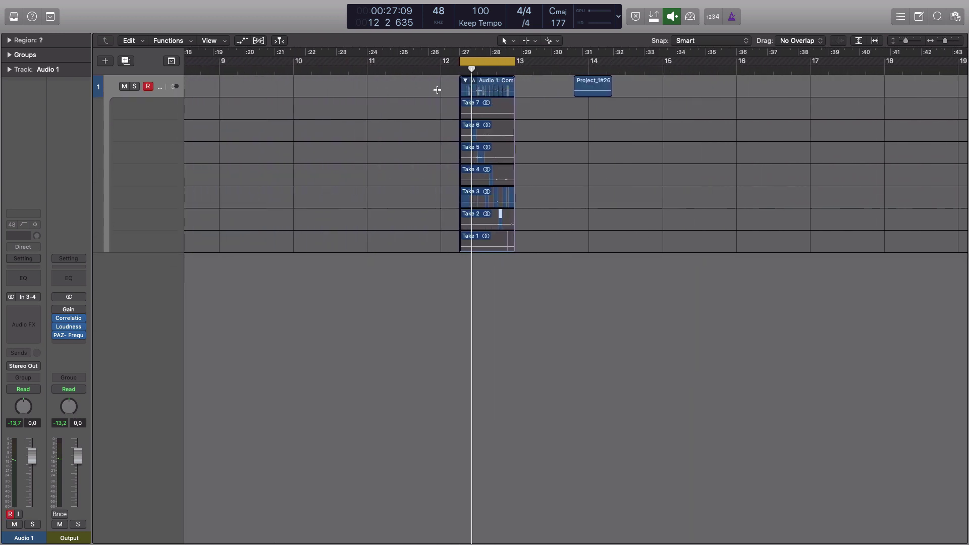
click(502, 91)
key(Delete)
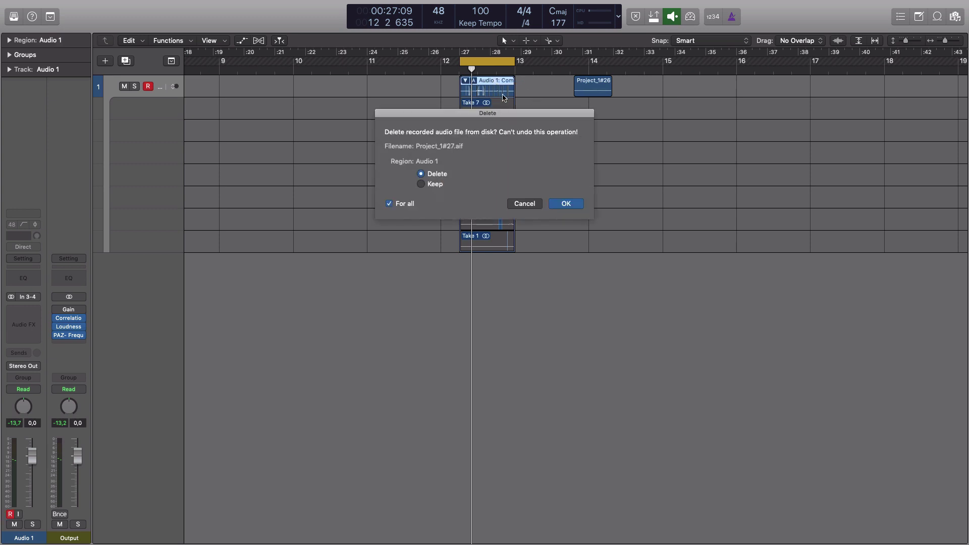
click(566, 203)
Set overlapping audio recordings with Cycle on to Create Tracks And Mute
key(super+Down)
key(super+Down)
key(super+Down)
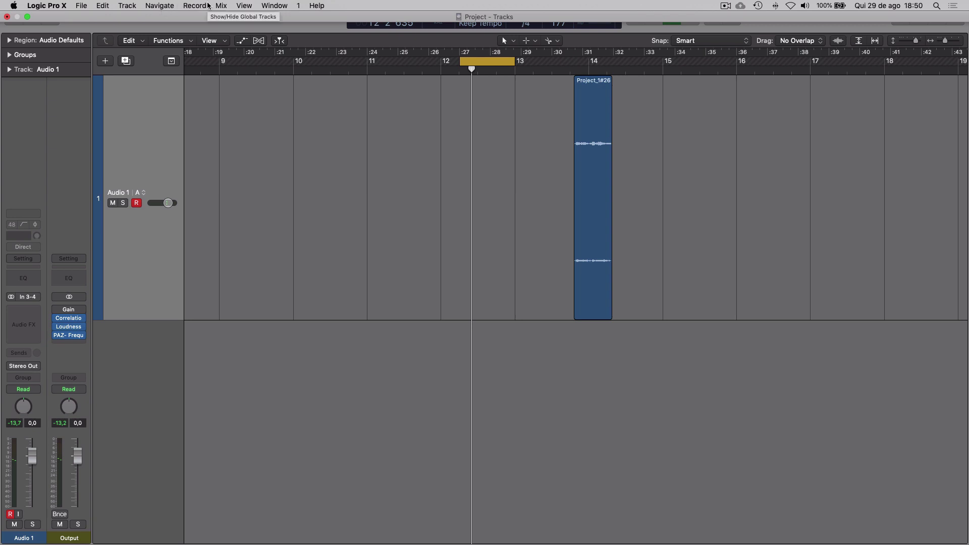
click(200, 5)
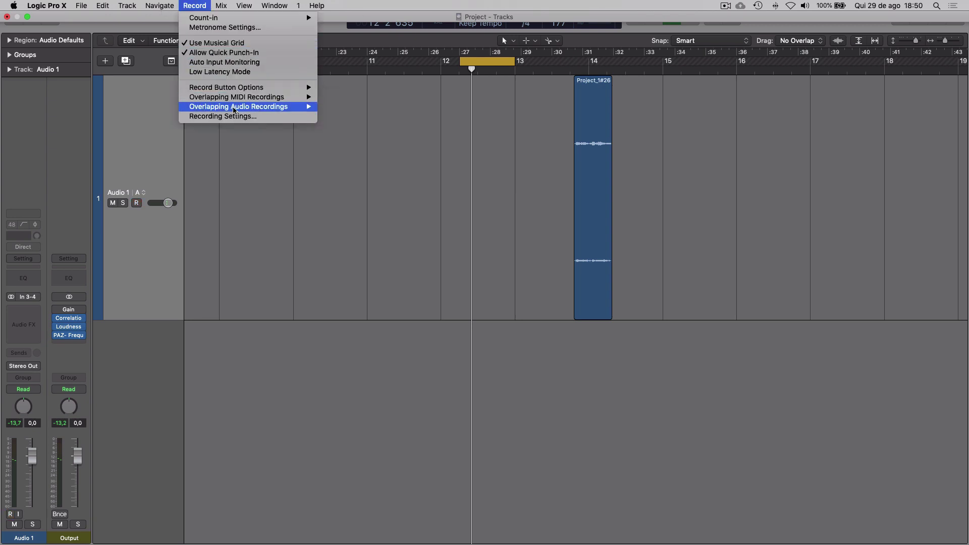
mouse_move(252, 109)
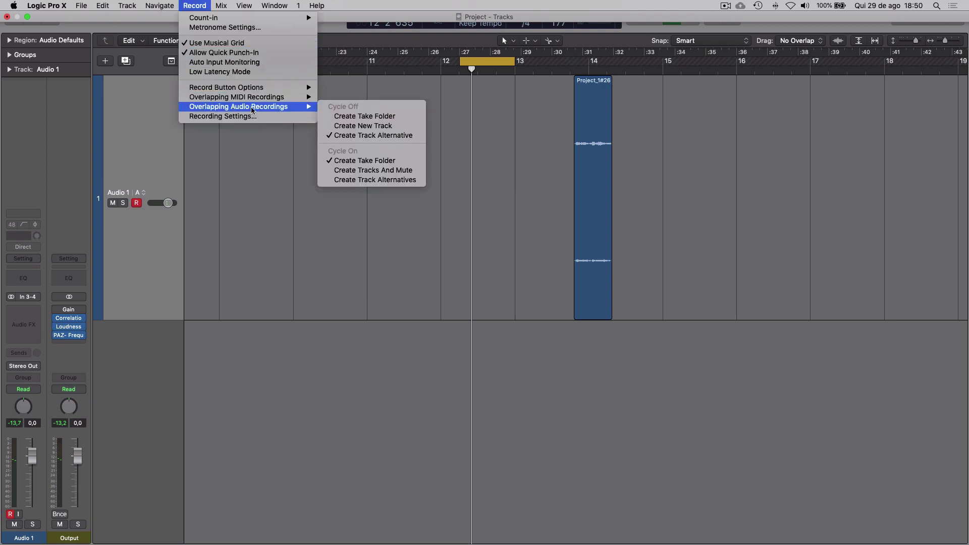
click(397, 173)
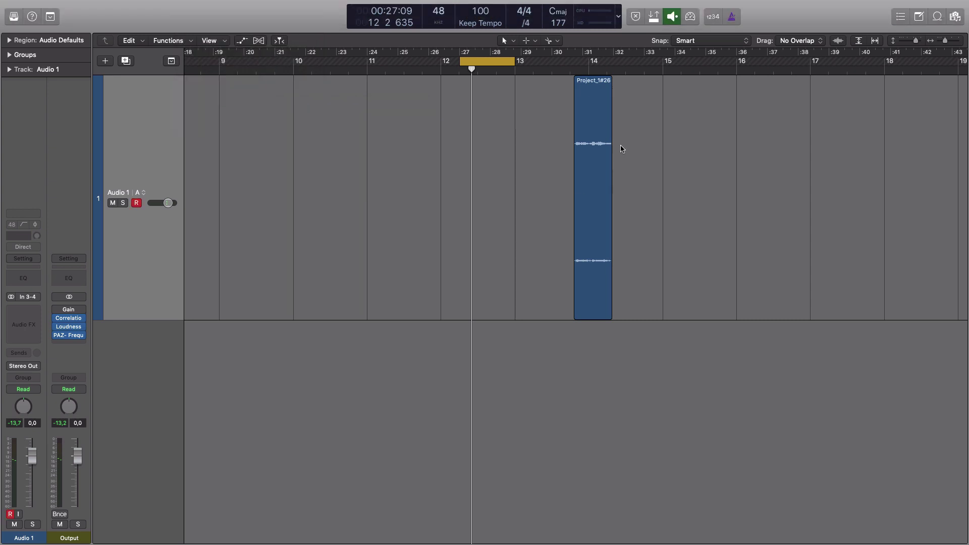
Record several passes over the cycle range from 12 2 to 13, stop, and fit the resulting tracks in view
click(497, 62)
click(497, 61)
key(r)
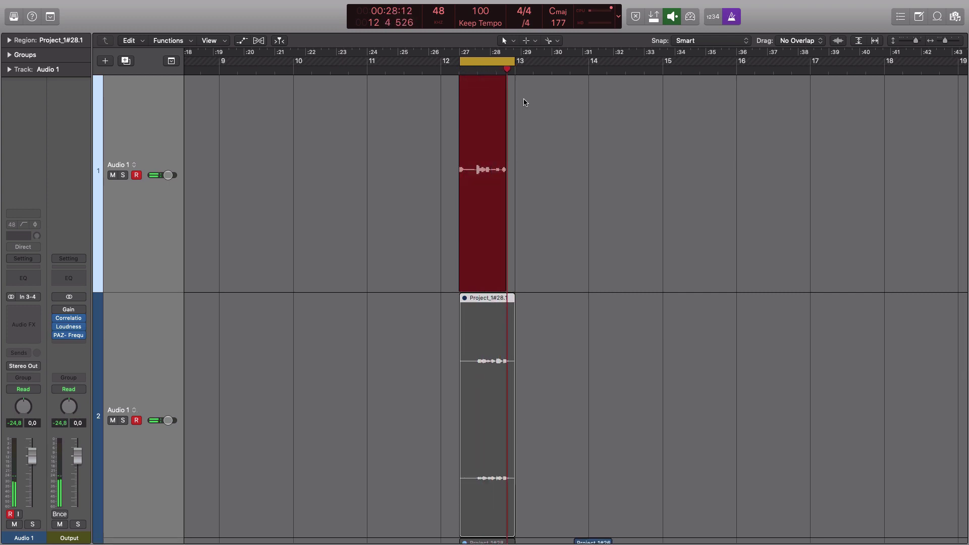
key(space)
key(z)
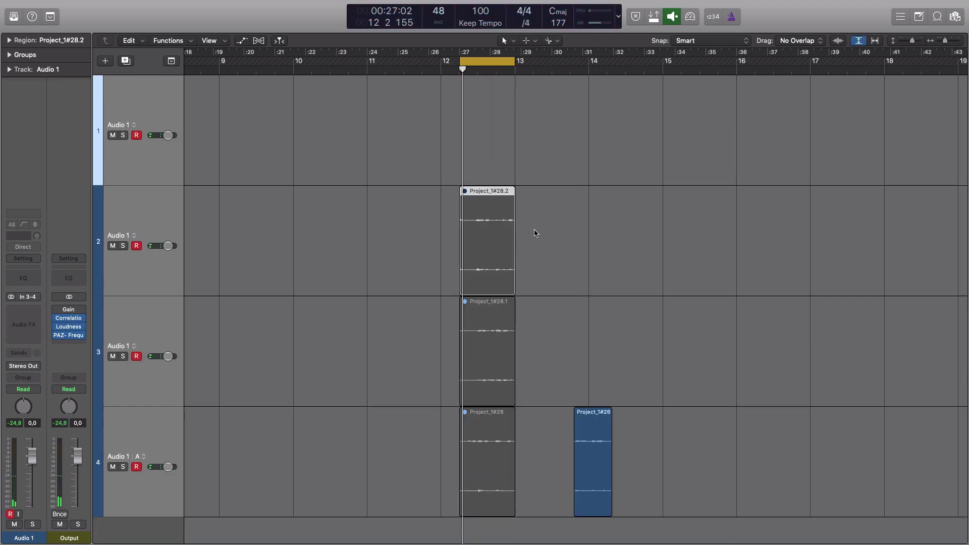
Examine the separate tracks and muted regions created by each cycle recording pass
click(590, 208)
click(169, 254)
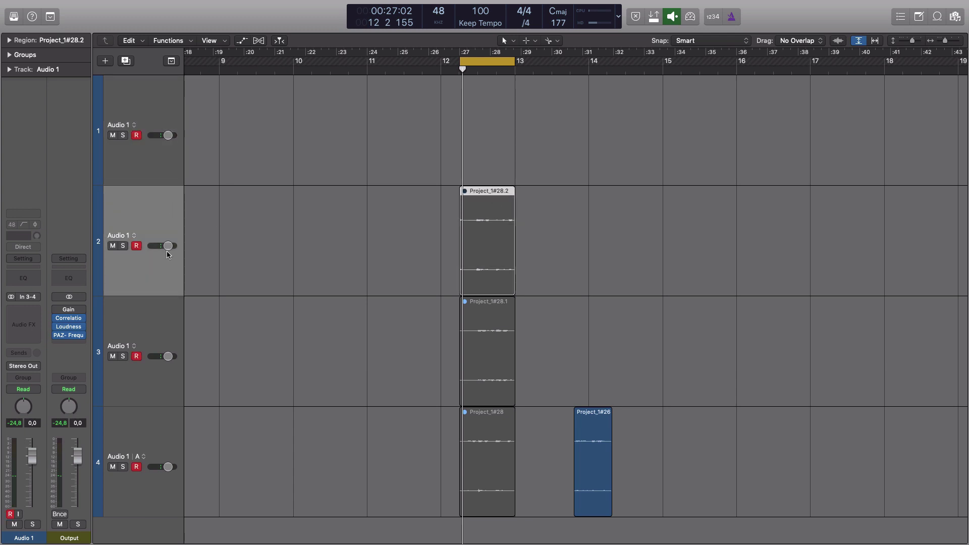
click(172, 318)
click(175, 430)
click(448, 207)
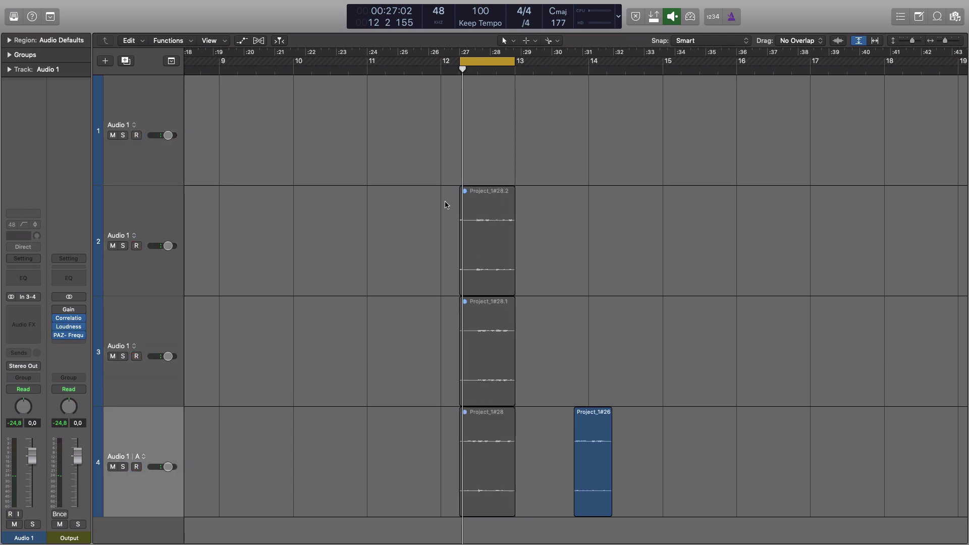
drag(411, 196, 500, 423)
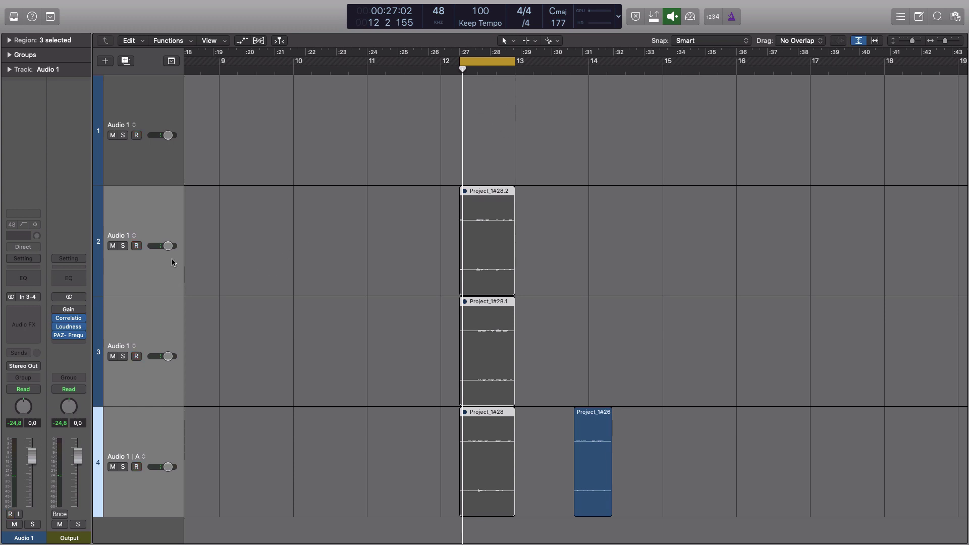
click(159, 228)
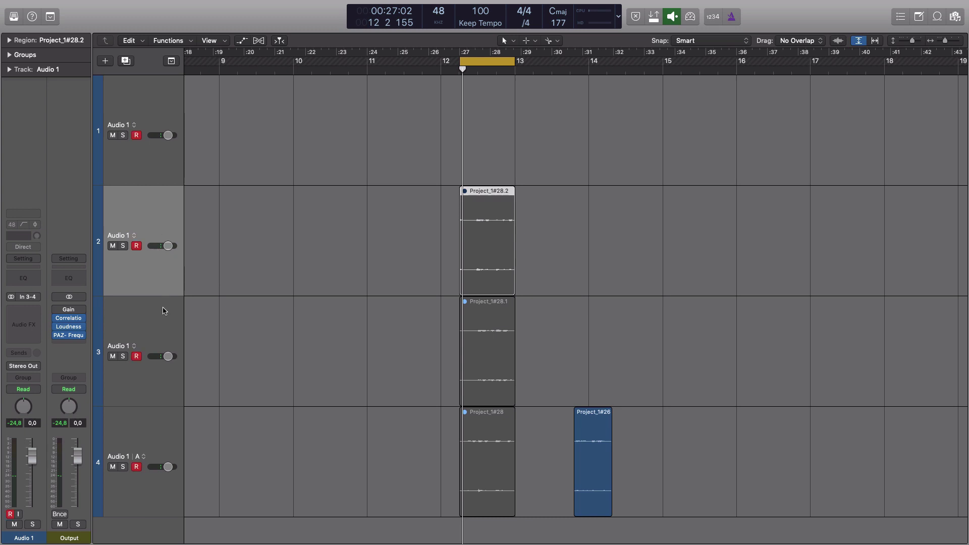
Undo the cycle recording and move the remaining region slightly earlier so it ends just before bar 14
key(super+z)
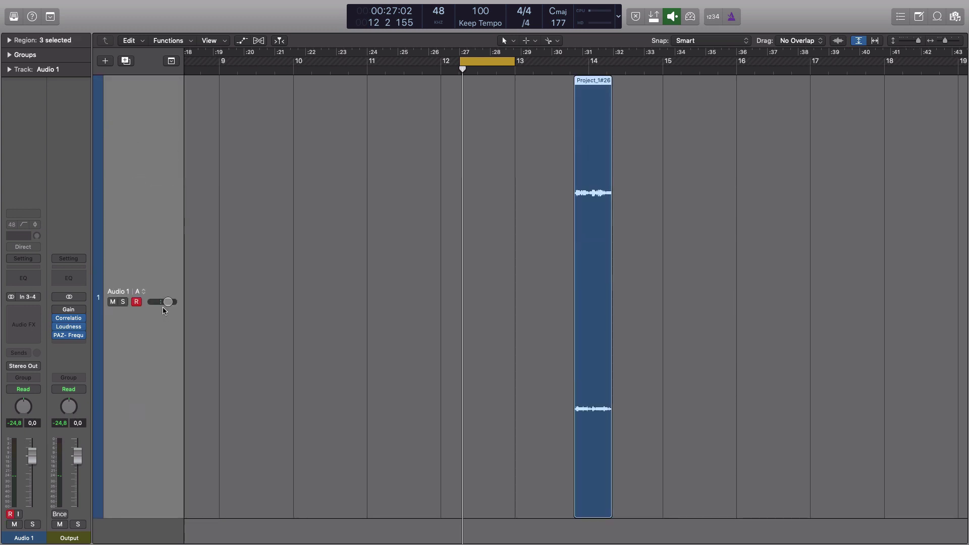
drag(601, 104, 569, 106)
click(749, 125)
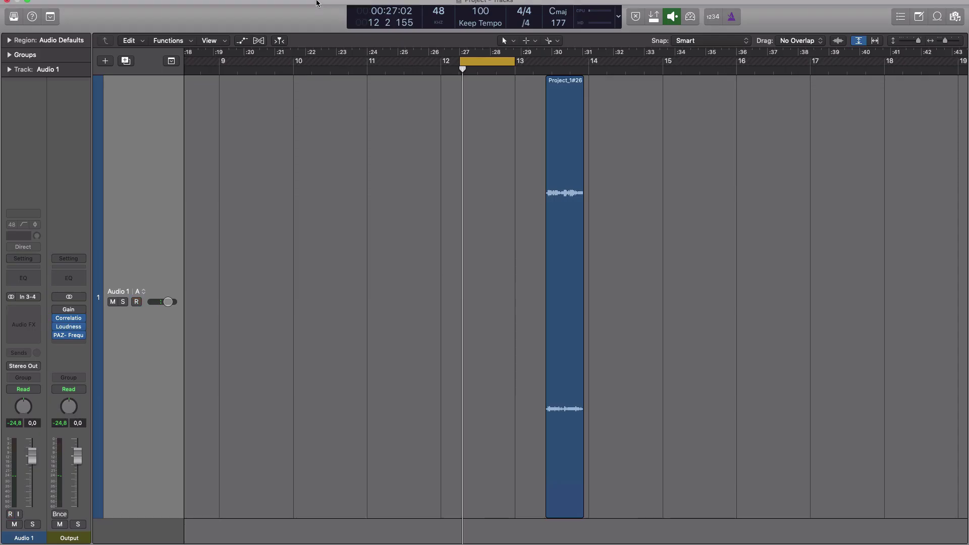
Set overlapping audio recordings to Create Take Folder for both Cycle on and Cycle off
click(193, 7)
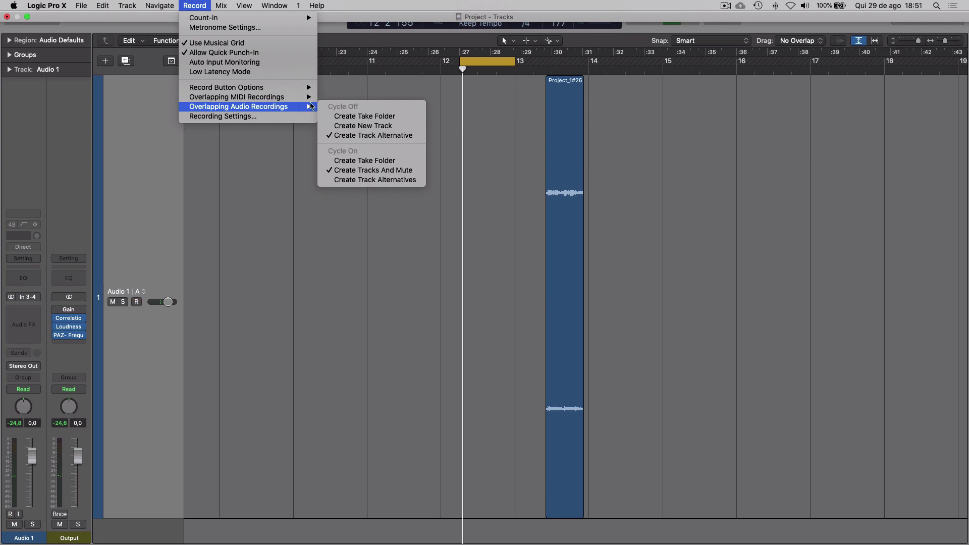
click(388, 162)
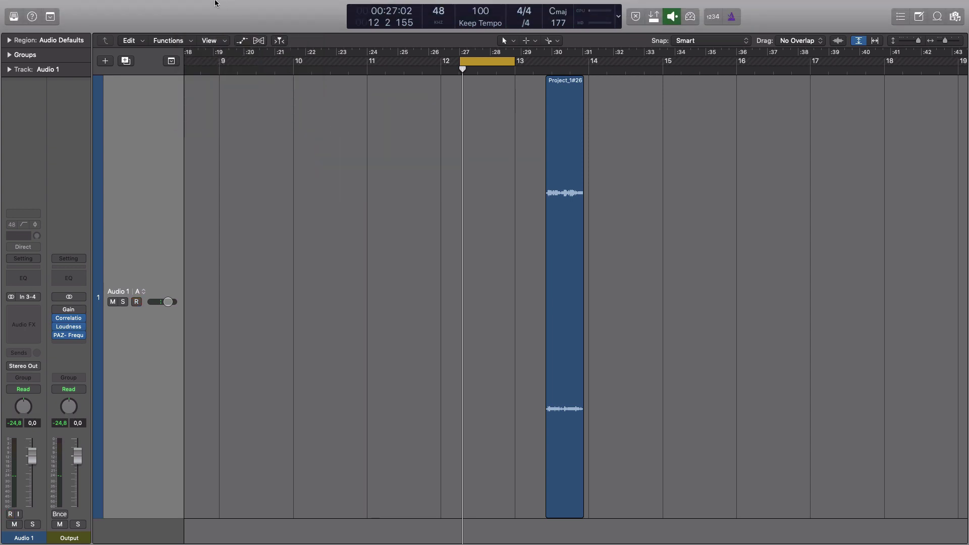
click(196, 6)
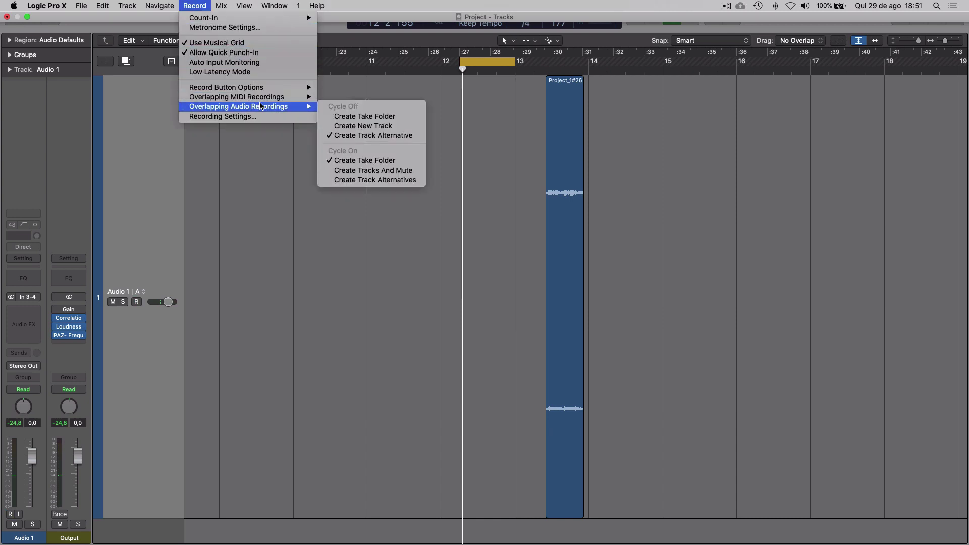
click(373, 119)
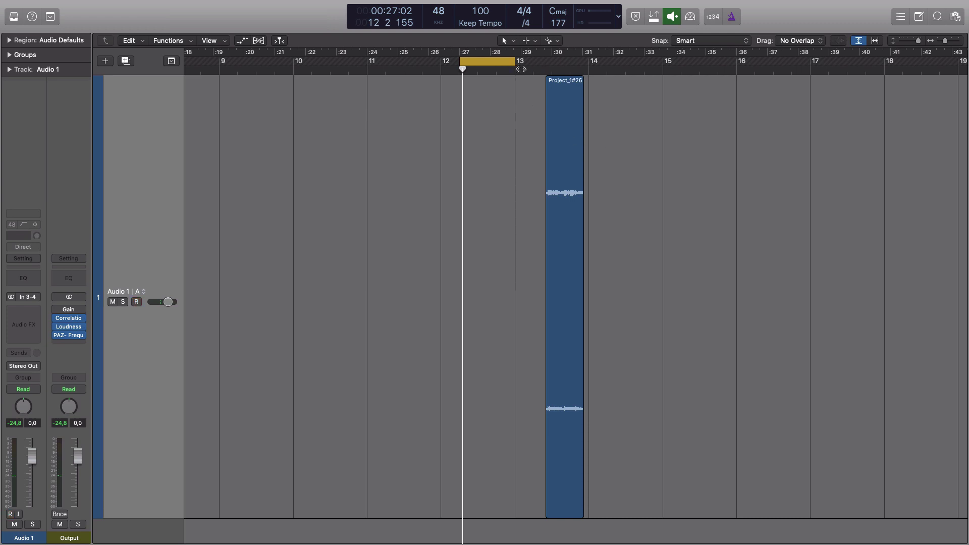
Turn on Replace mode and switch Cycle mode off
click(523, 71)
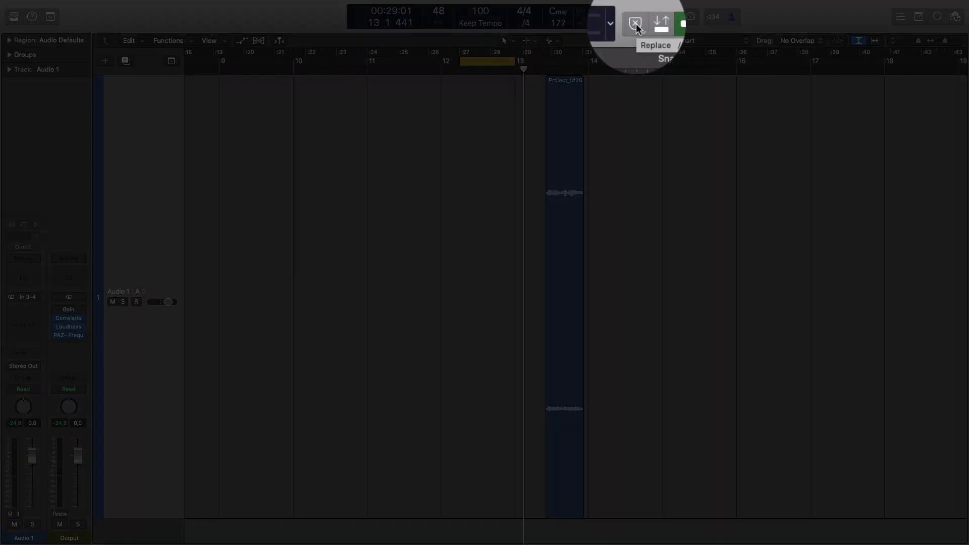
click(636, 23)
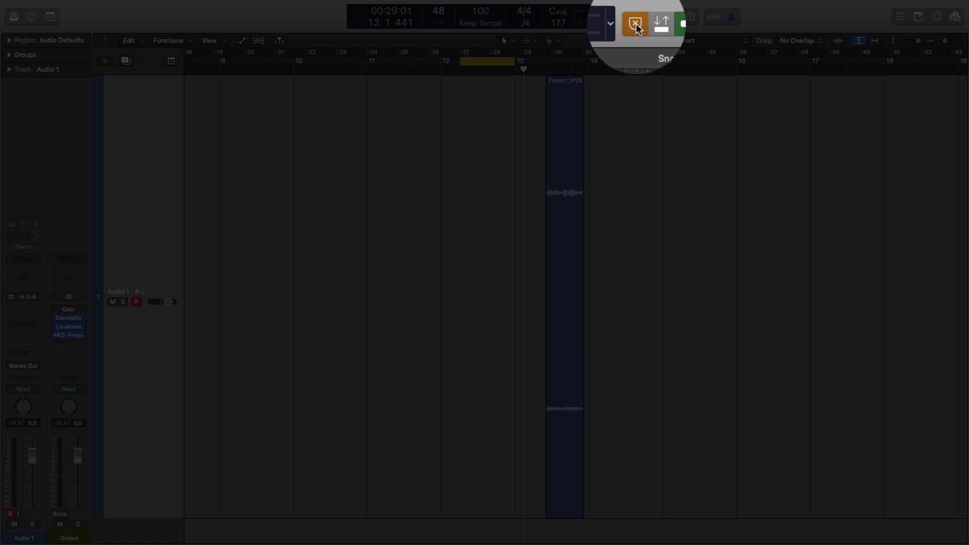
key(super+Right)
key(super+Right)
key(super+Right)
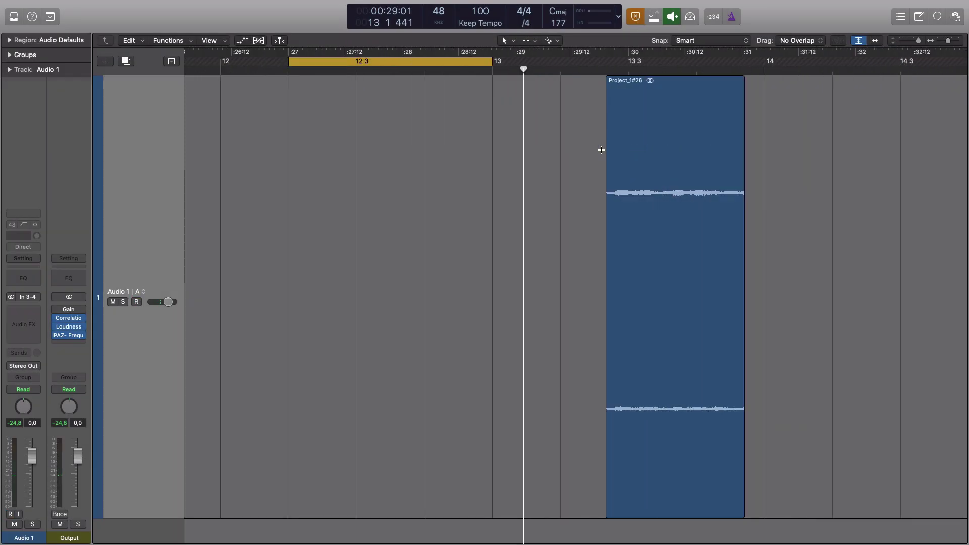
click(455, 61)
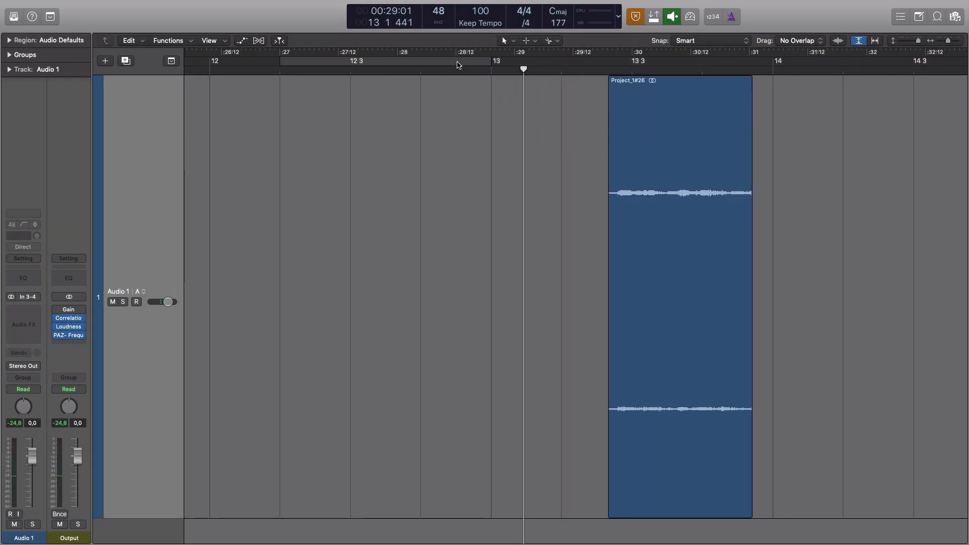
Record in Replace mode from the middle of the existing region to just past its end
key(super+Left)
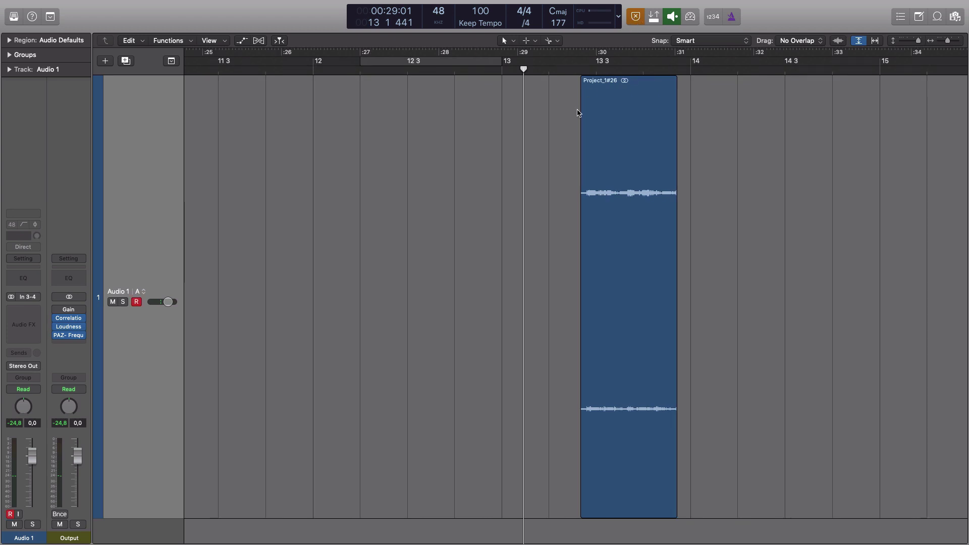
click(413, 70)
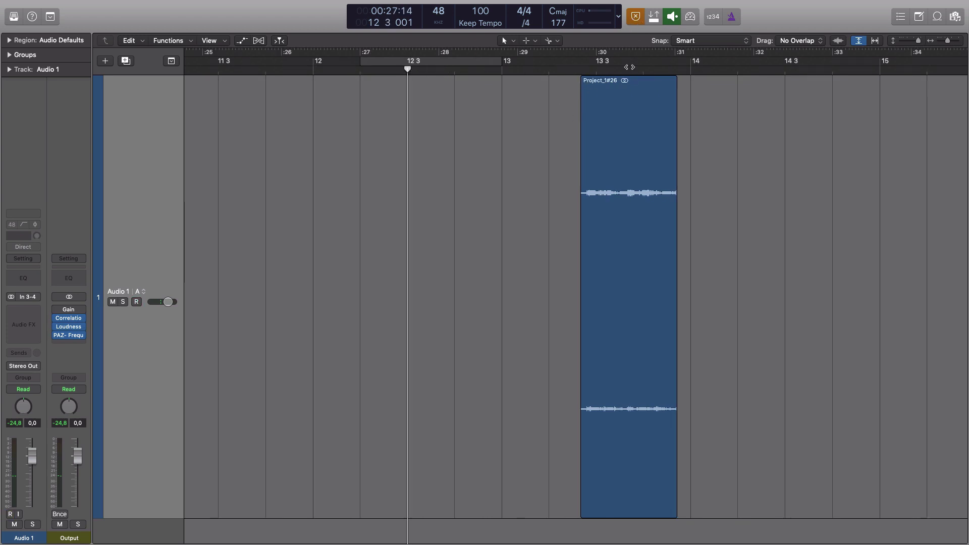
click(629, 67)
key(r)
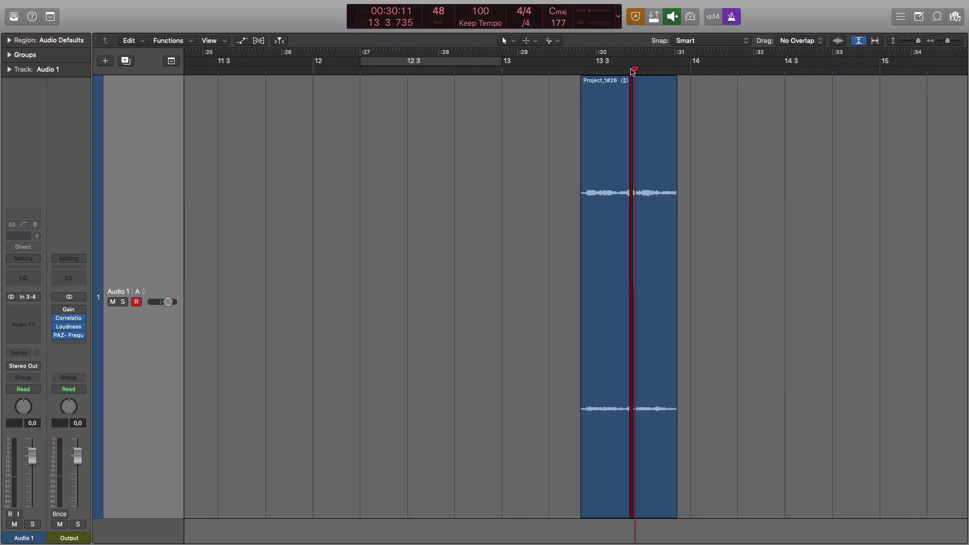
key(space)
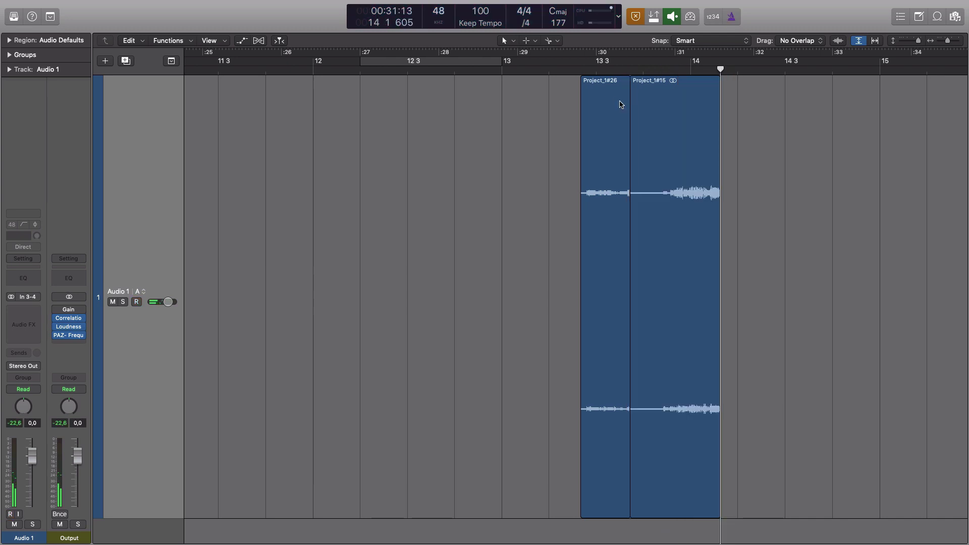
Move the boundary between the original and newly recorded regions later, to just before bar 14, restoring the original audio
click(606, 94)
click(657, 91)
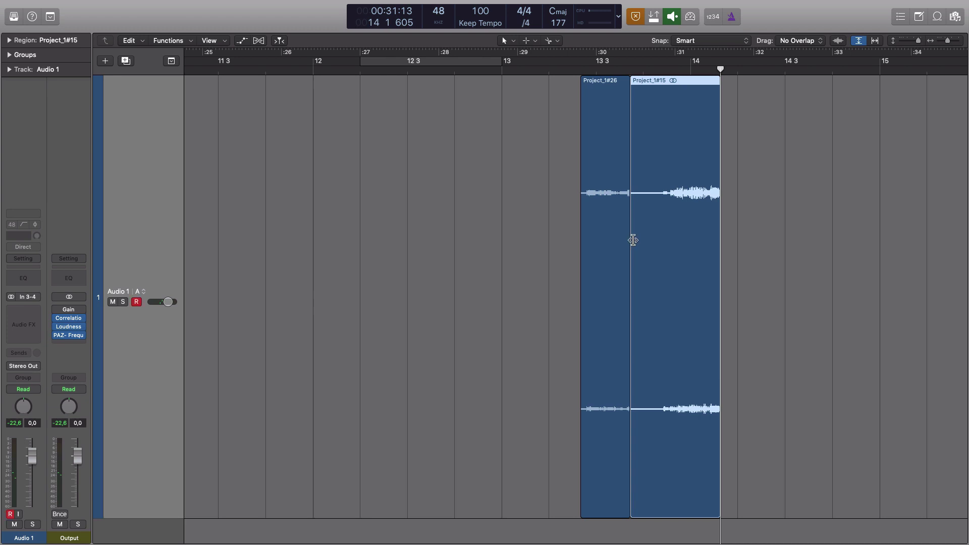
drag(631, 238, 667, 226)
Record a second Replace pass from 13 3 721 to about 14 2 405 and pull its boundary with the original region slightly later
click(631, 69)
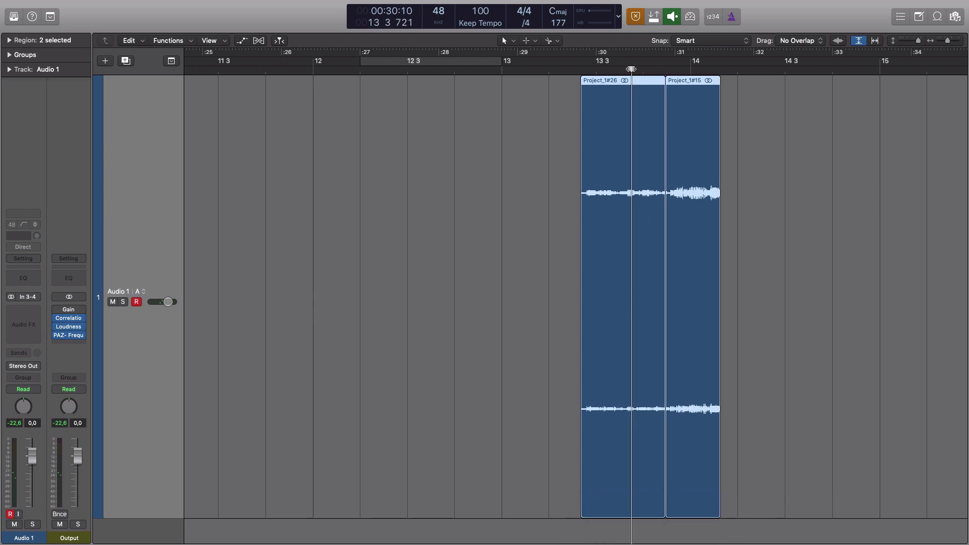
click(760, 115)
key(r)
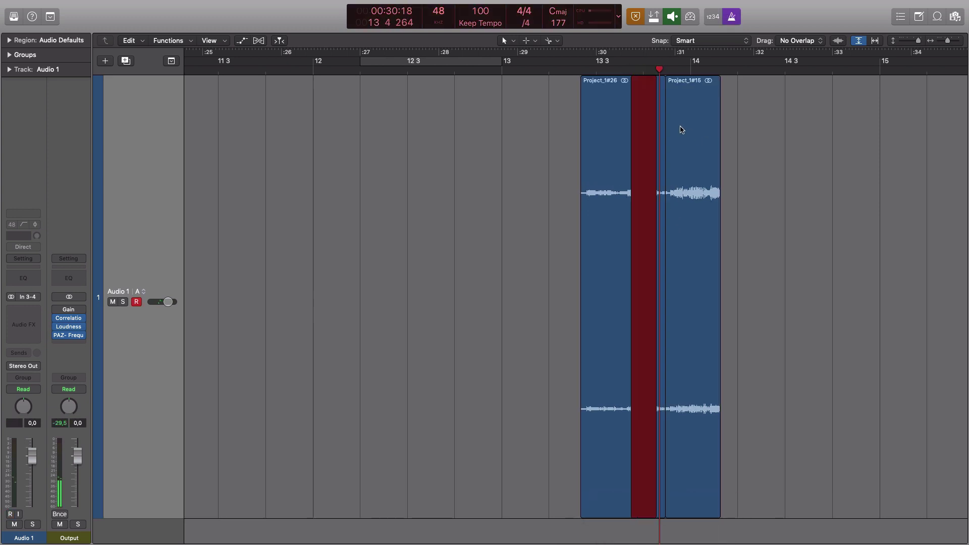
key(space)
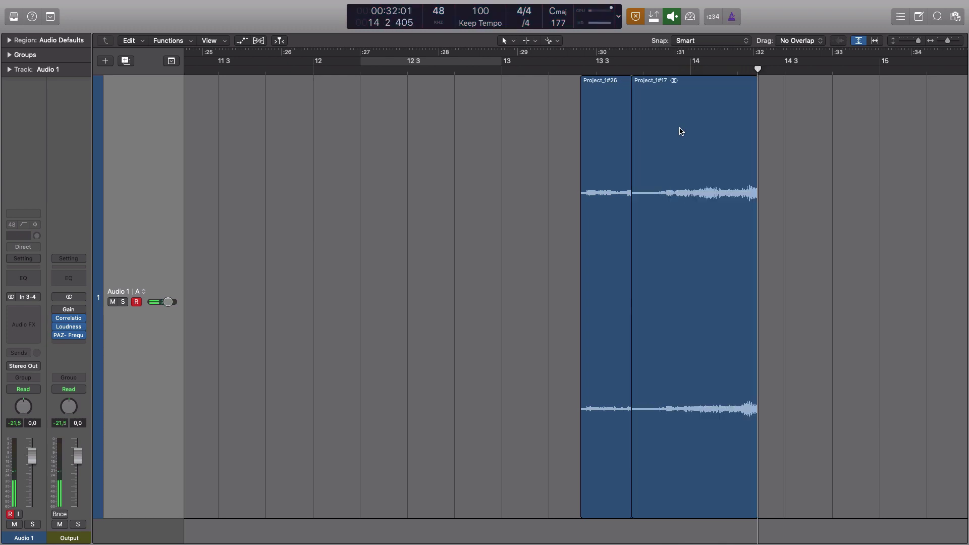
drag(630, 290, 652, 279)
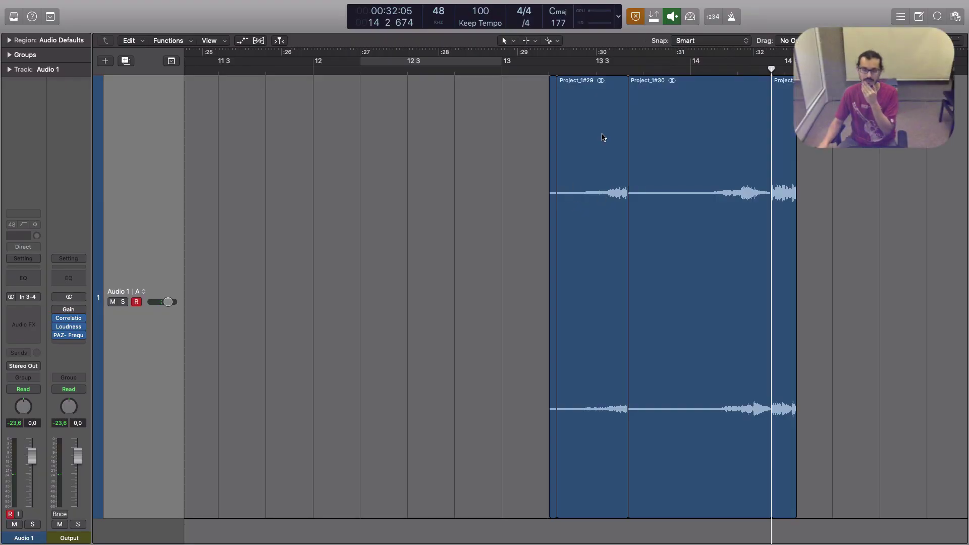
Record a new Replace take over all existing regions, from 13 1 321 to about 14 4 055
click(517, 70)
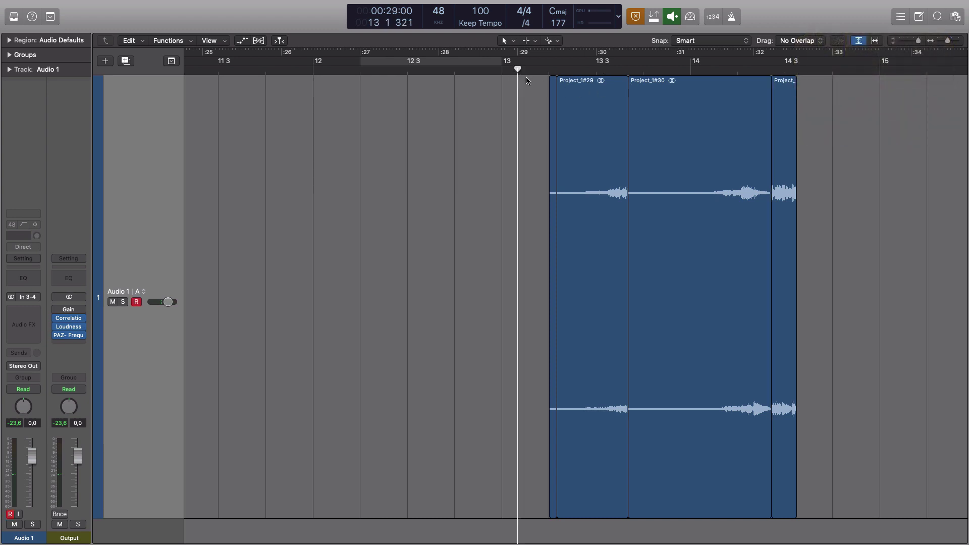
key(r)
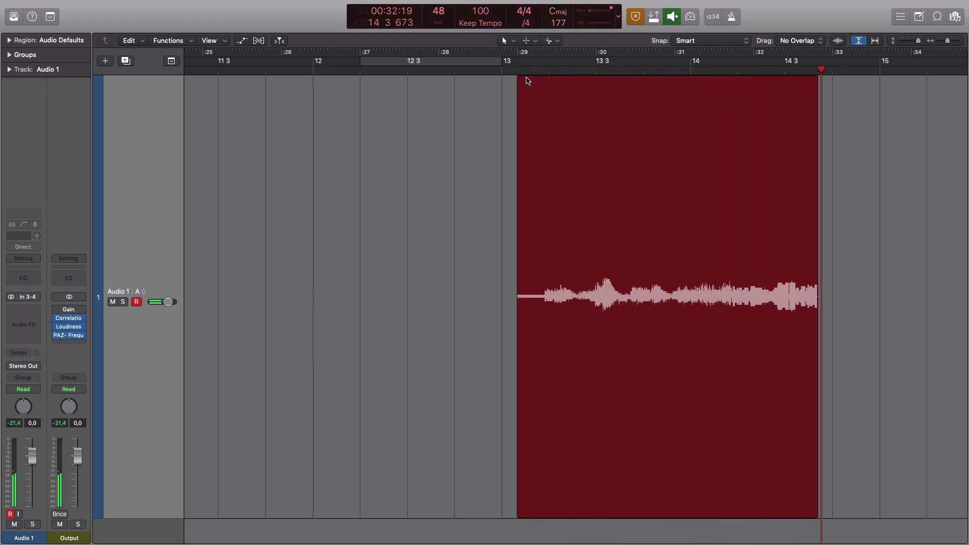
key(space)
click(719, 142)
click(843, 117)
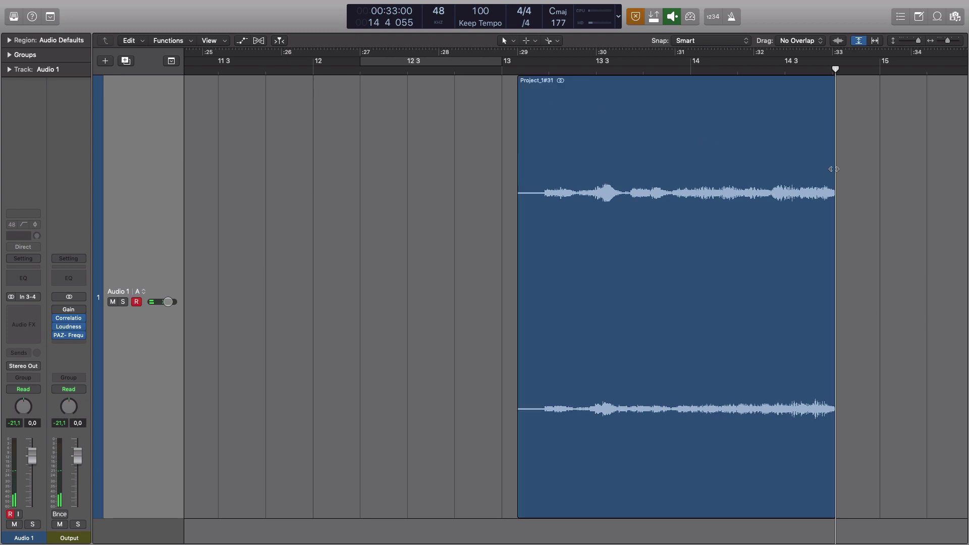
Move the recorded region earlier in the timeline so it ends just before bar 14
drag(739, 143, 519, 157)
drag(597, 136, 668, 138)
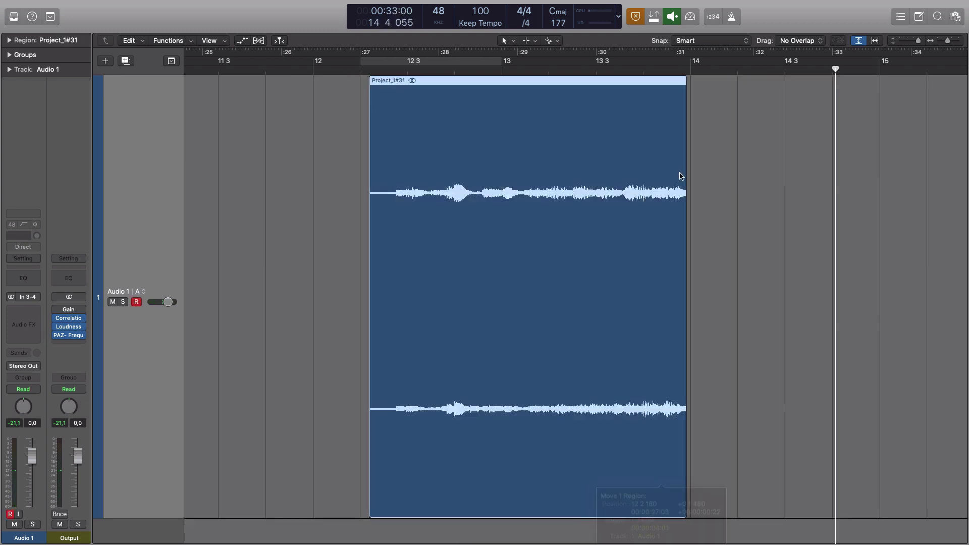
click(765, 117)
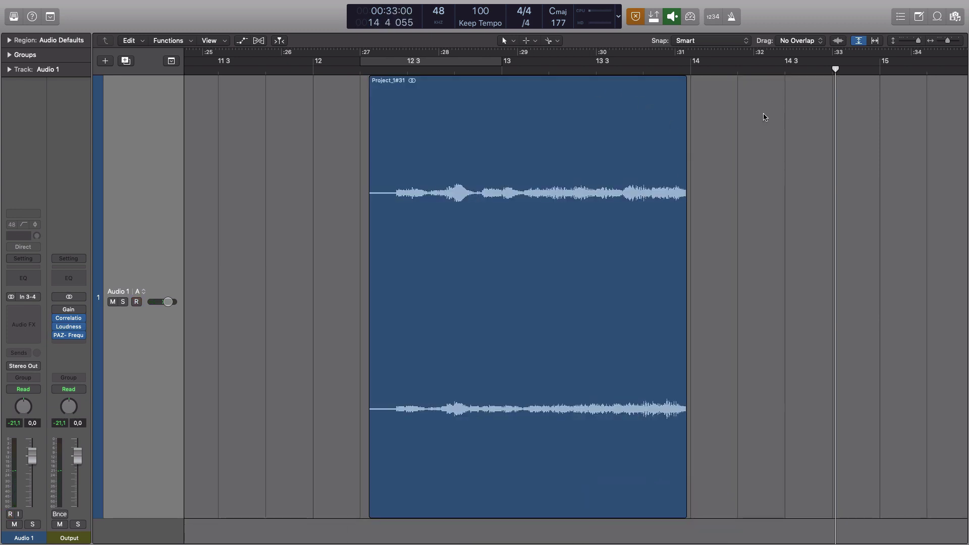
Mark a punch-in point inside the region at 13 2 825 and place the playhead ahead of it at 12 4 841
drag(826, 70, 576, 69)
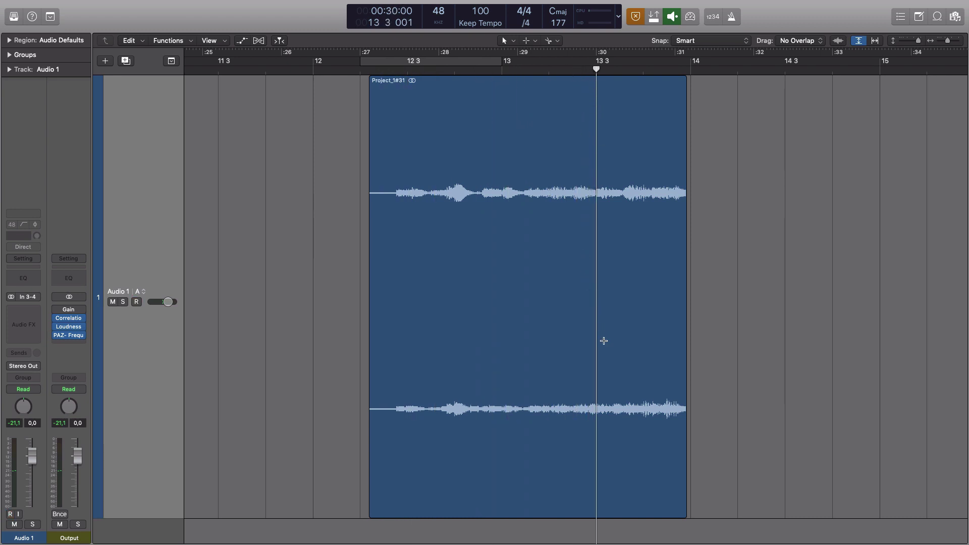
click(600, 362)
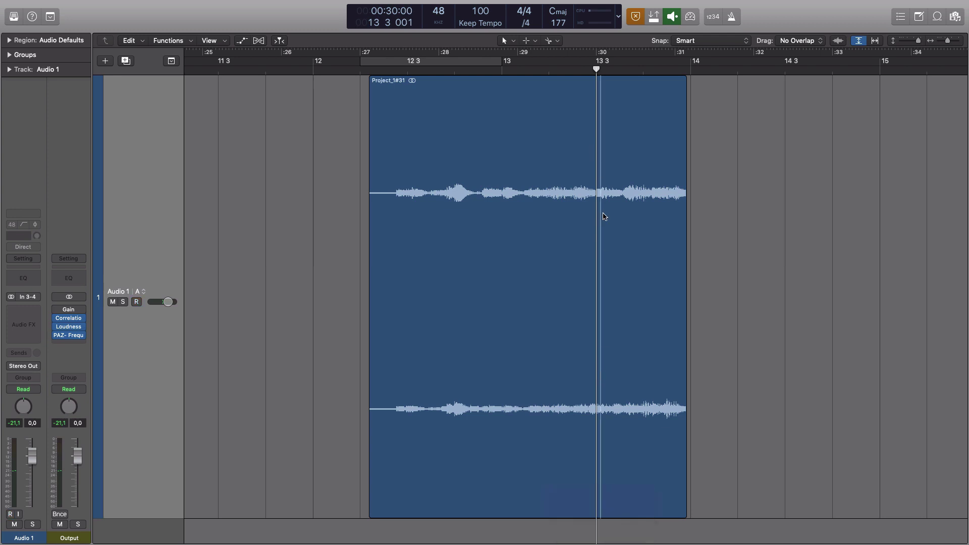
drag(597, 69, 496, 73)
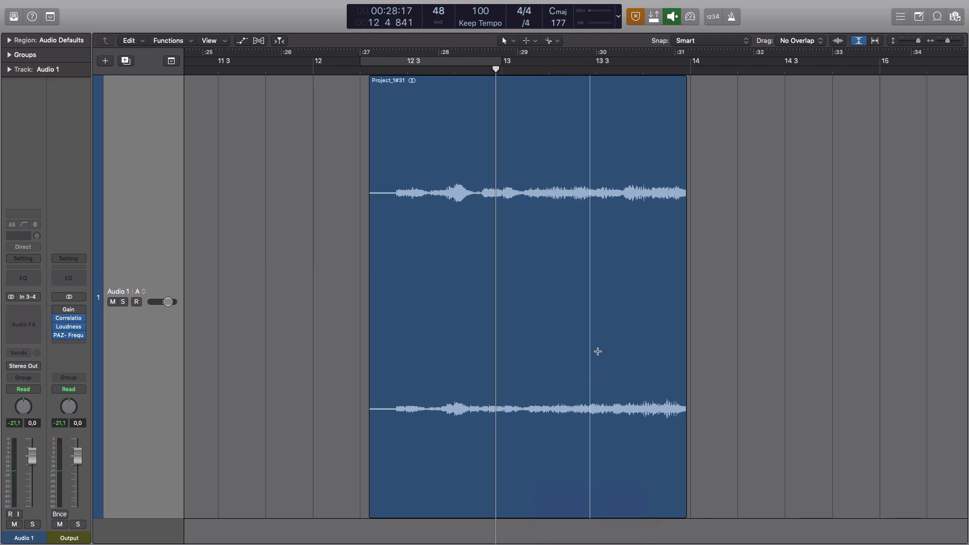
Record from the marked punch-in point to about 14 1 905, replacing the end of the region, and turn off Autopunch
key(r)
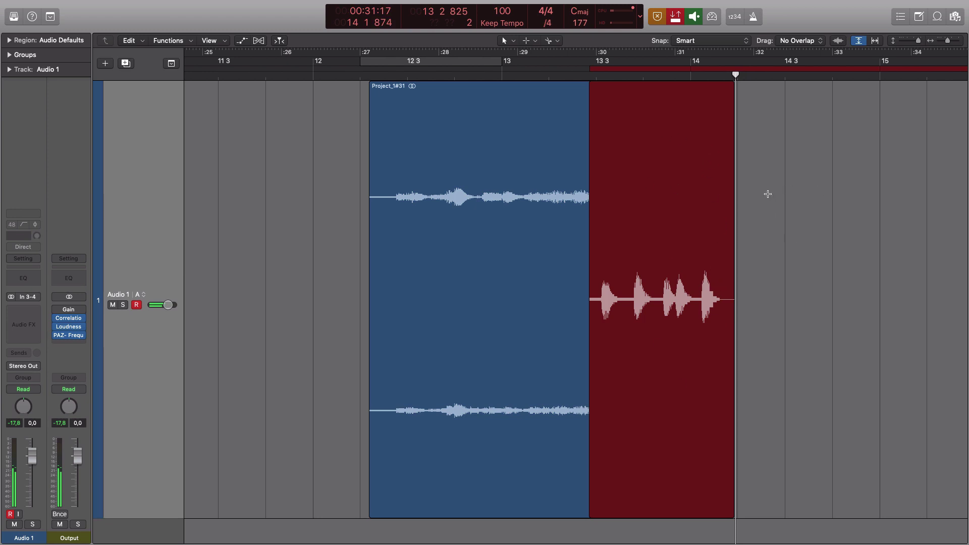
scroll(659, 101, left, 5)
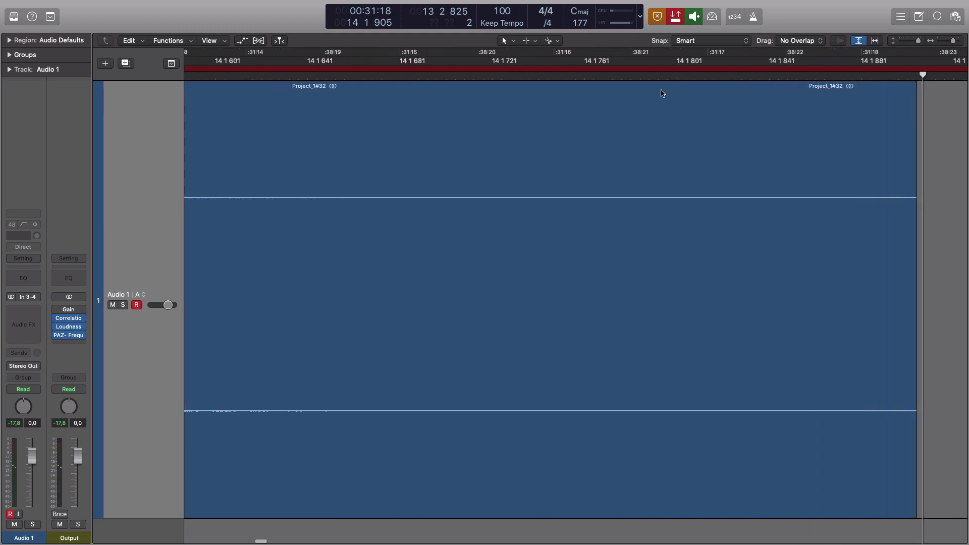
click(676, 16)
key(super+Left)
key(super+Left)
key(super+Left)
key(super+Left)
key(super+Left)
key(super+Left)
key(super+Left)
key(super+Left)
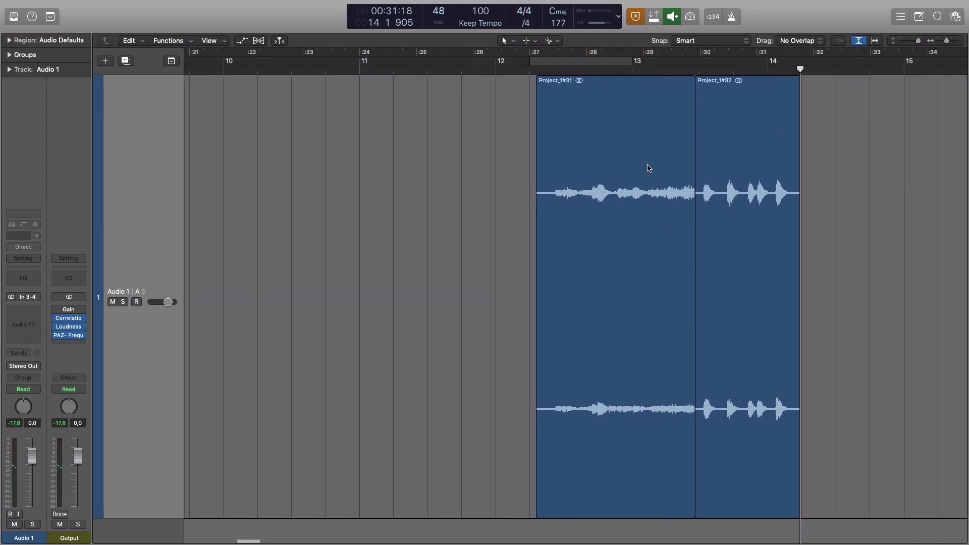
Move the boundary between the two regions slightly later, to just past 13 3, and place the playhead before the first region
click(647, 167)
click(727, 145)
click(648, 156)
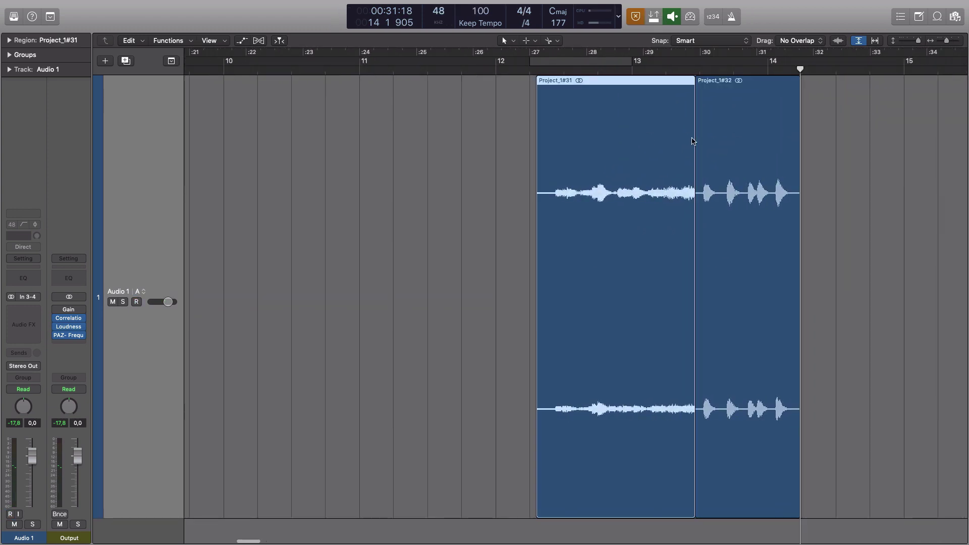
click(714, 140)
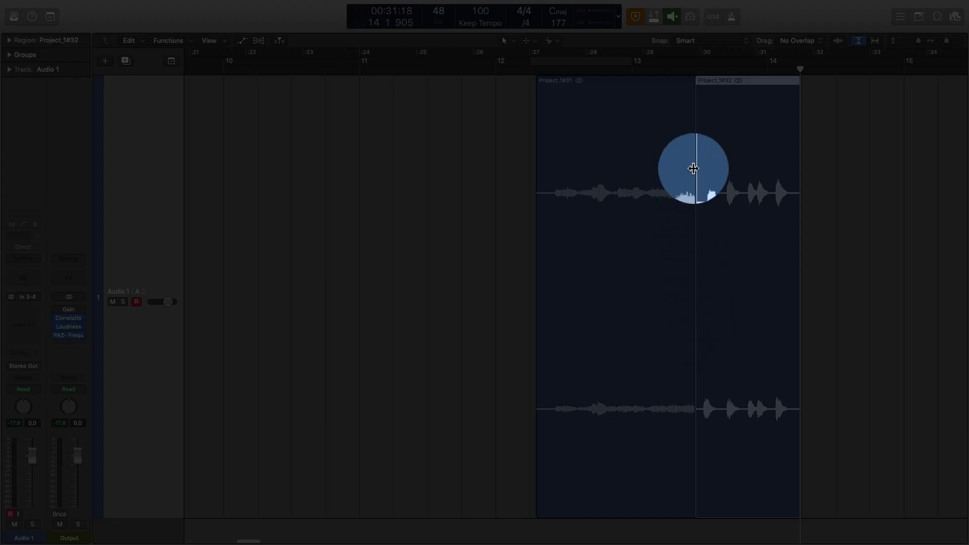
drag(697, 252, 752, 258)
drag(759, 261, 715, 230)
click(516, 66)
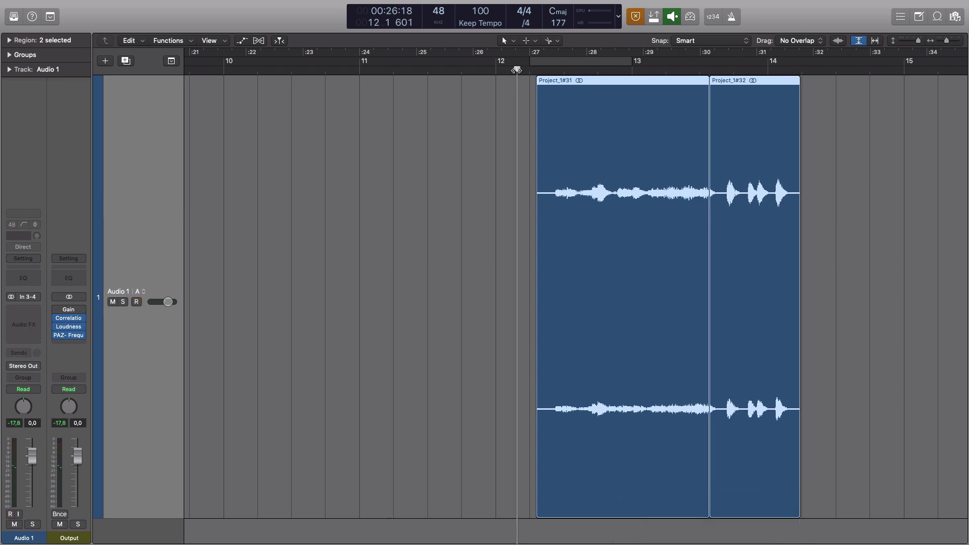
click(823, 156)
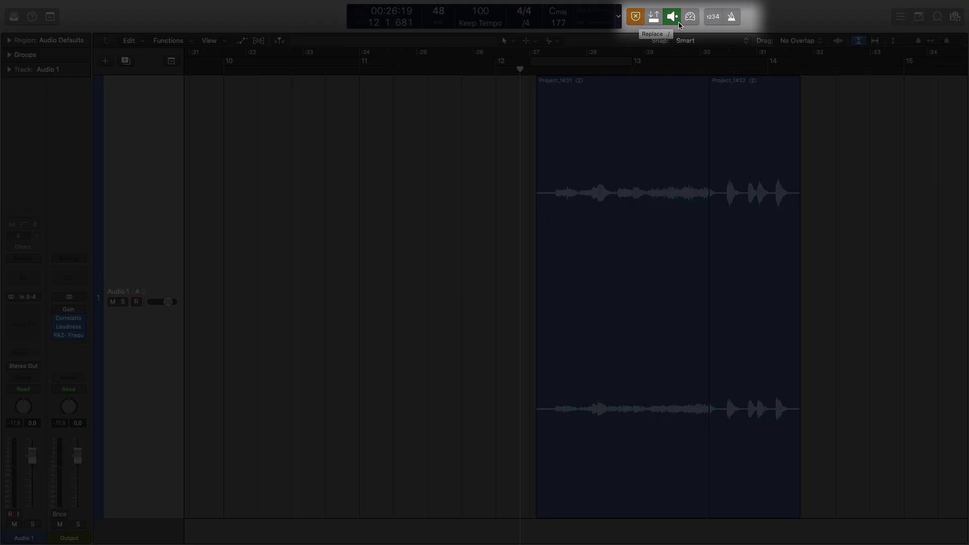
Switch Software Monitoring off and back on
click(675, 19)
click(674, 22)
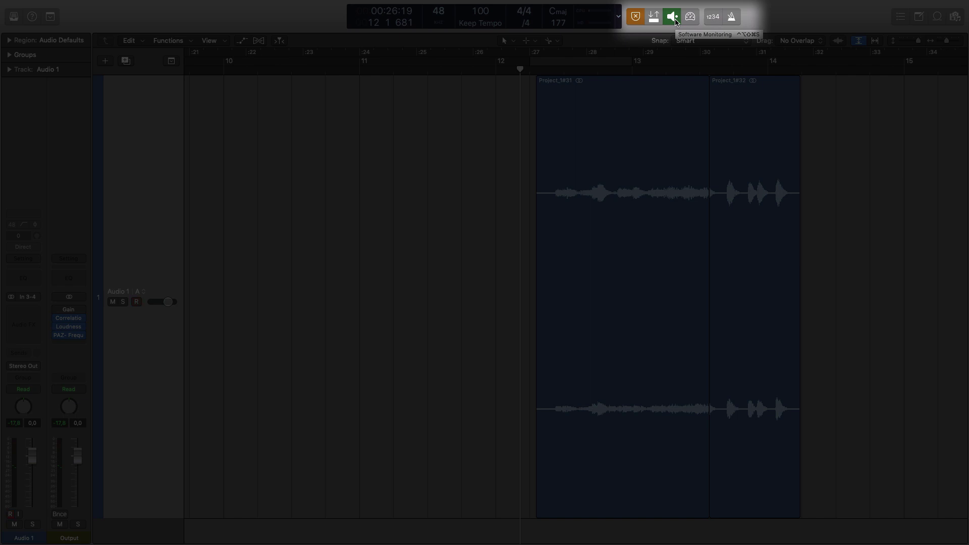
click(674, 19)
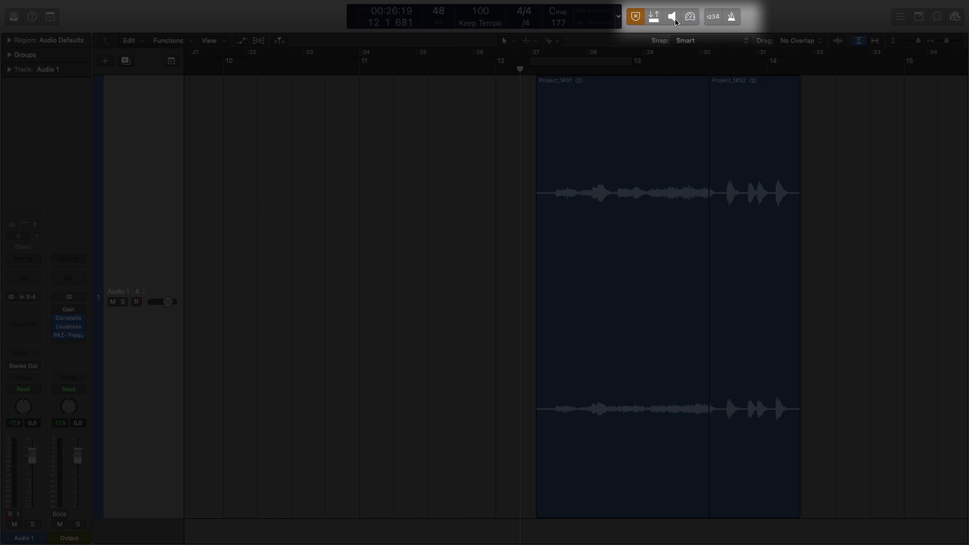
click(675, 19)
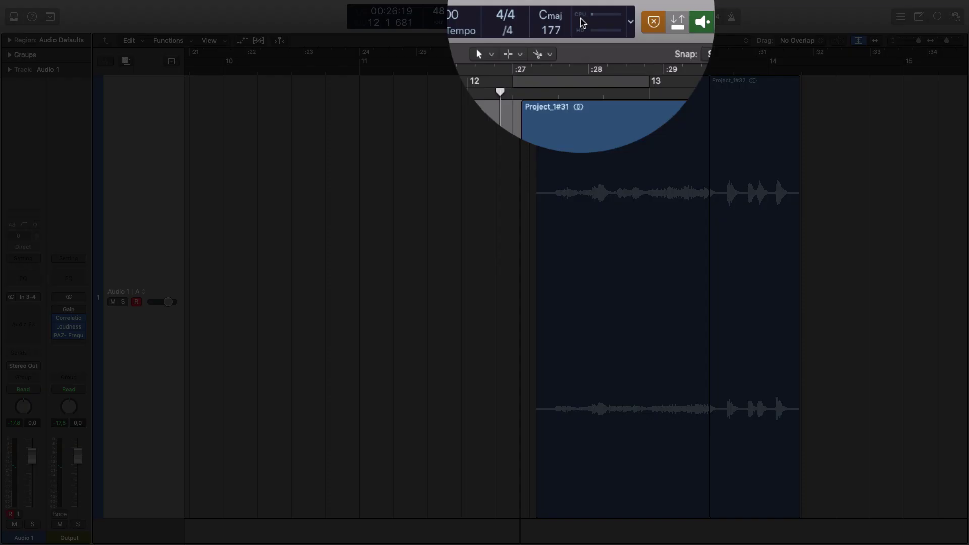
Open the control bar customization, toggle the Replace and Autopunch options off and back on, and close it
right_click(583, 16)
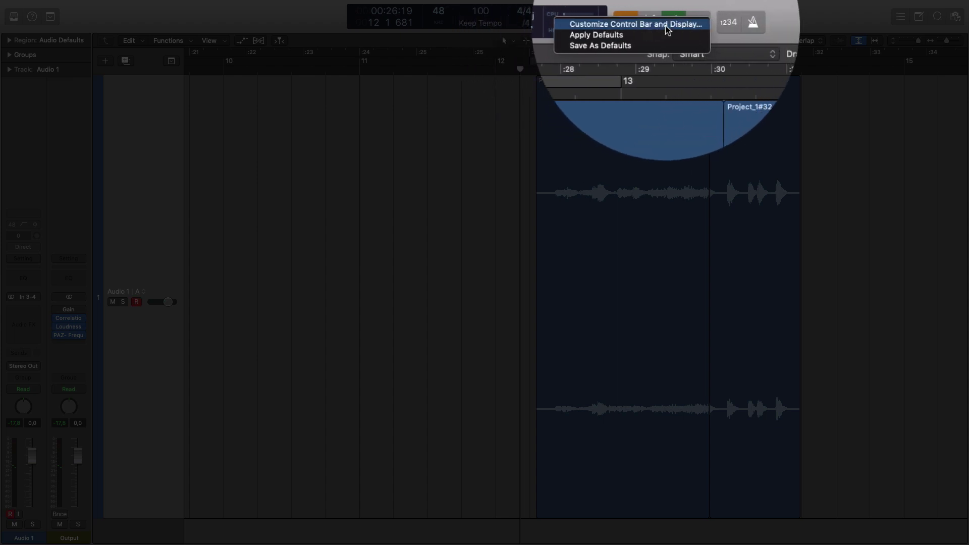
click(683, 28)
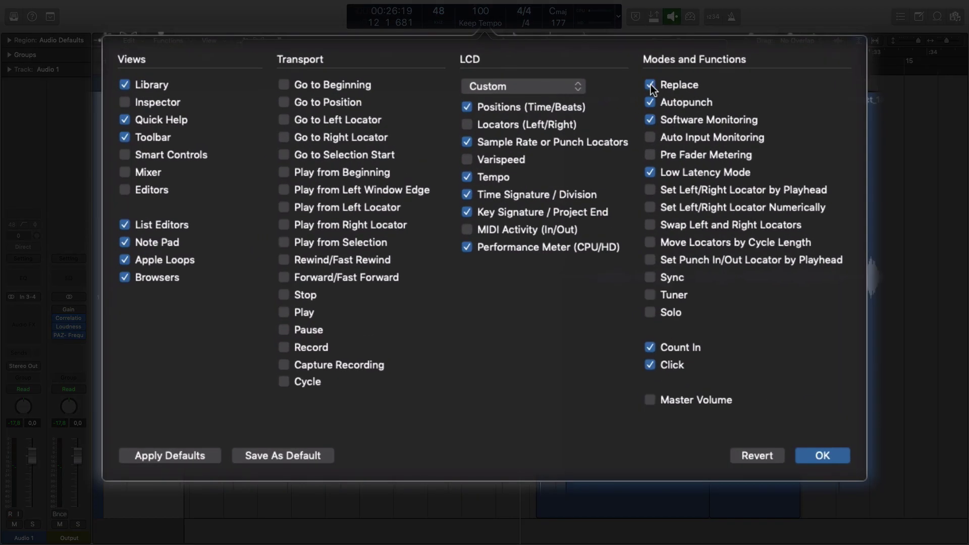
click(651, 85)
click(651, 86)
click(653, 101)
click(652, 101)
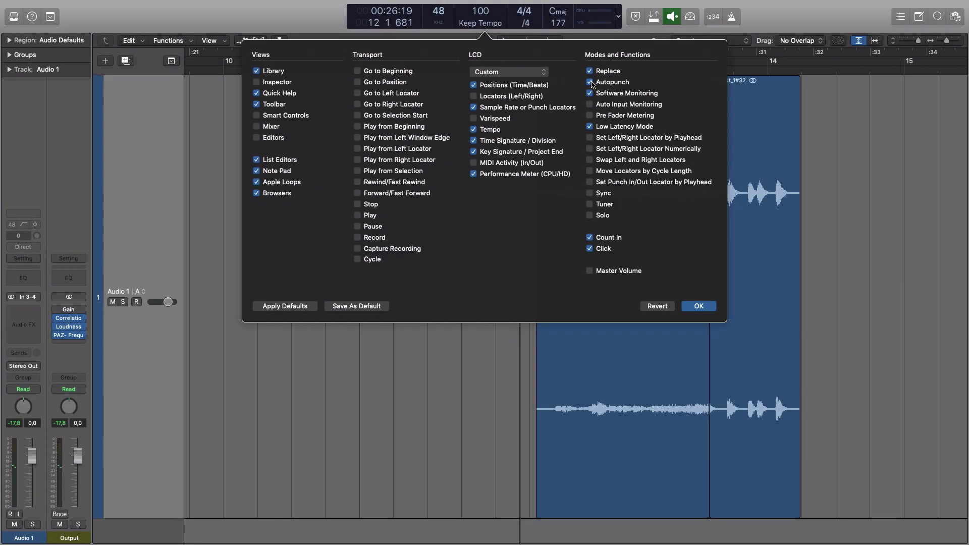
click(805, 157)
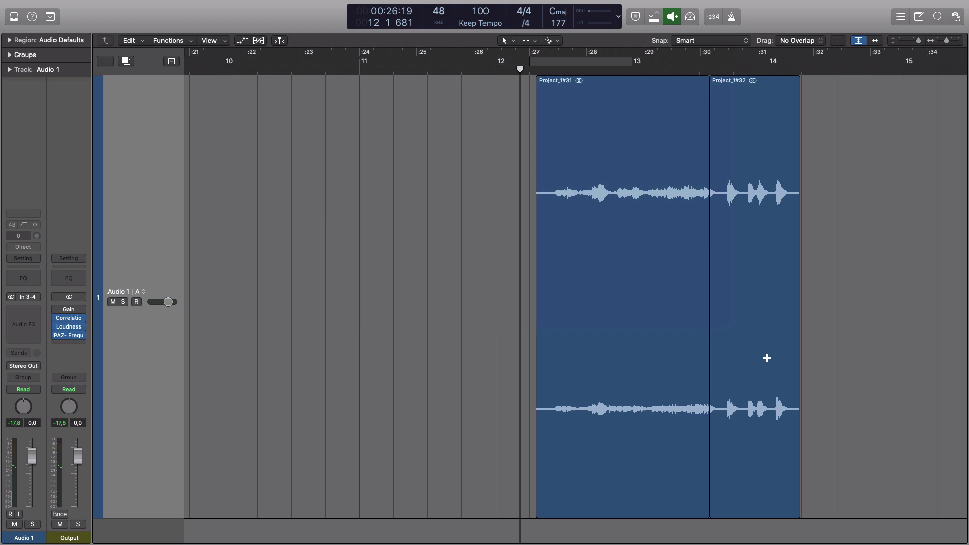
Mark a punch-in point in the first region at 12 4 801, start recording and stop ahead of that point
click(626, 421)
key(r)
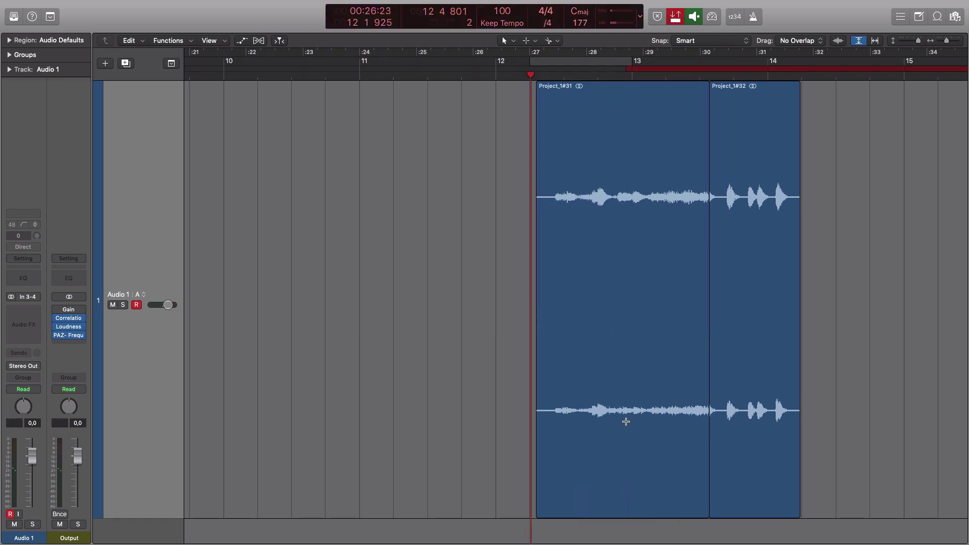
key(space)
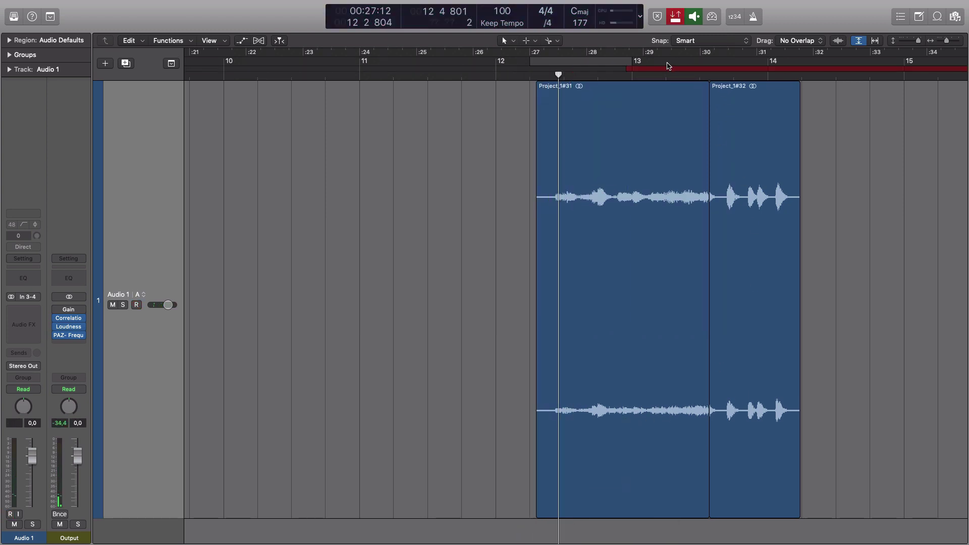
Select all regions on the track and turn off Autopunch
click(633, 122)
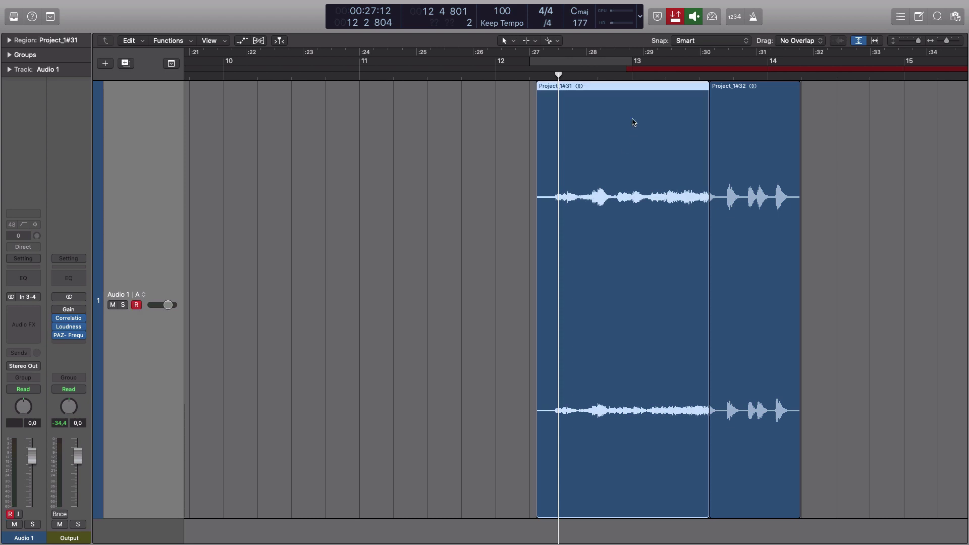
key(super+a)
key(e)
key(e)
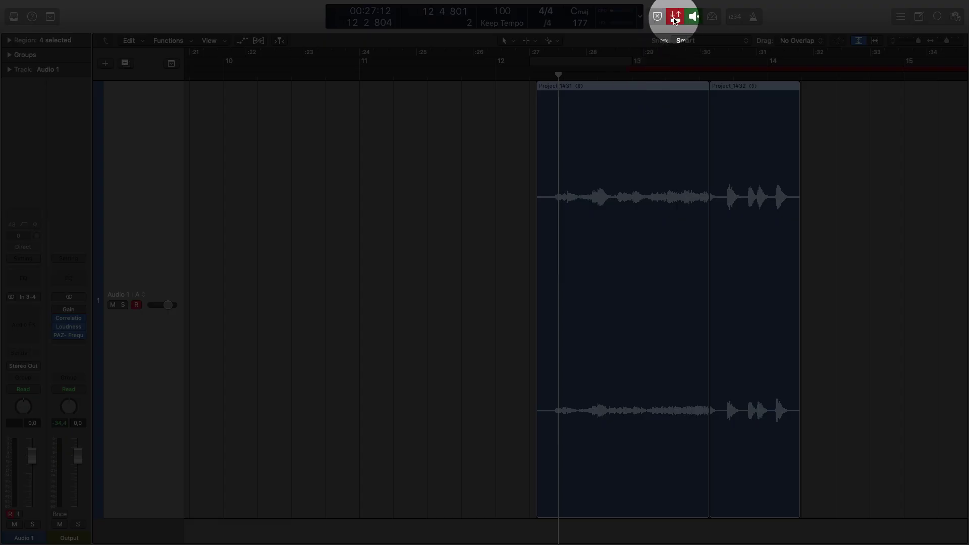
click(676, 16)
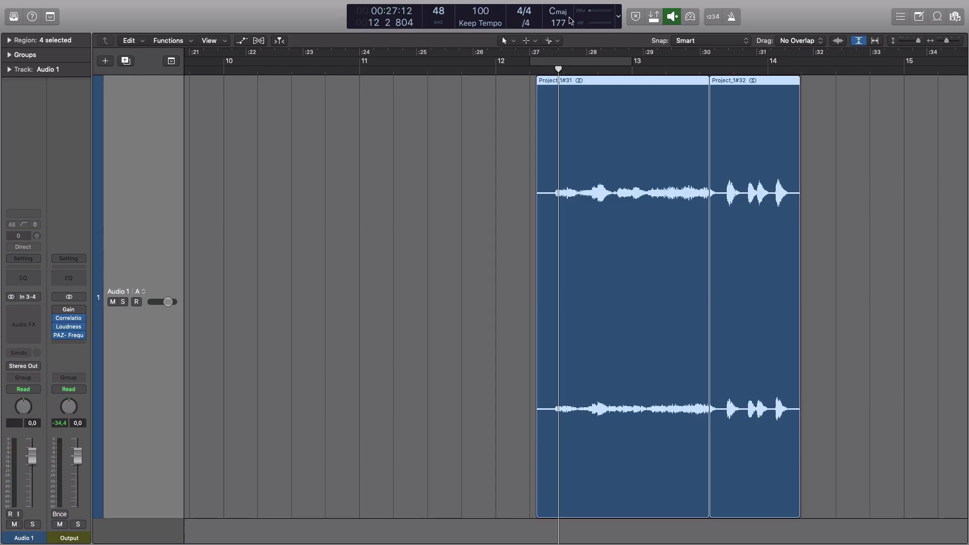
right_click(584, 19)
click(598, 20)
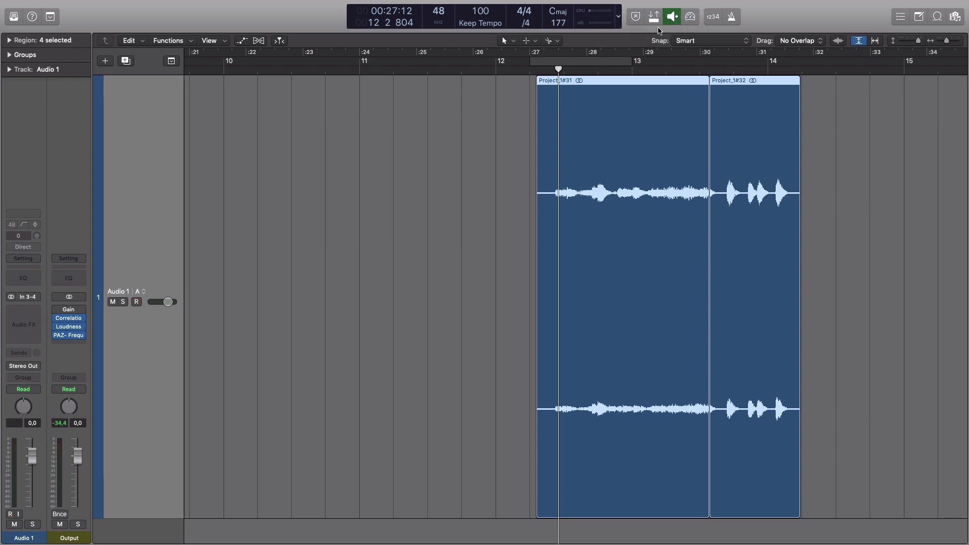